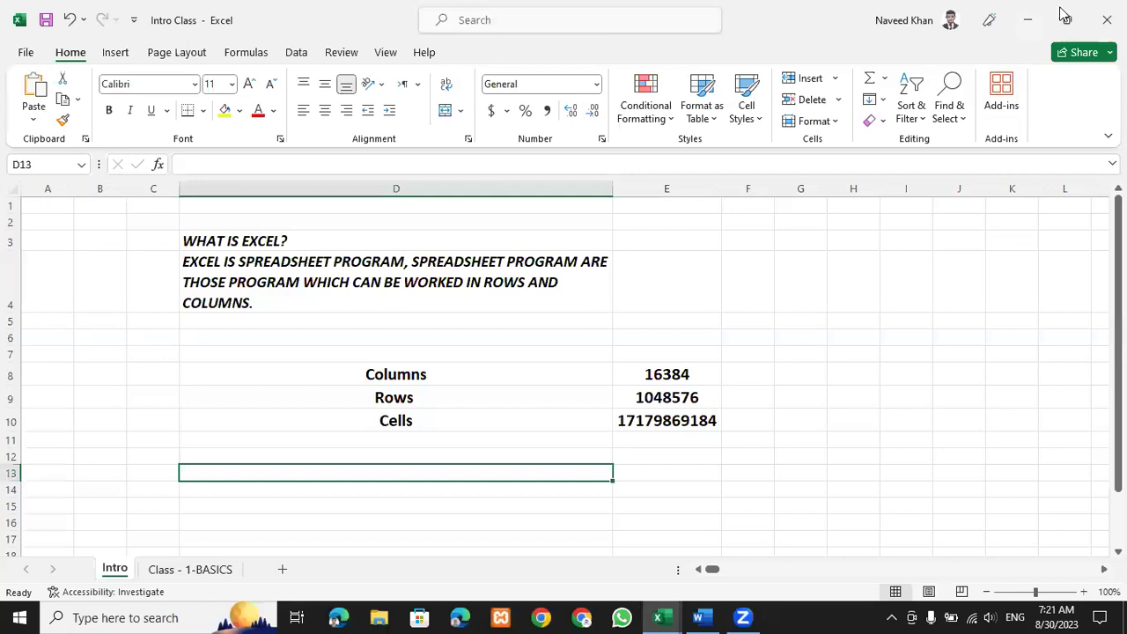
# Minimize the Intro Class workbook so the Word topics document comes to the front.
pyautogui.click(1035, 11)
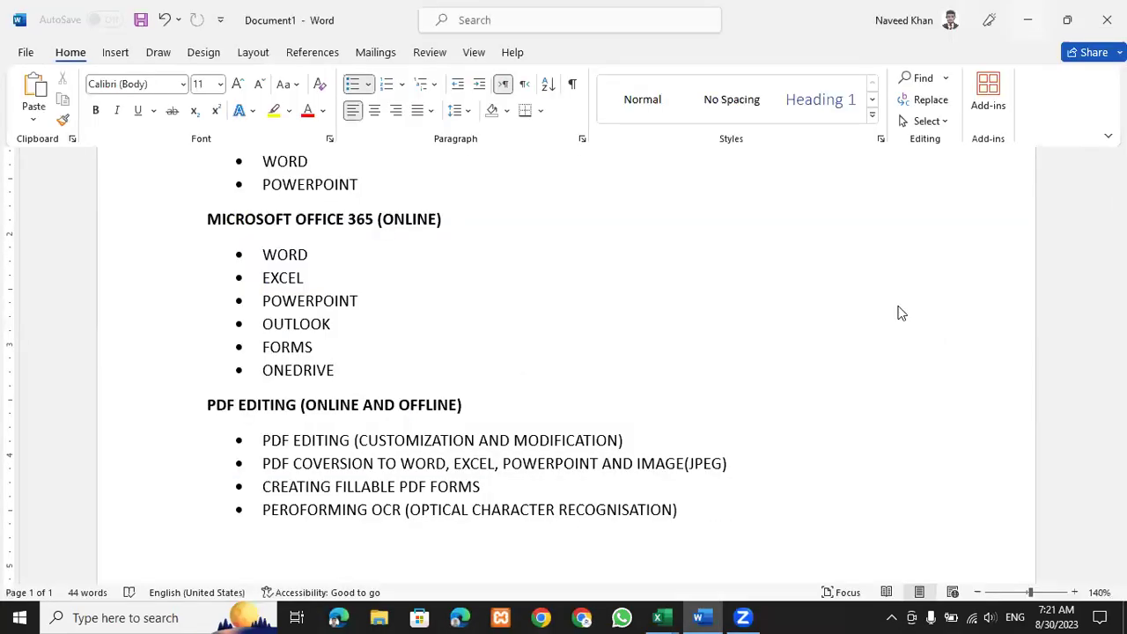
# Show the desktop, then bring the TOPICS document back in full-screen view.
pyautogui.press('super+d')
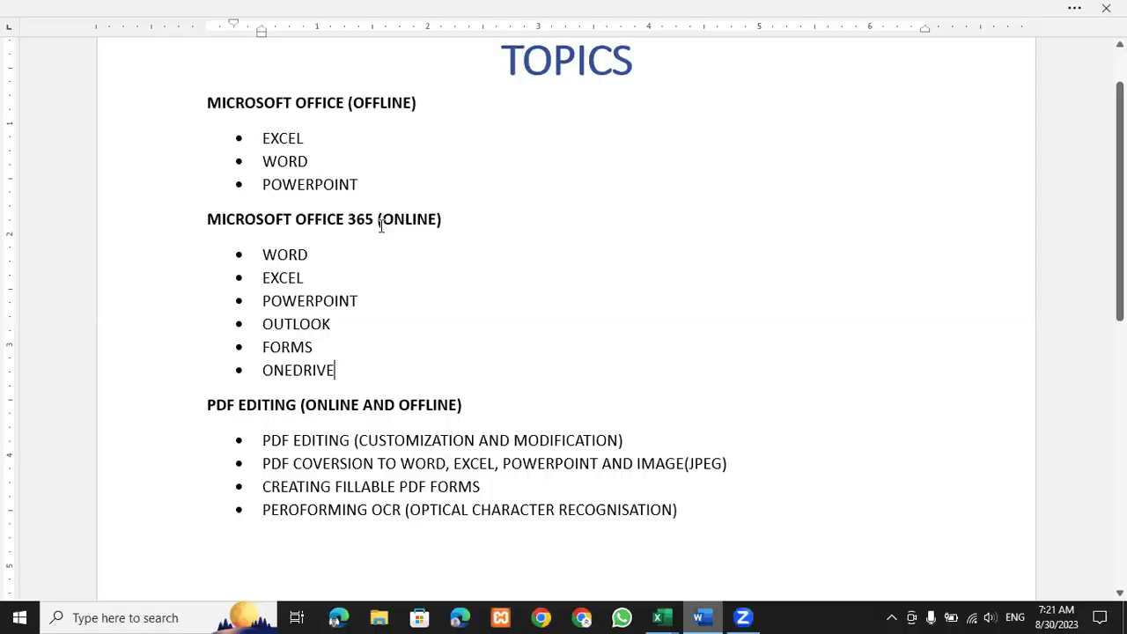
pyautogui.press('Up')
pyautogui.press('Up')
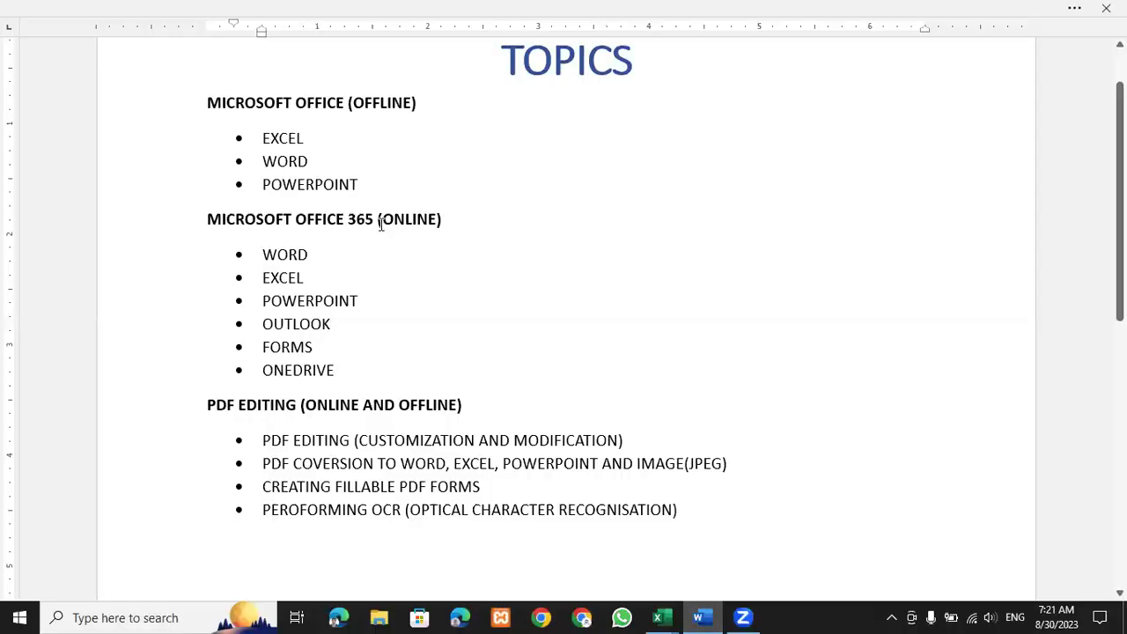
pyautogui.scroll(-1, 380, 224)
pyautogui.scroll(2, 380, 224)
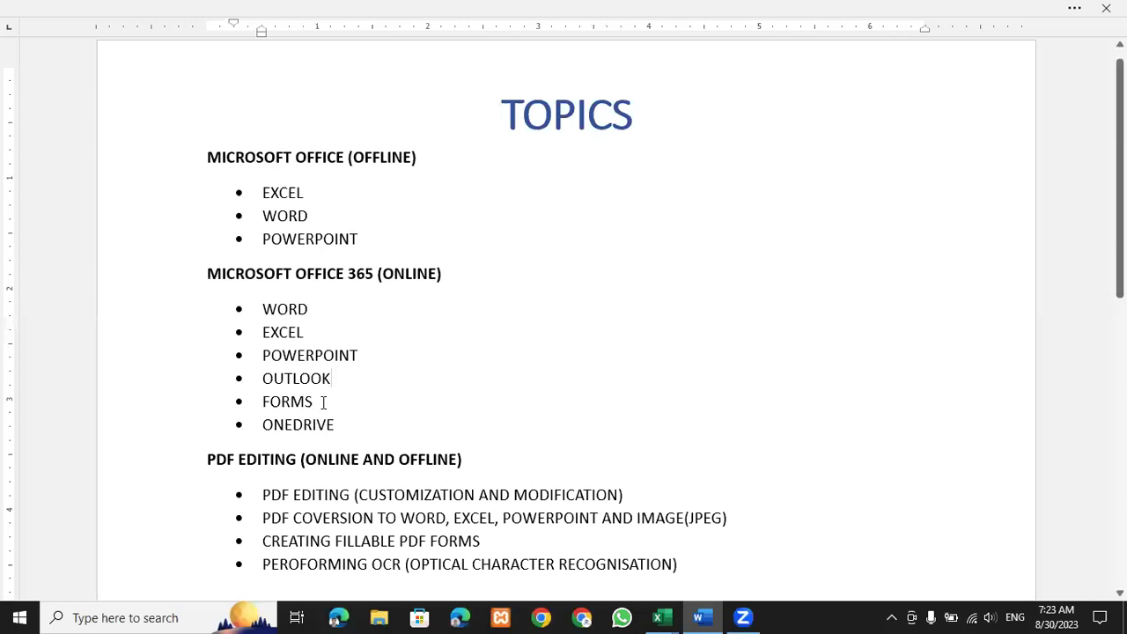
pyautogui.scroll(-2, 334, 324)
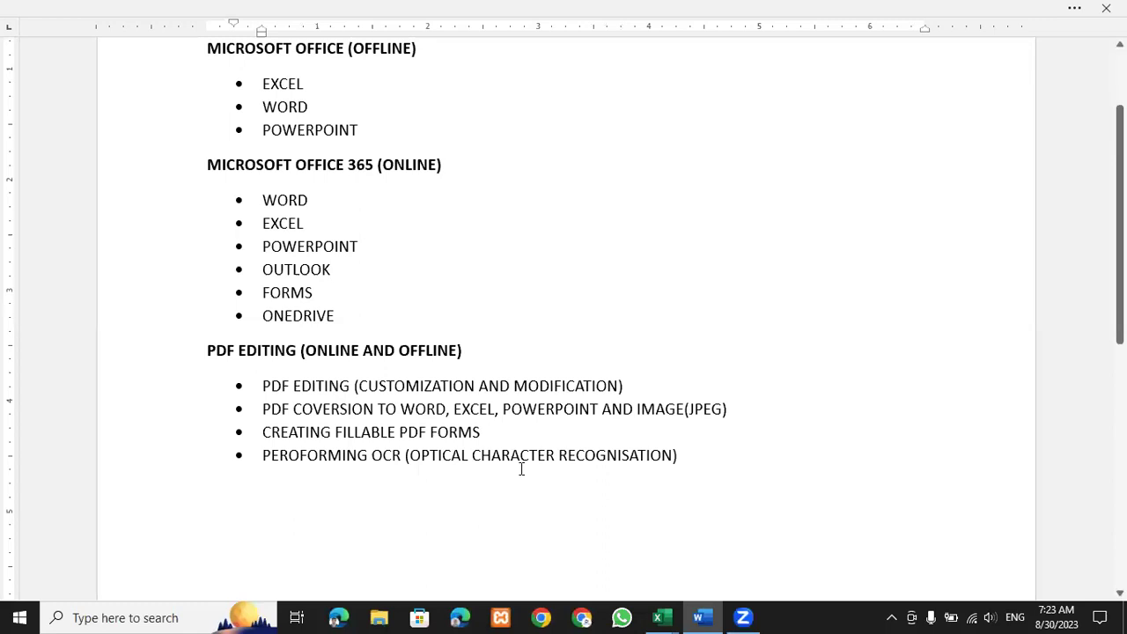
pyautogui.scroll(3, 500, 484)
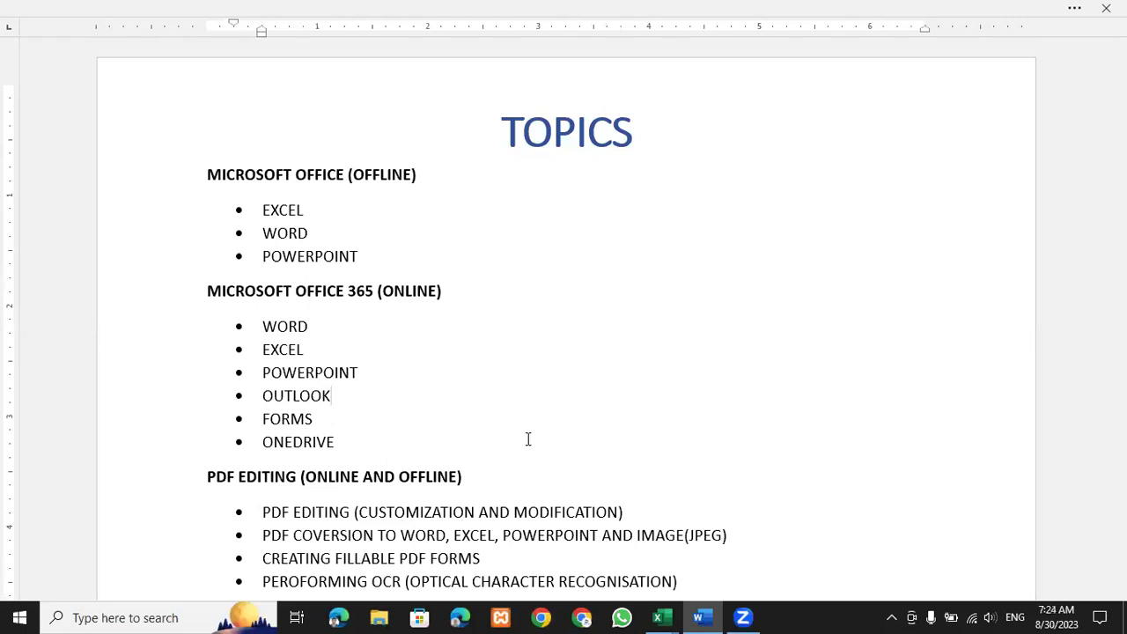
# Scroll up and down through the TOPICS list, then hide Word to show the desktop.
pyautogui.scroll(-3, 387, 382)
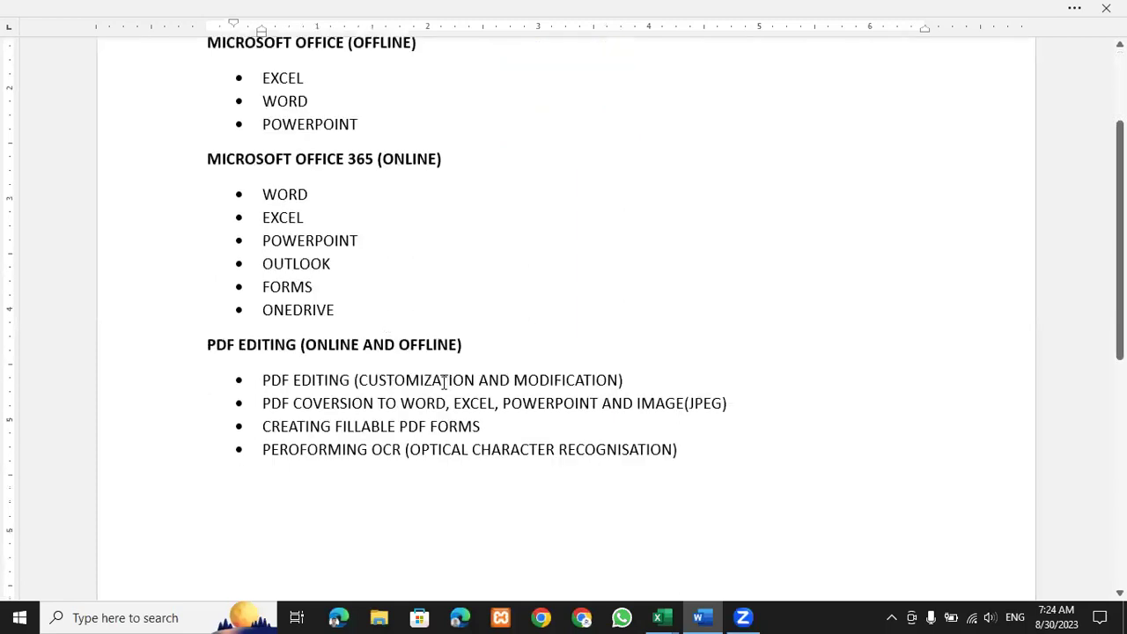
pyautogui.scroll(-2, 392, 384)
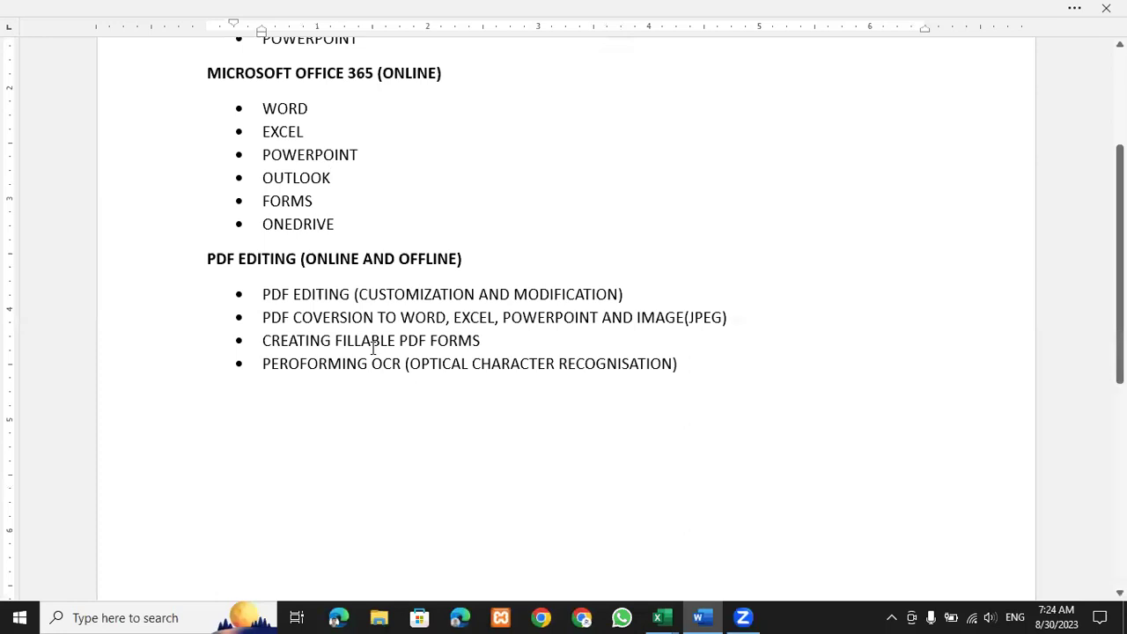
pyautogui.scroll(4, 372, 348)
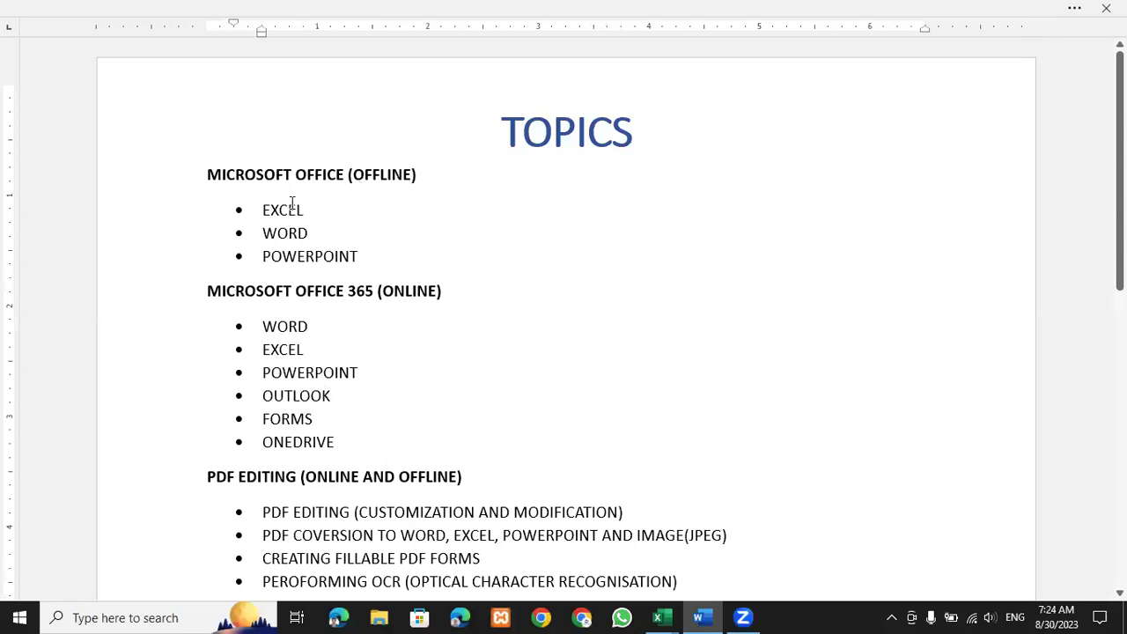
pyautogui.scroll(-2, 292, 202)
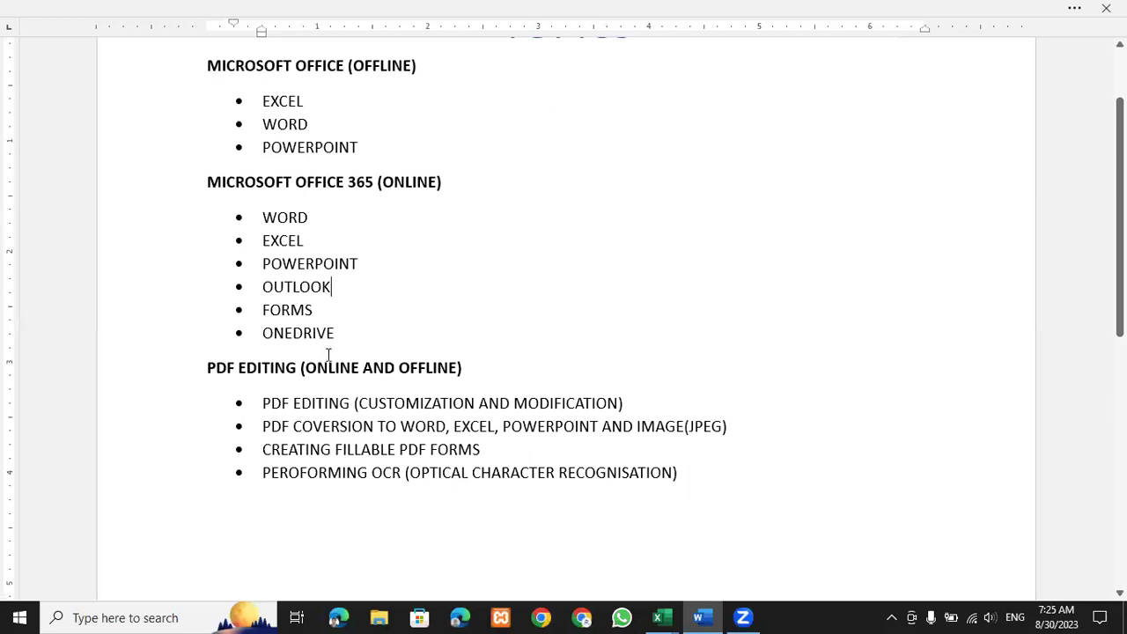
pyautogui.scroll(1, 324, 348)
pyautogui.scroll(-2, 357, 375)
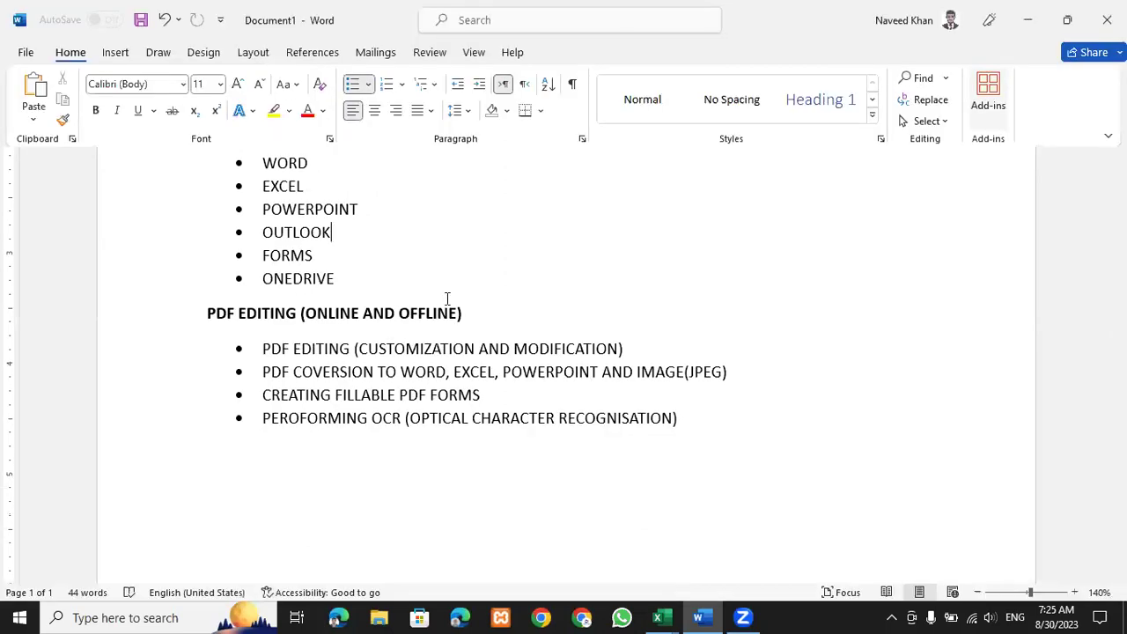
pyautogui.scroll(3, 312, 227)
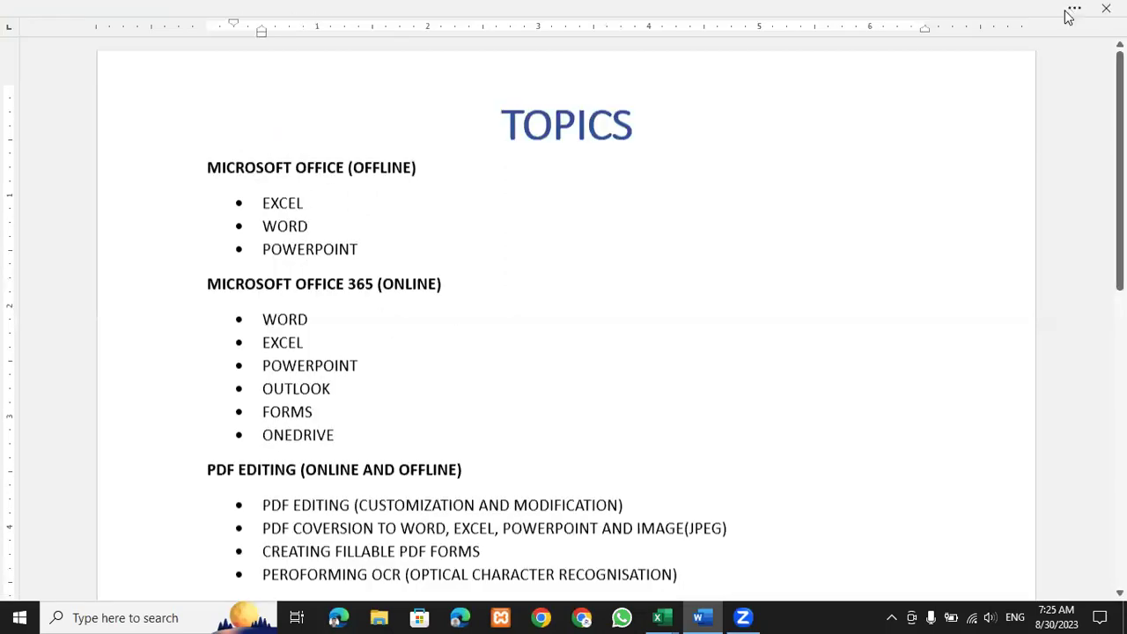
pyautogui.moveTo(1017, 24)
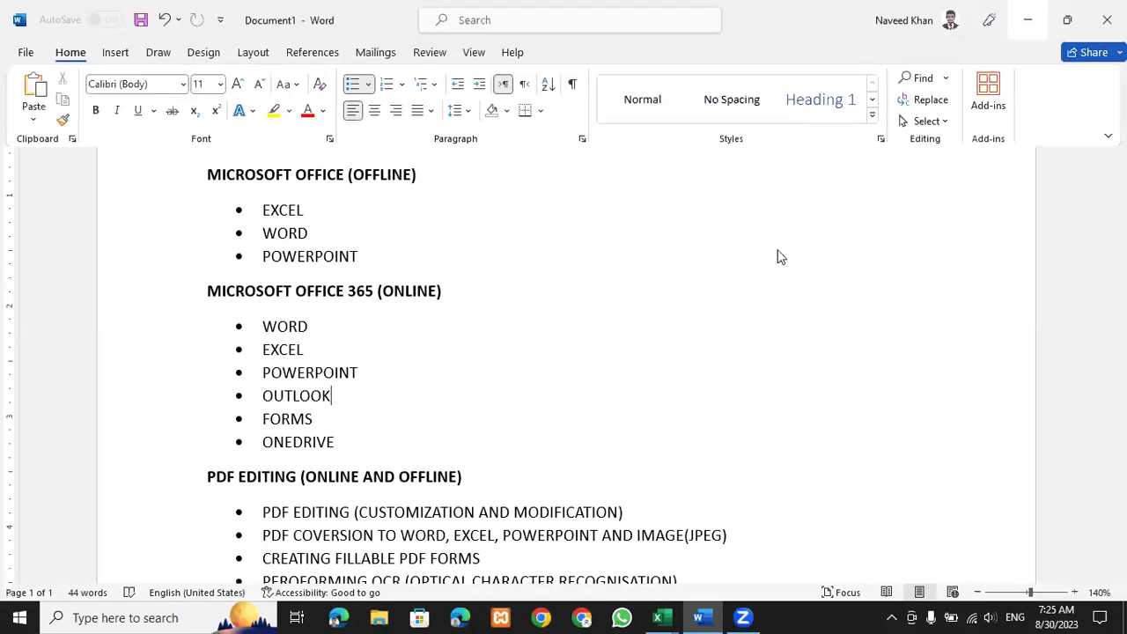
pyautogui.press('super+d')
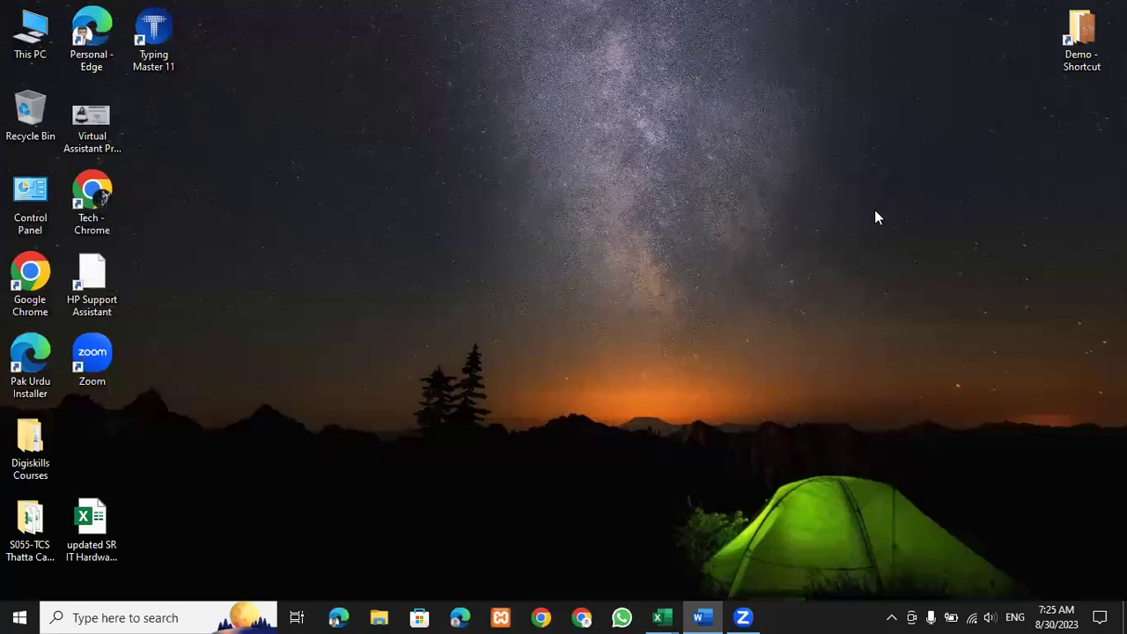
# Search the Start menu for 'EX', then launch Excel from the taskbar to get a blank Book1.
pyautogui.press('super')
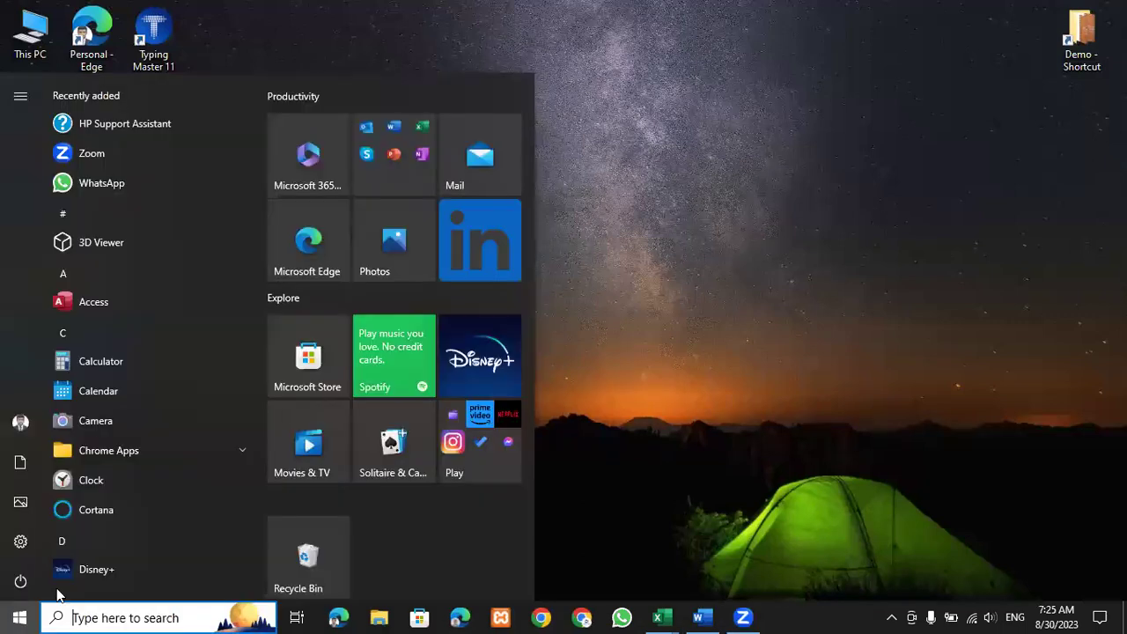
pyautogui.click(19, 616)
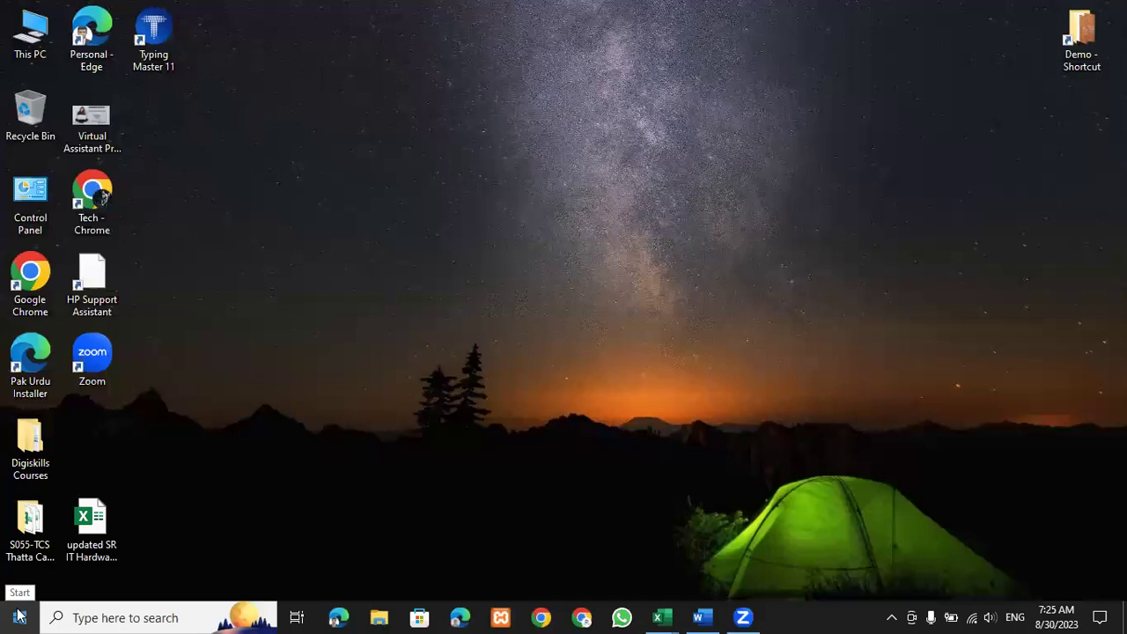
pyautogui.click(19, 617)
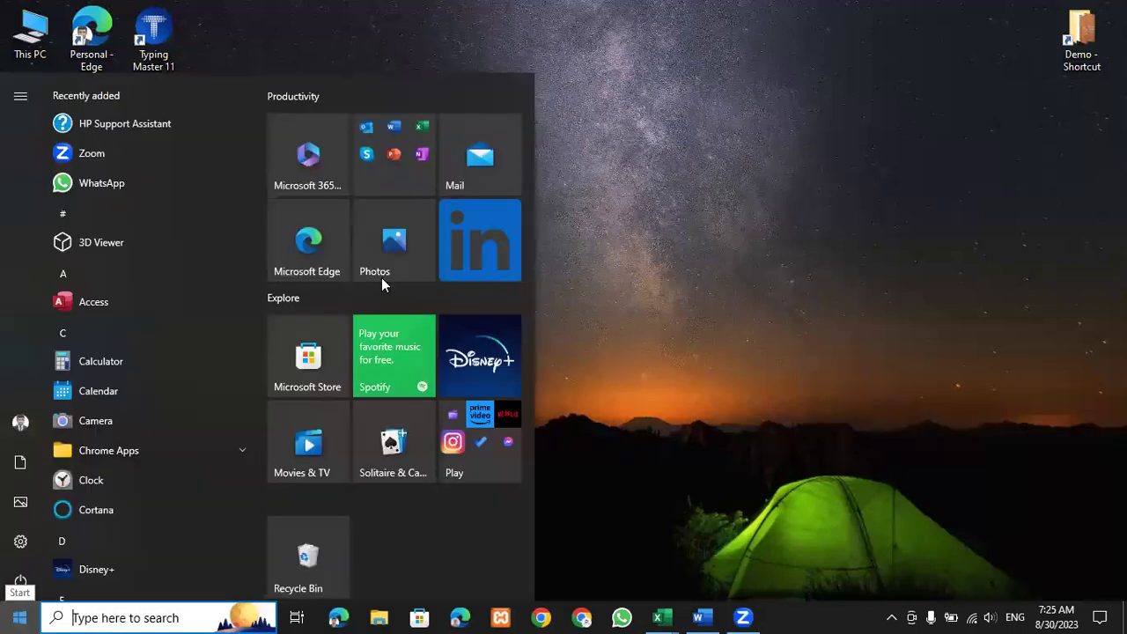
pyautogui.write('EX')
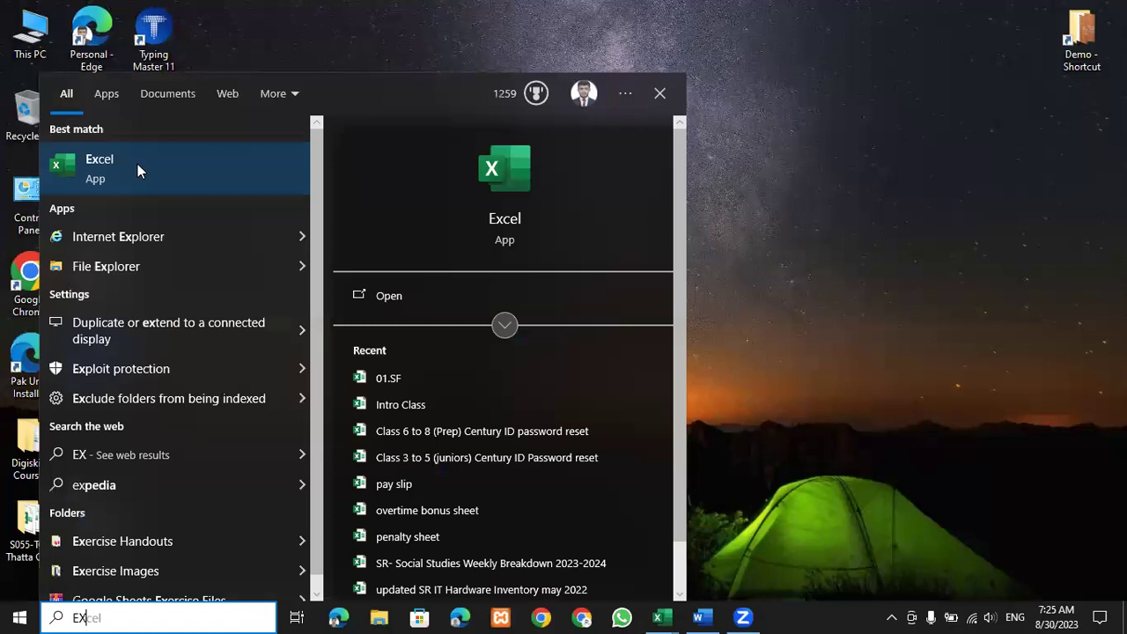
pyautogui.click(695, 198)
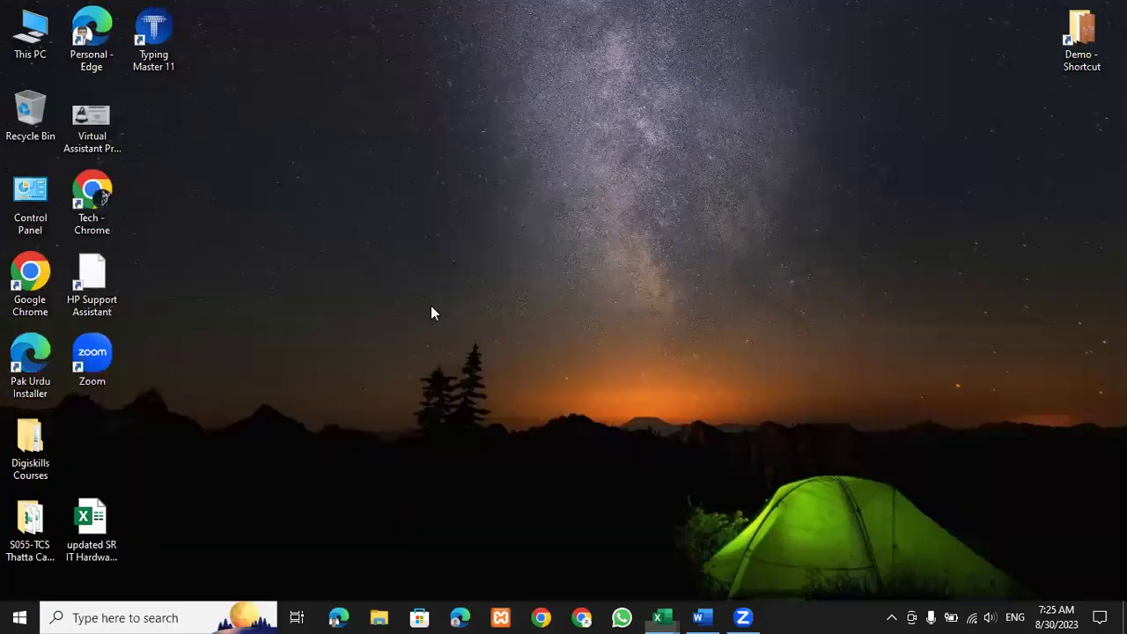
pyautogui.click(663, 616)
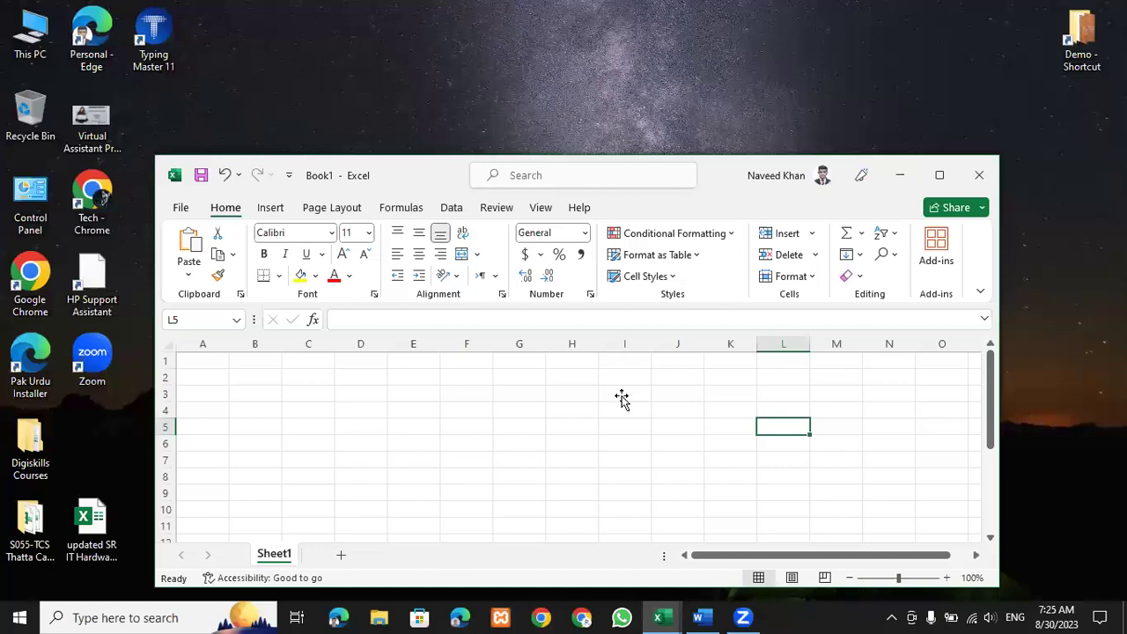
# Maximize the Excel window so the blank Book1 workbook fills the screen.
pyautogui.doubleClick(814, 159)
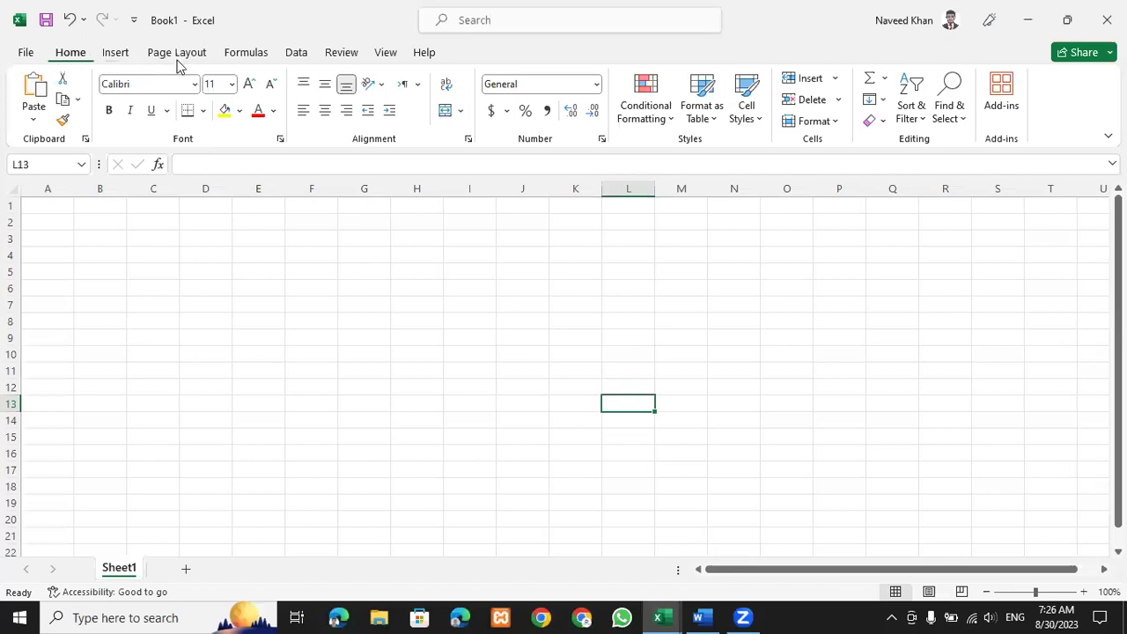
# Browse the Insert tab and its PivotTable options, then scroll the empty sheet.
pyautogui.click(115, 55)
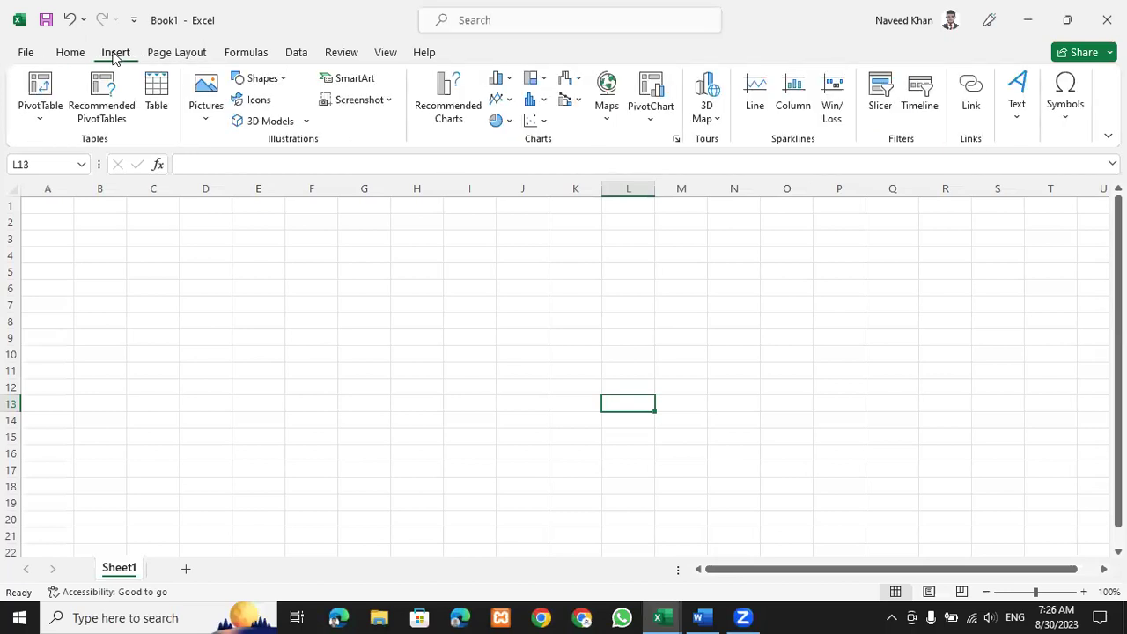
pyautogui.click(78, 52)
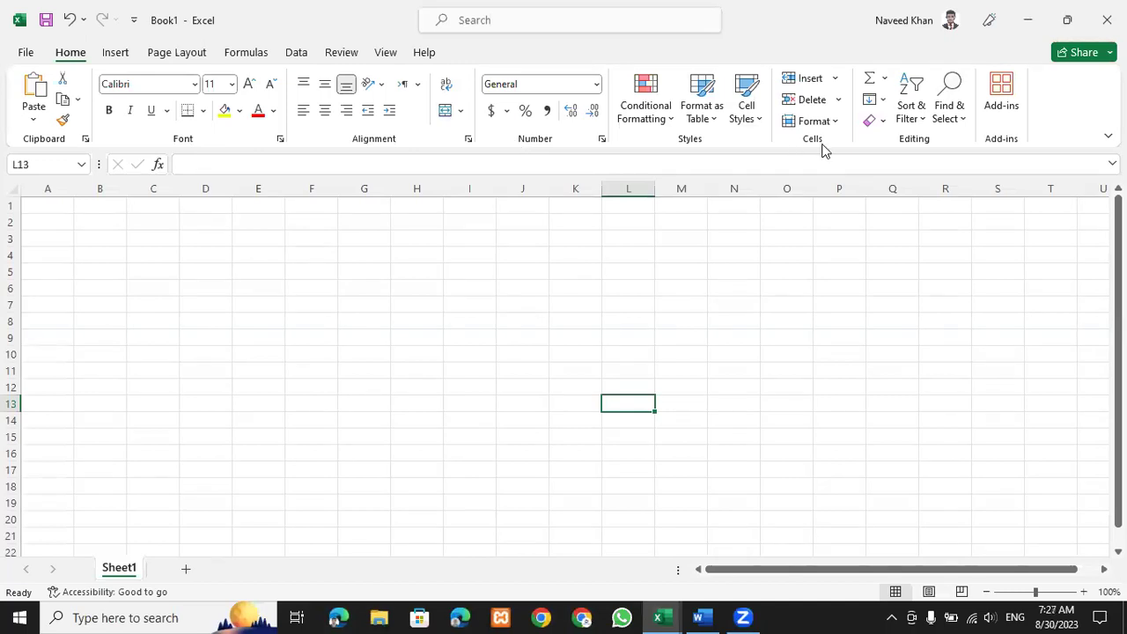
pyautogui.click(114, 55)
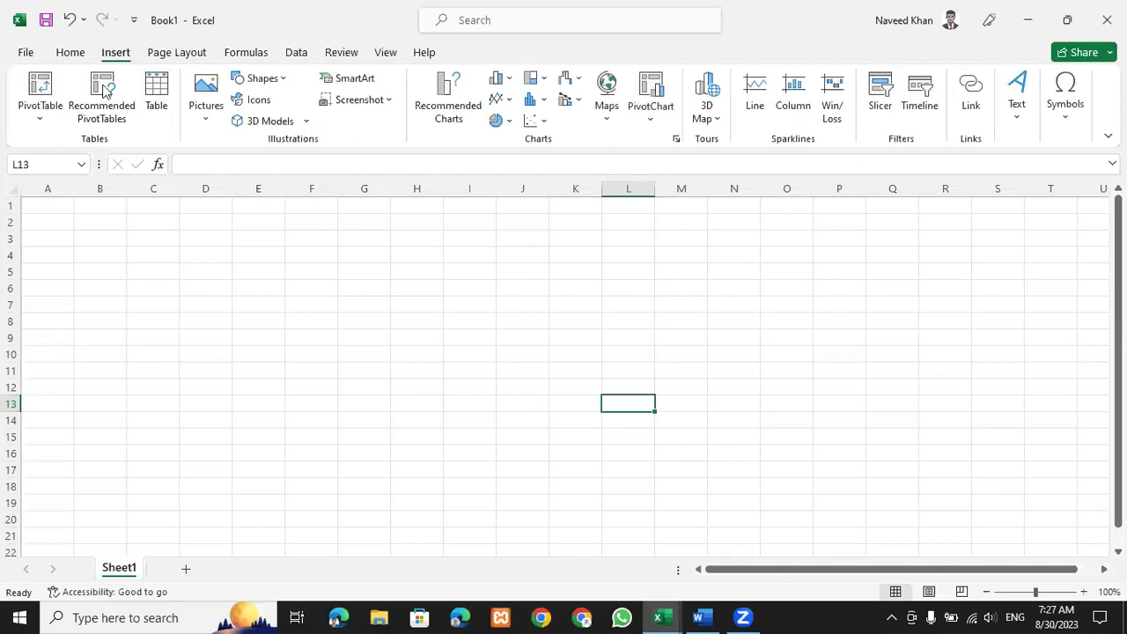
pyautogui.click(38, 126)
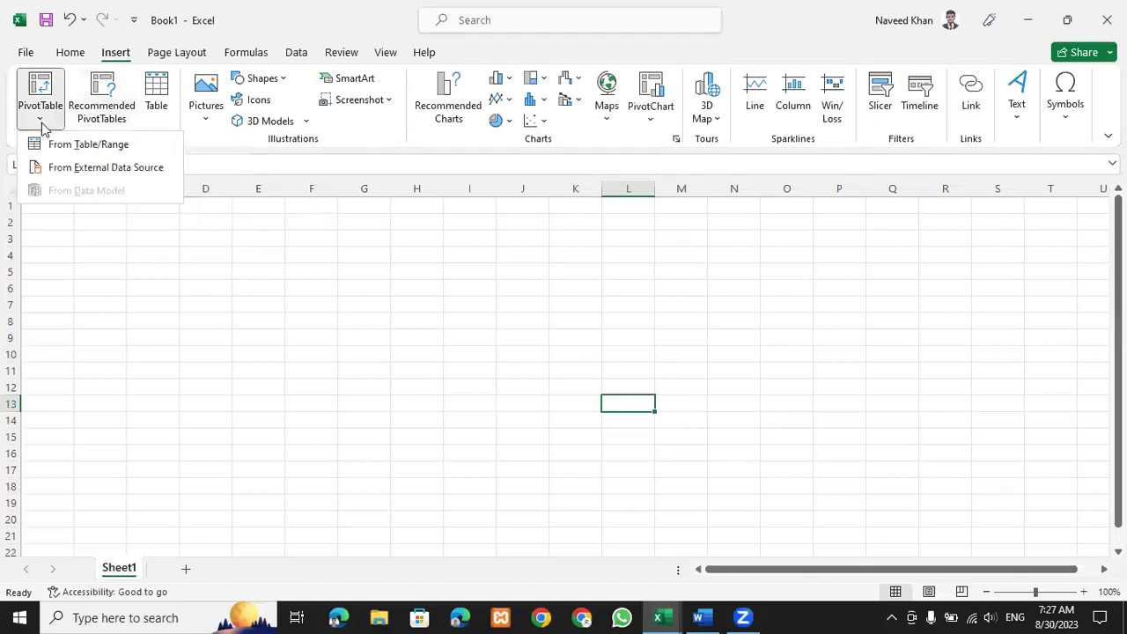
pyautogui.click(307, 143)
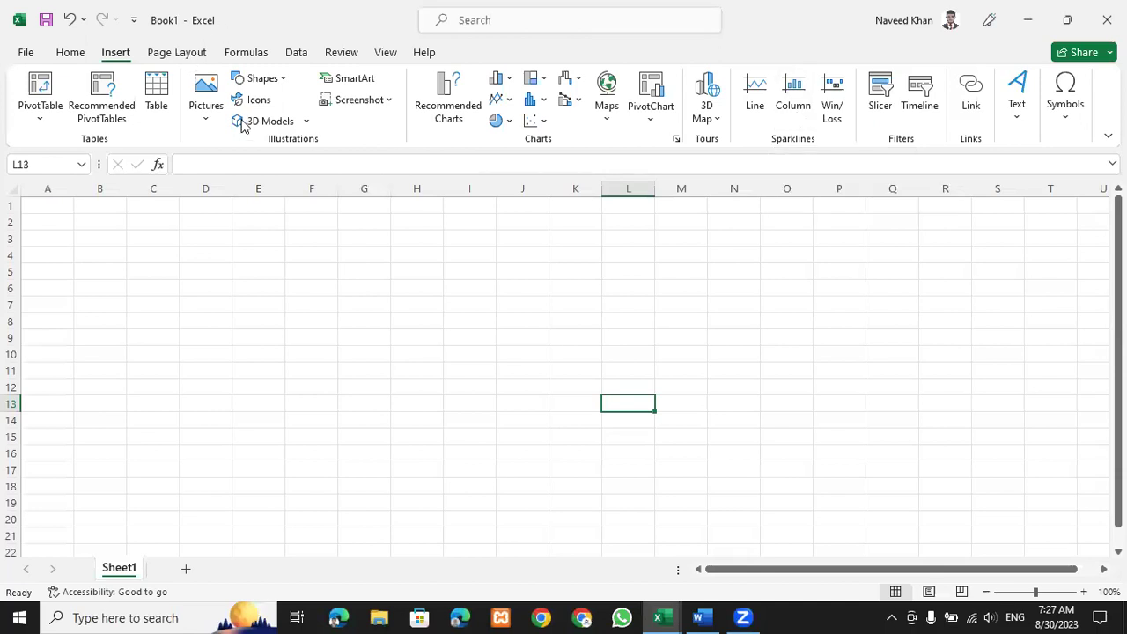
pyautogui.scroll(-1, 244, 132)
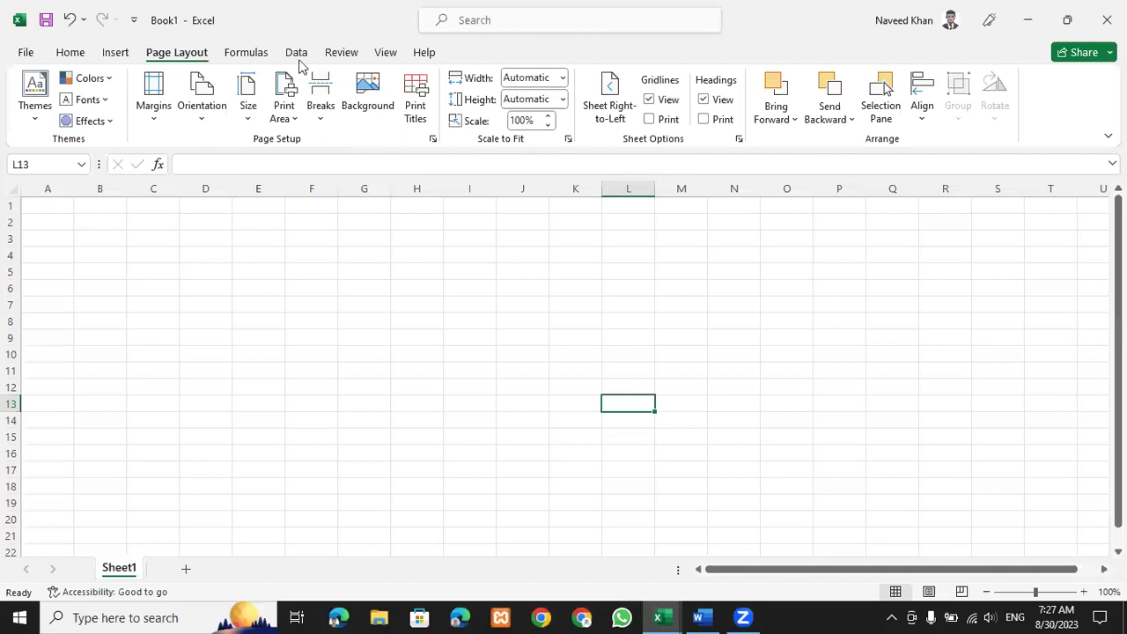
# Switch the ribbon to the Formulas tab to show the function library.
pyautogui.click(250, 56)
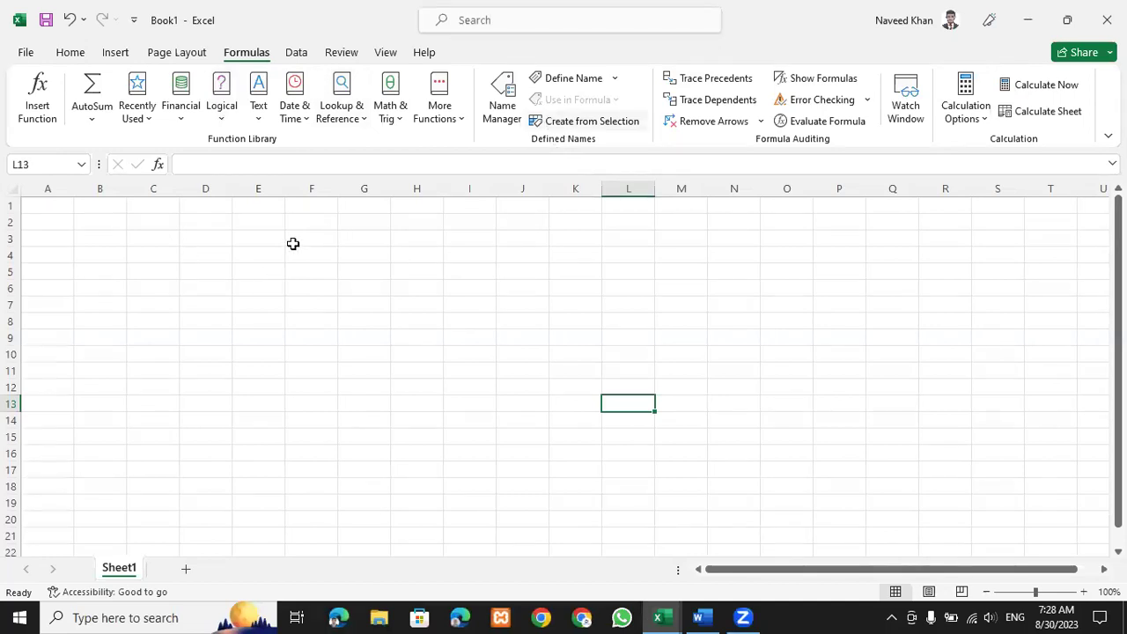
# Select C2:E5, look over the Data tab tools, then pick cell D5 to clear the selection.
pyautogui.moveTo(153, 221); pyautogui.dragTo(265, 271)
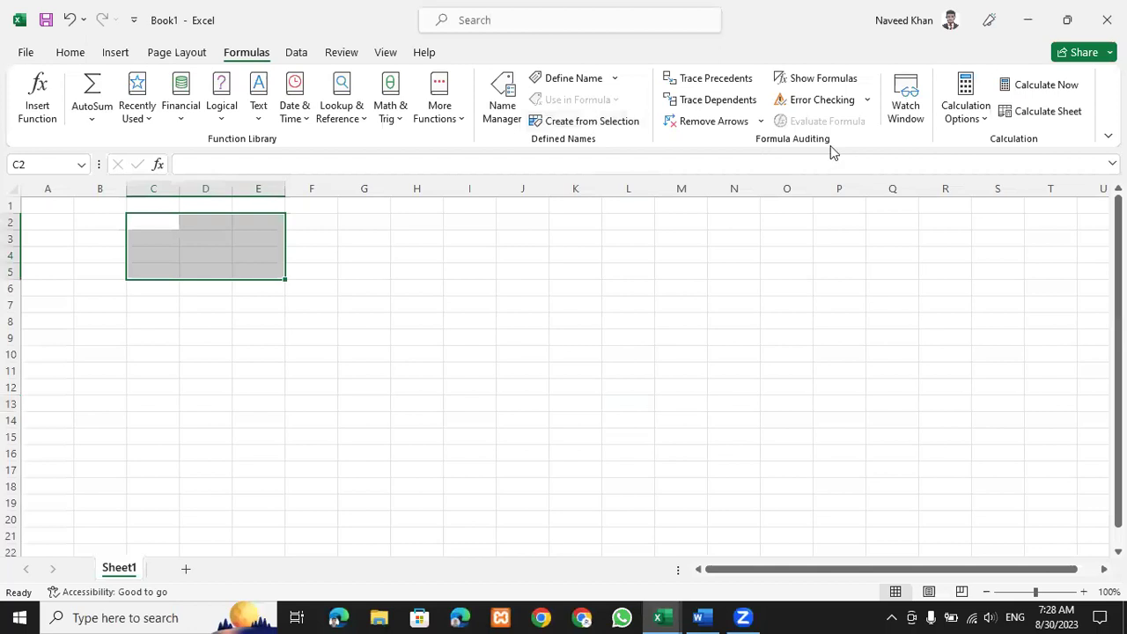
pyautogui.click(297, 59)
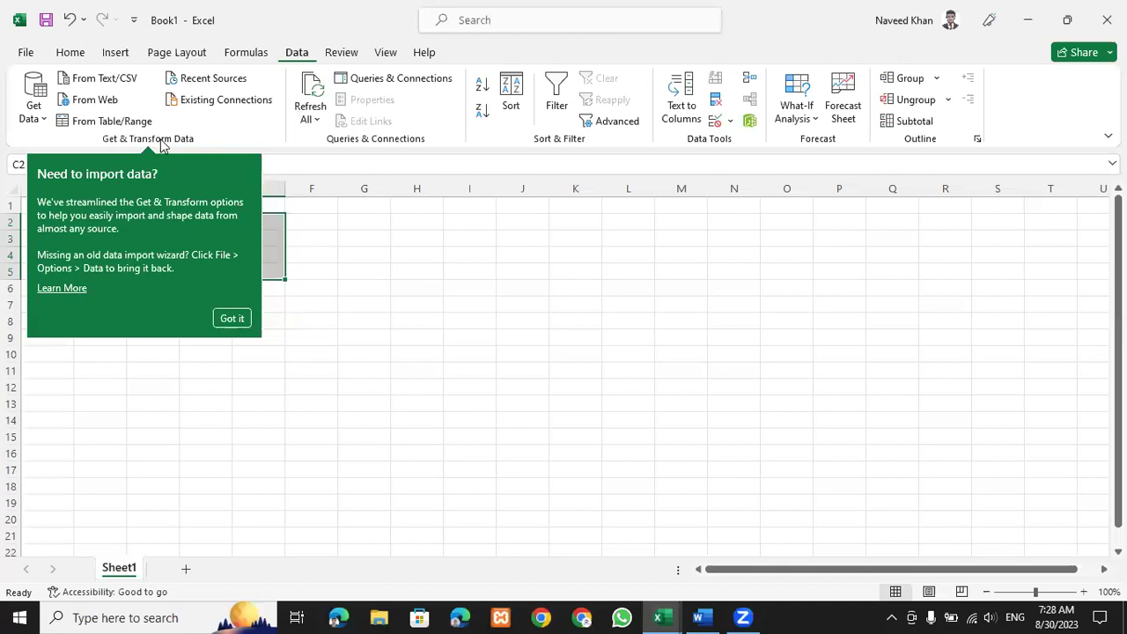
pyautogui.click(161, 145)
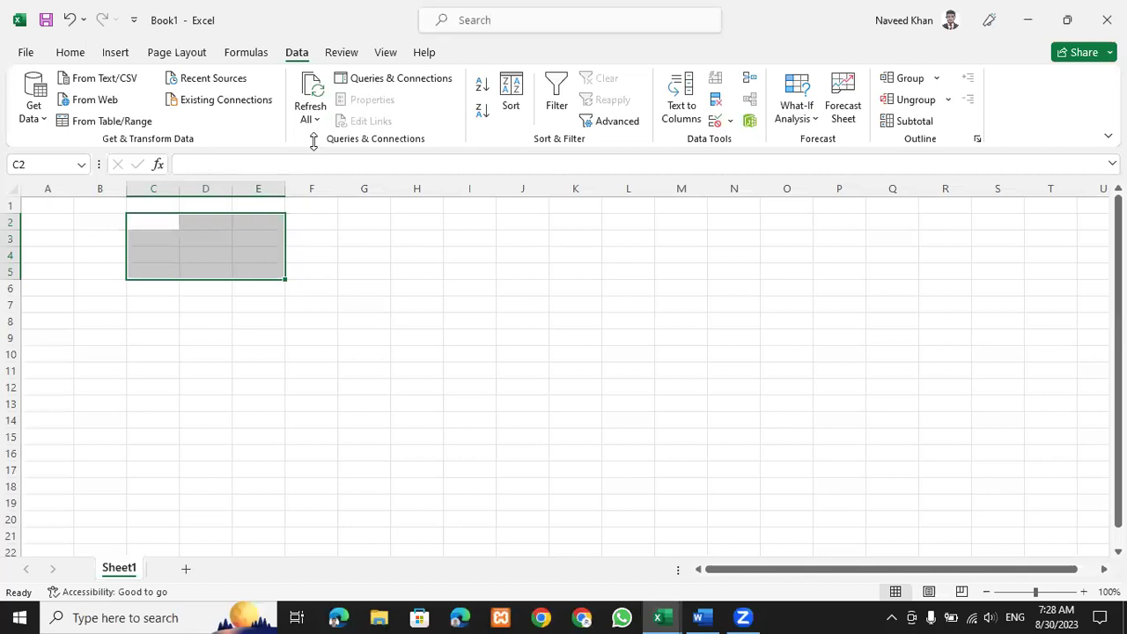
pyautogui.scroll(-1, 315, 141)
pyautogui.click(223, 270)
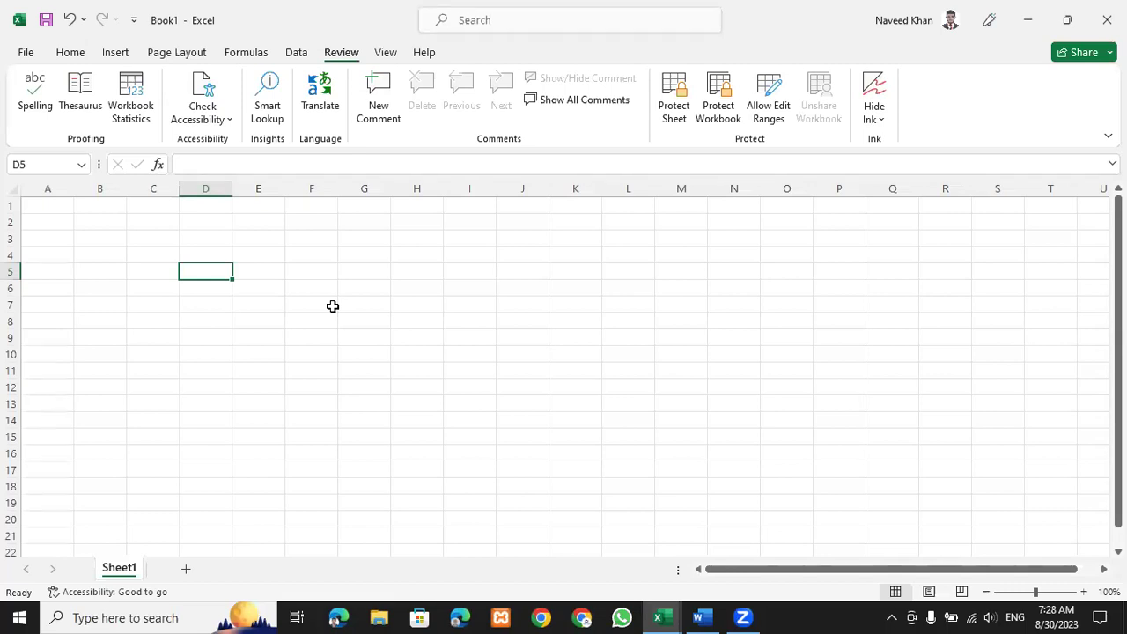
# Select the block L3:N15, then change the selection to E2:F13.
pyautogui.moveTo(636, 239); pyautogui.dragTo(749, 436)
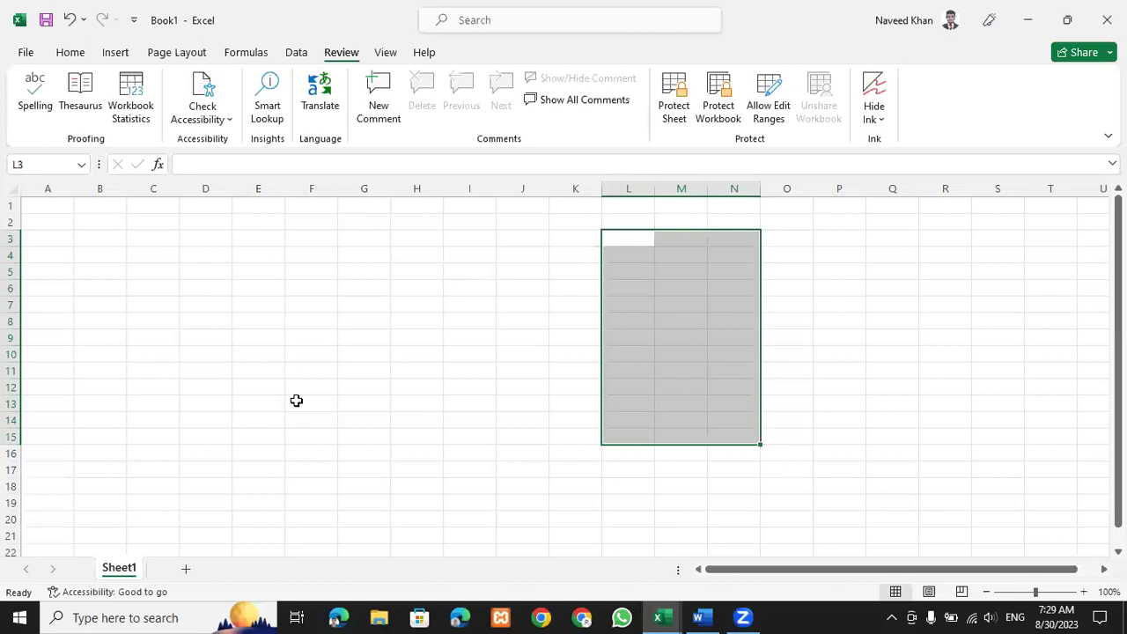
pyautogui.hotkey('ctrl', 'z')
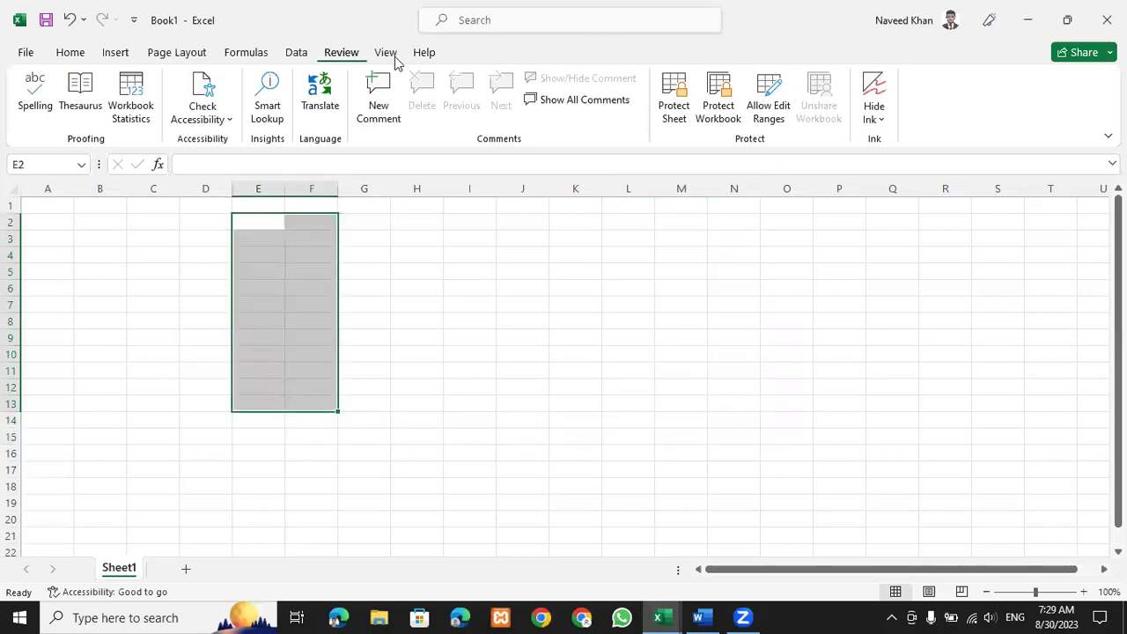
# On the View tab, hide and restore the headings and gridlines, then return to the Home tab.
pyautogui.click(408, 308)
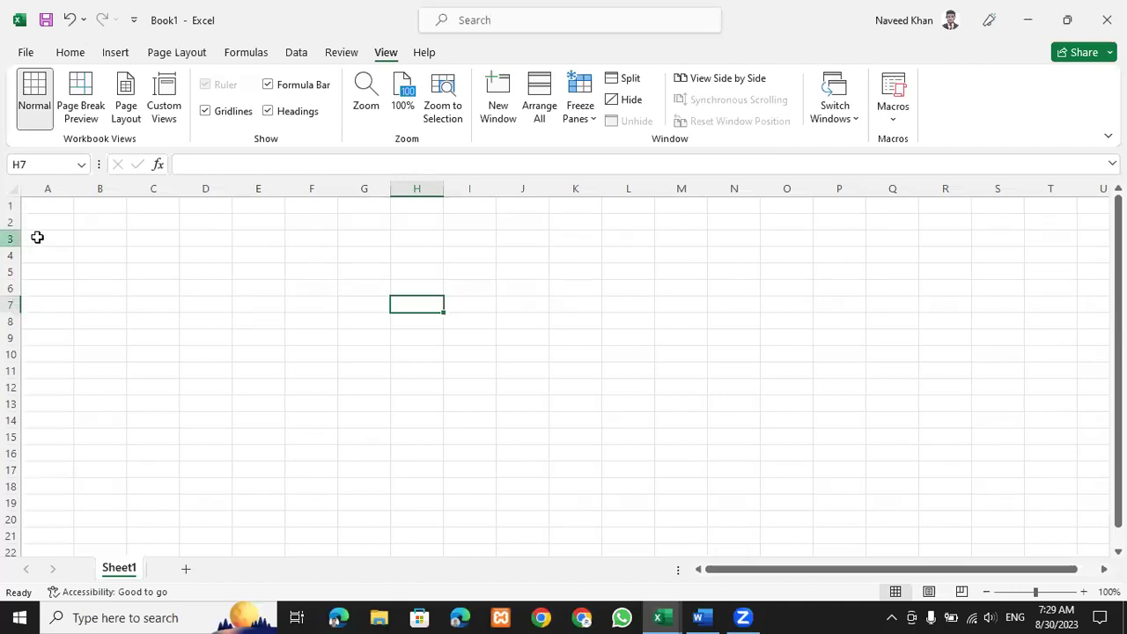
pyautogui.click(270, 112)
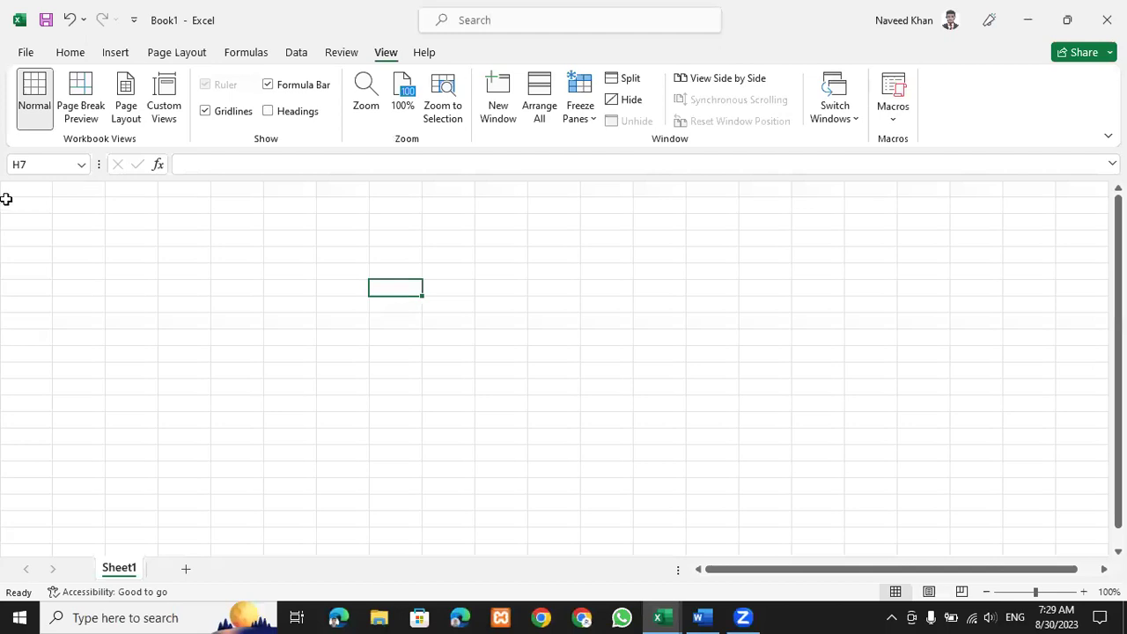
pyautogui.click(268, 111)
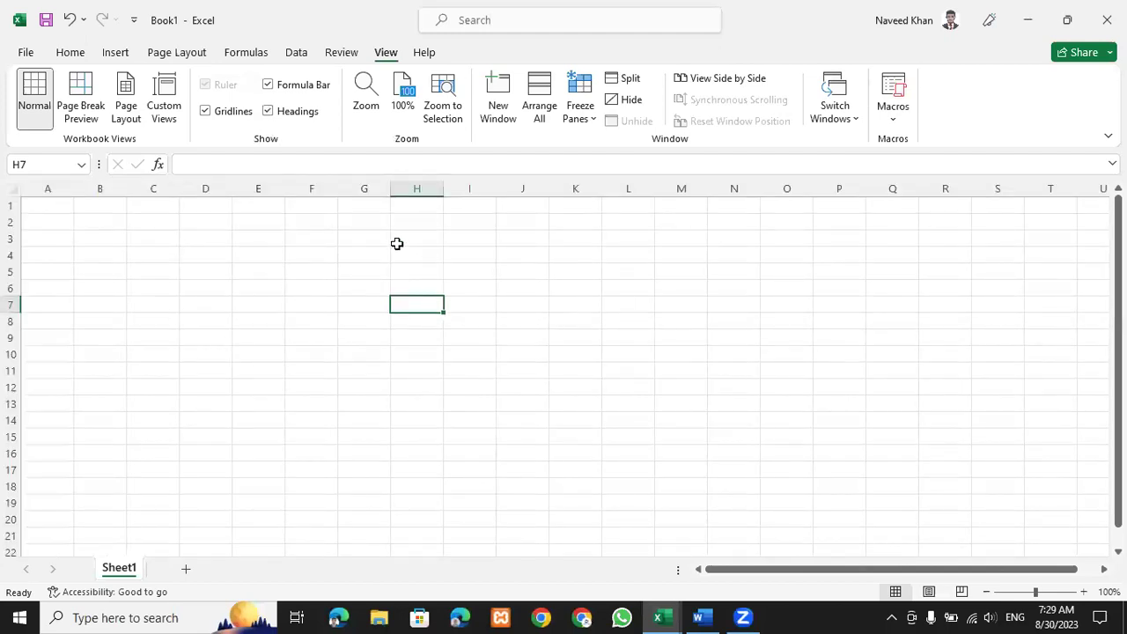
pyautogui.click(214, 117)
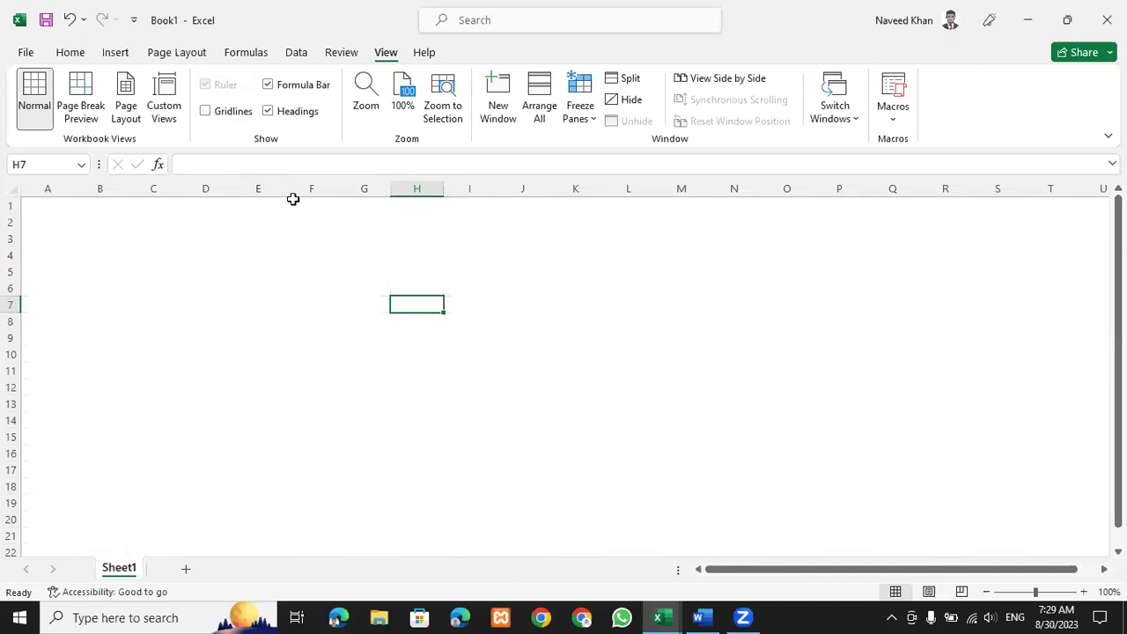
pyautogui.click(221, 117)
pyautogui.click(62, 56)
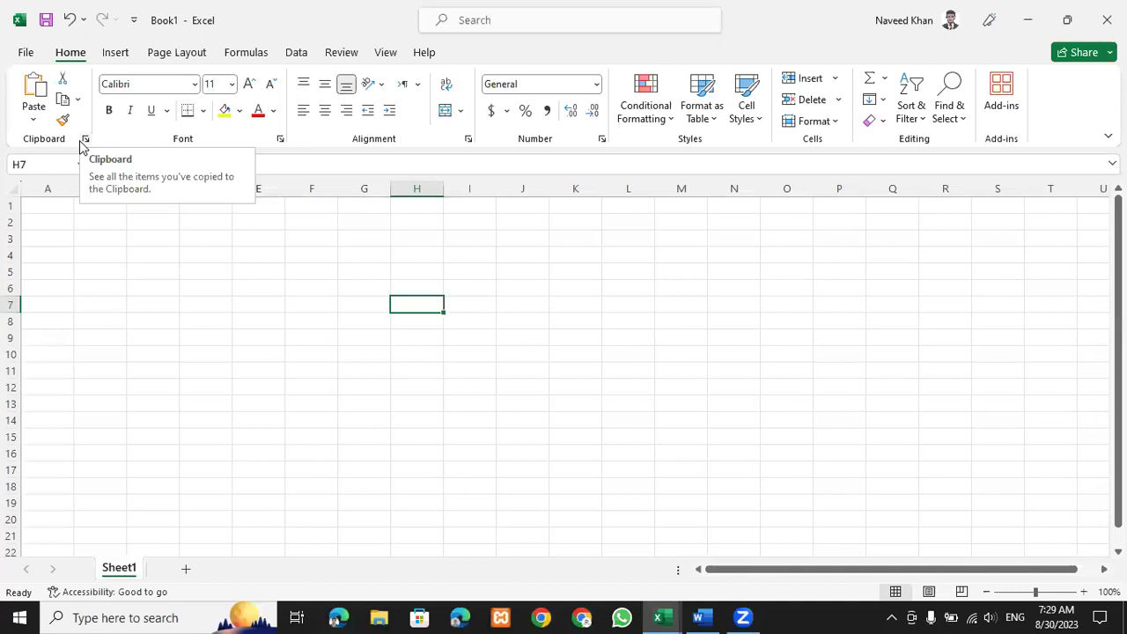
# Enter a person's full name in capitals in cell E5 and autofit column E to fit it.
pyautogui.click(269, 271)
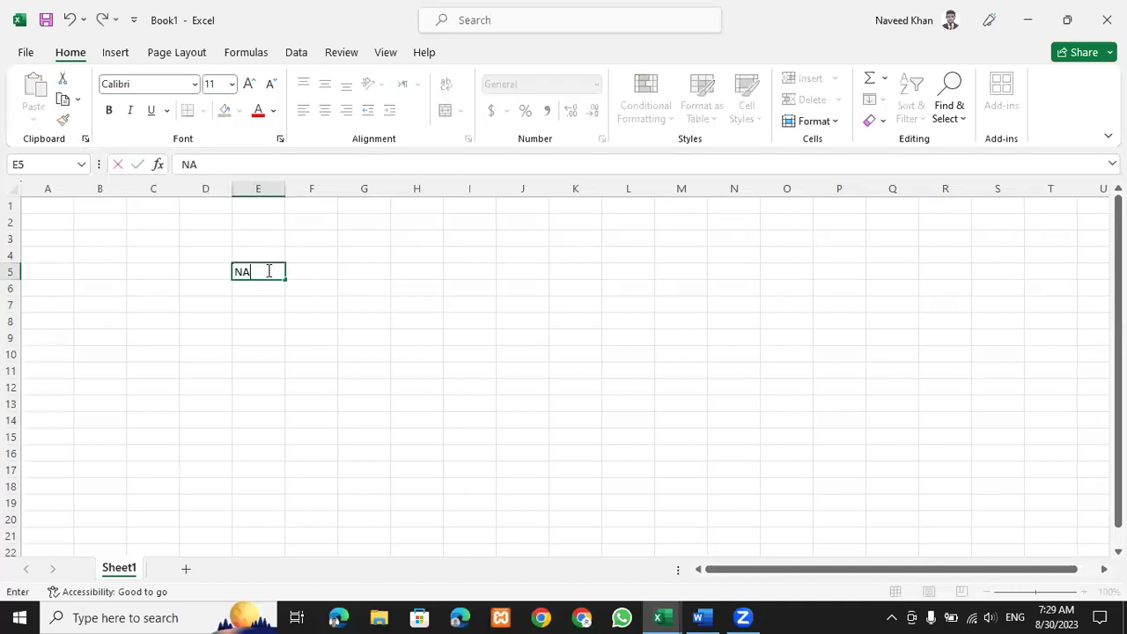
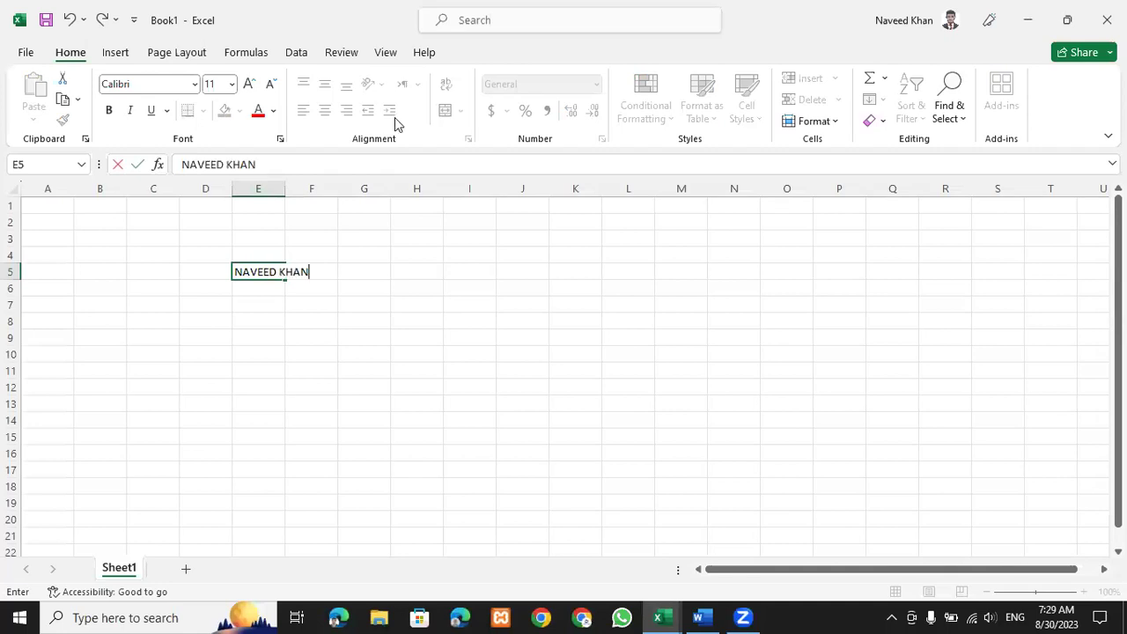
pyautogui.press('Return')
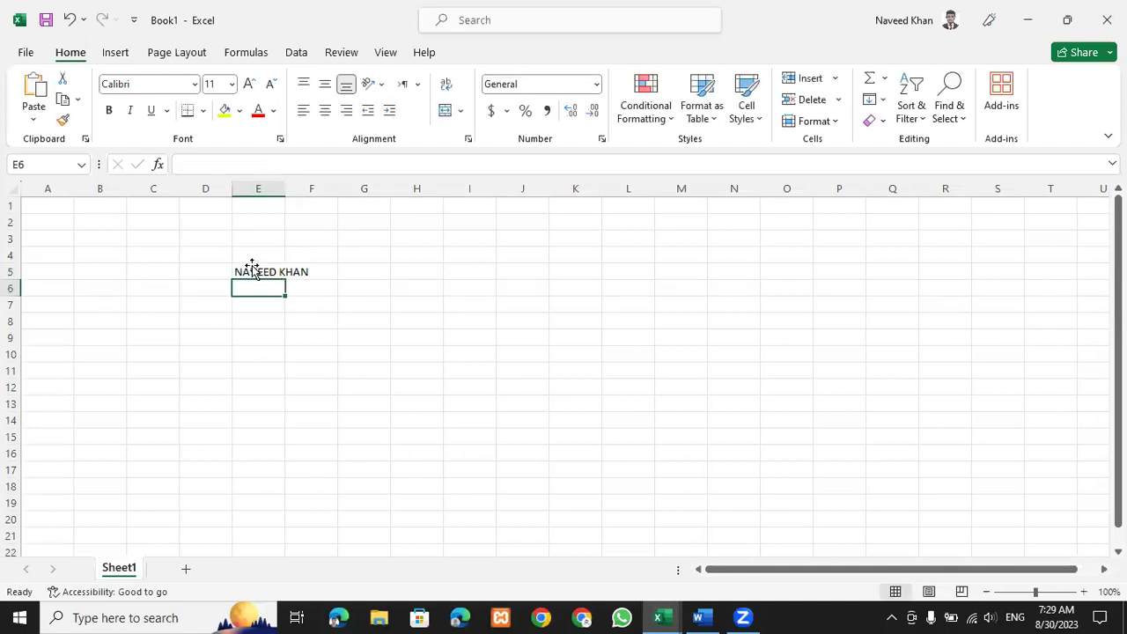
pyautogui.click(252, 270)
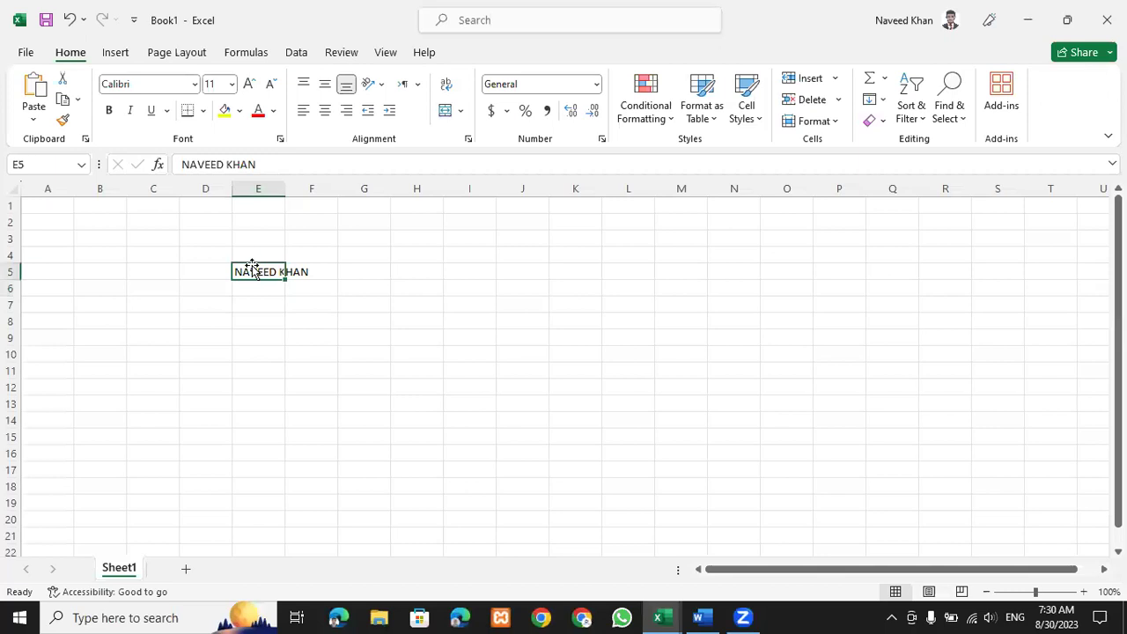
pyautogui.doubleClick(285, 189)
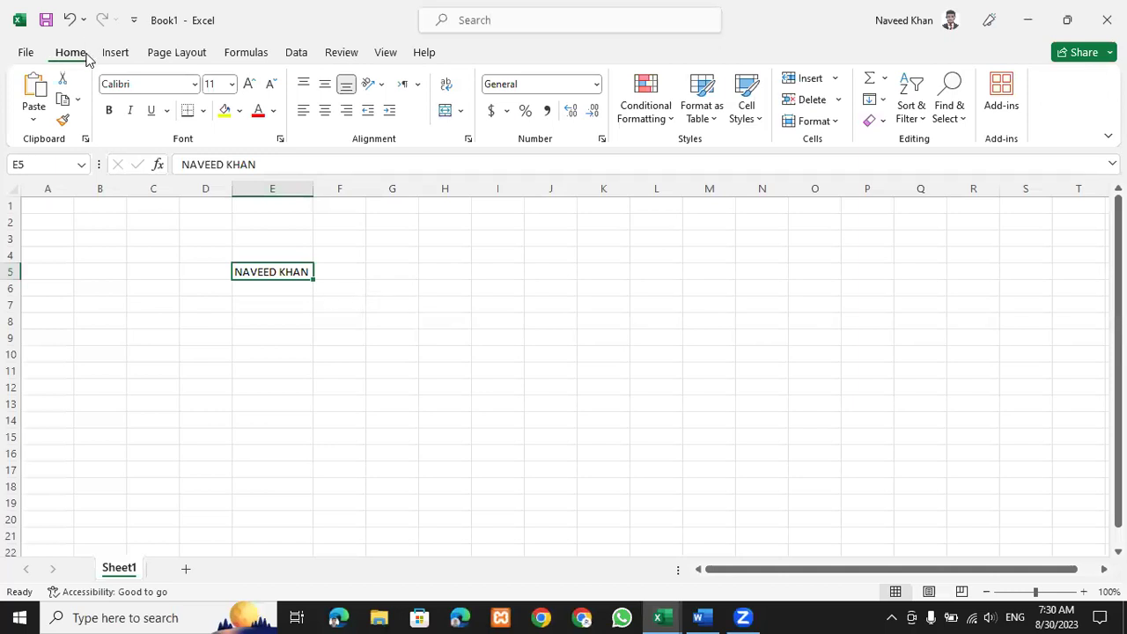
pyautogui.click(307, 339)
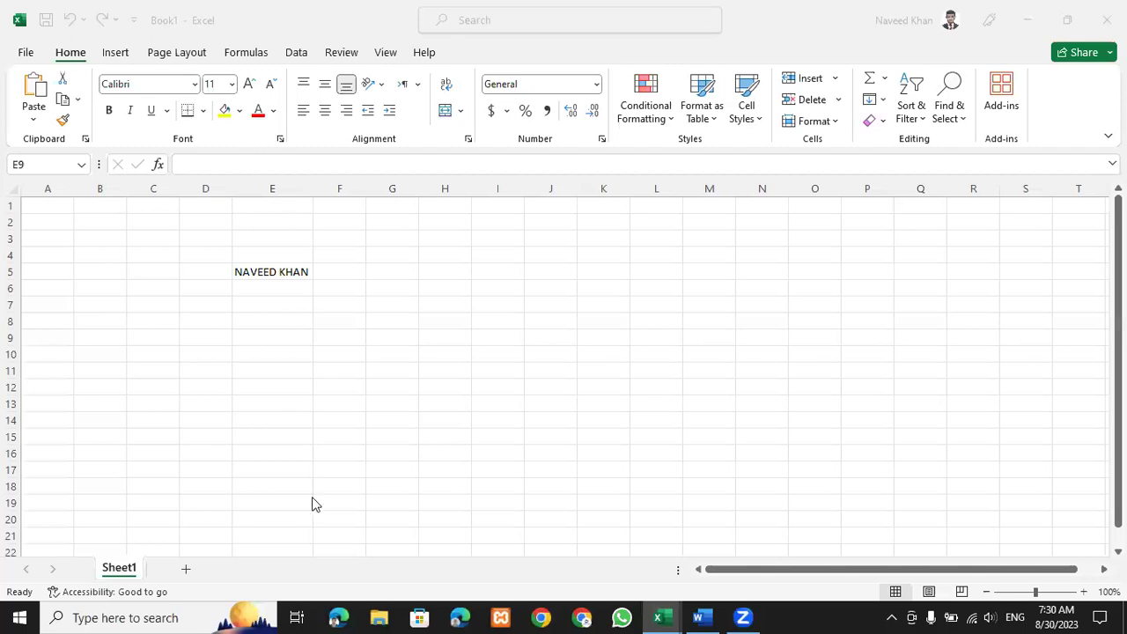
# Bring the Intro Class workbook forward, then select F7, the WHAT IS EXCEL? heading in D3, and column F.
pyautogui.moveTo(671, 616)
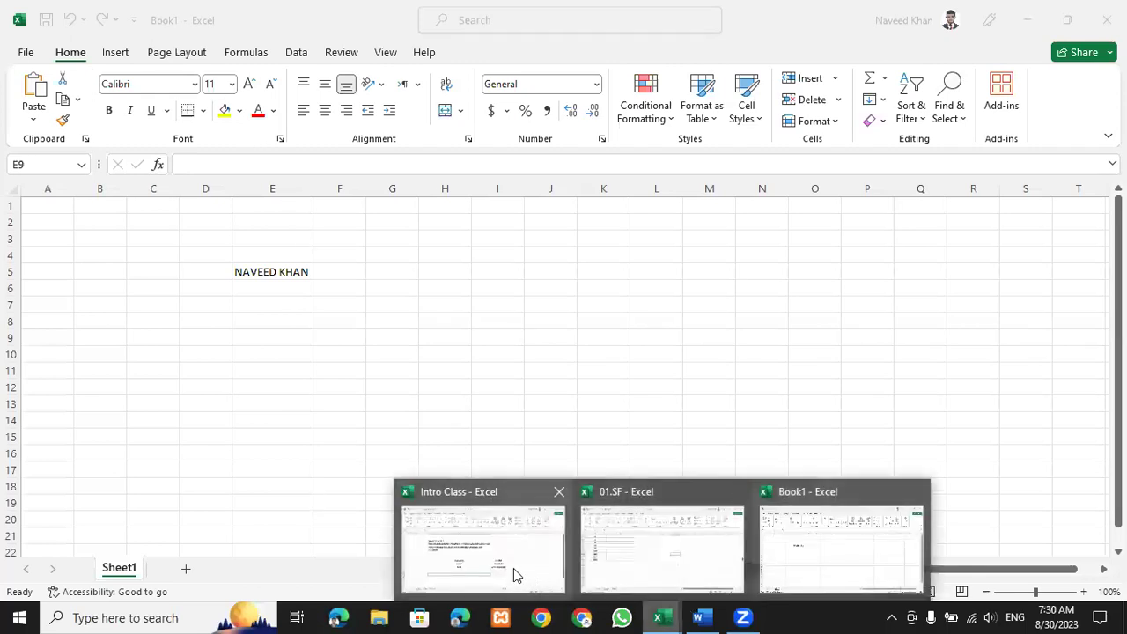
pyautogui.click(660, 617)
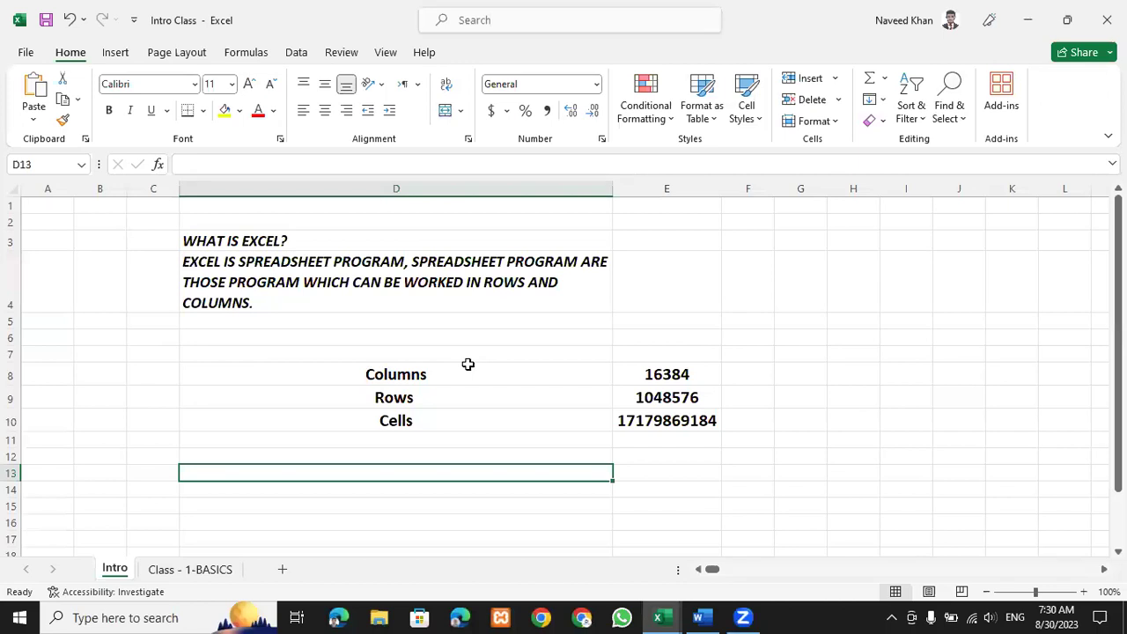
pyautogui.click(762, 356)
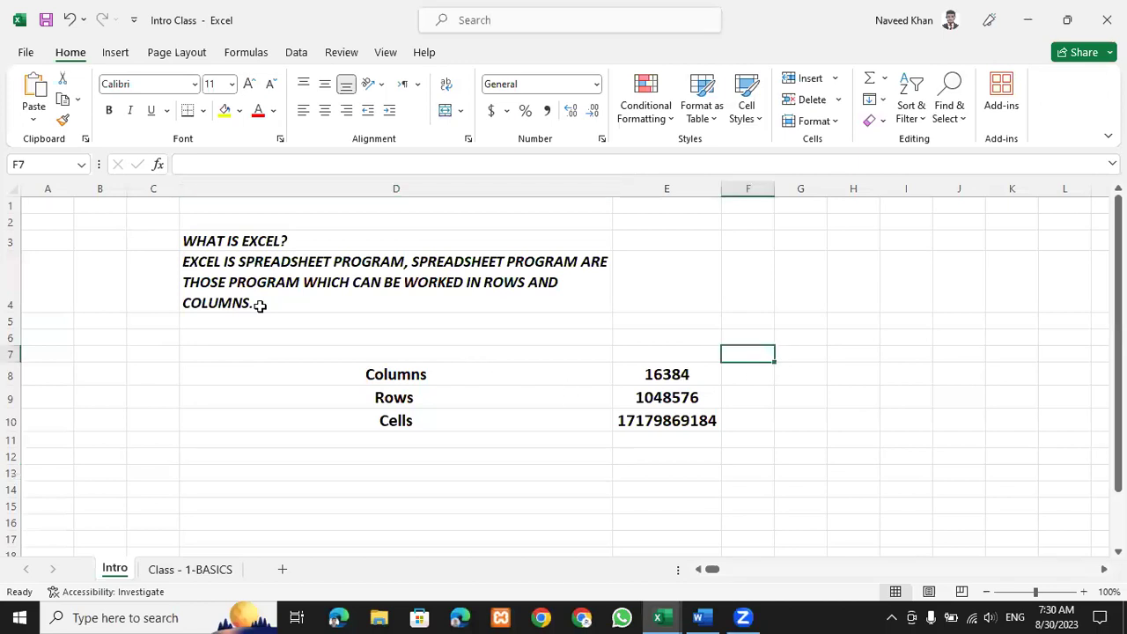
pyautogui.click(246, 241)
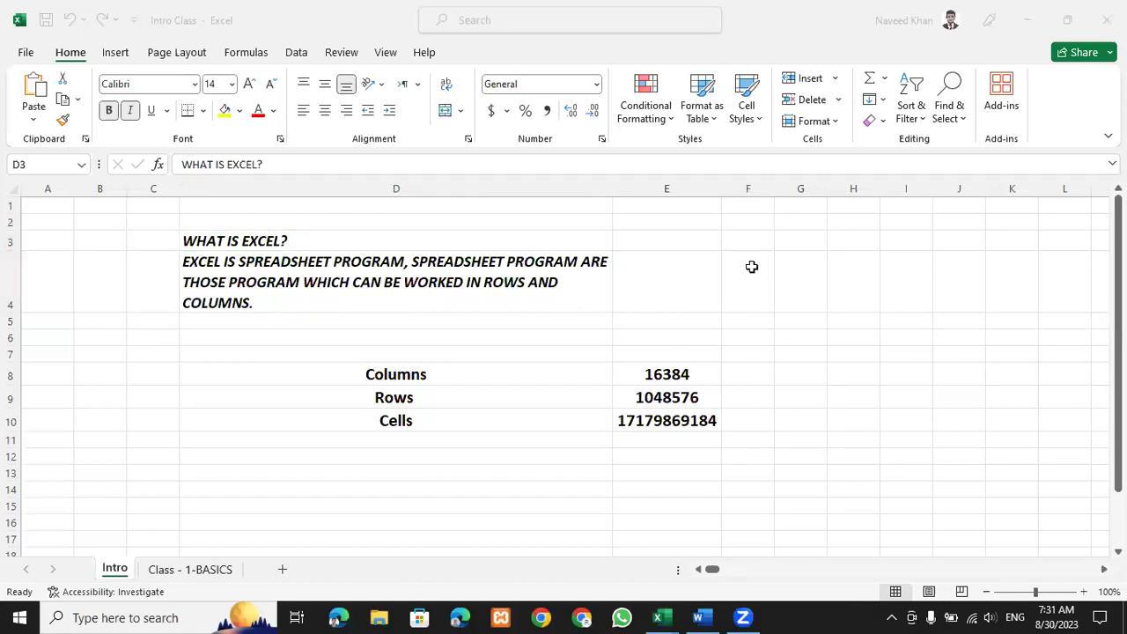
pyautogui.click(747, 189)
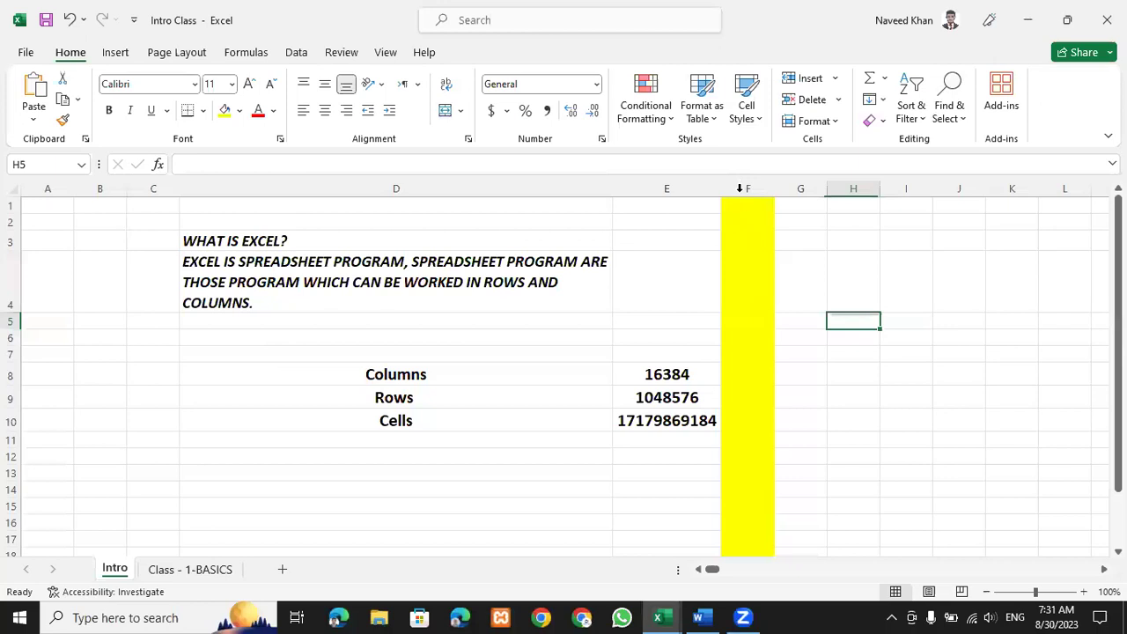
# Select column F, then repeat the yellow fill on row 2 with F4.
pyautogui.click(746, 189)
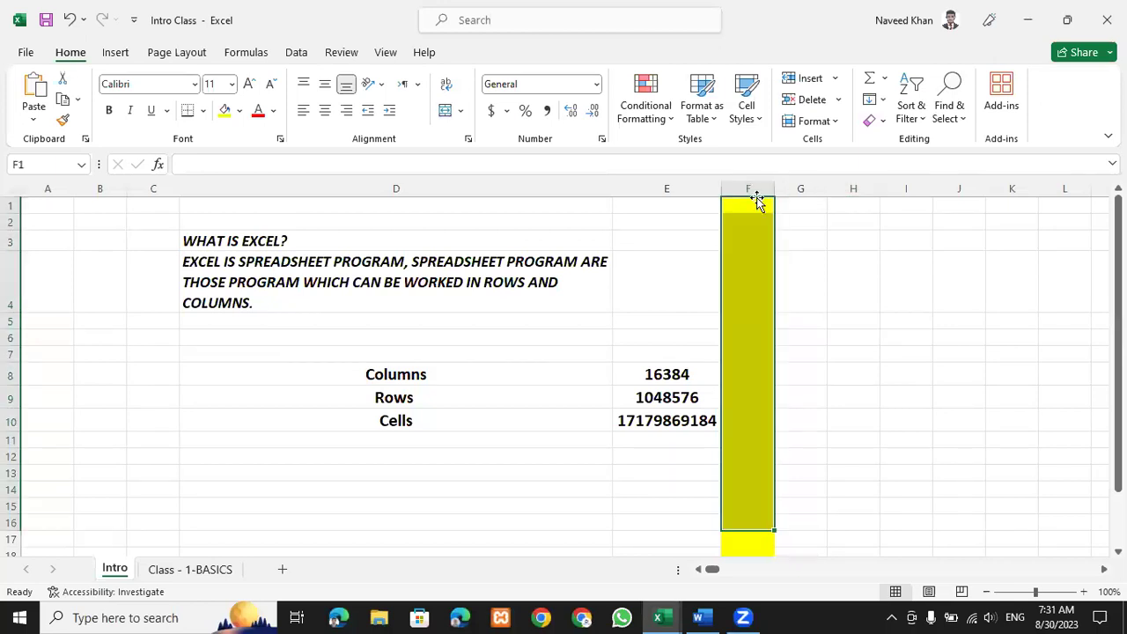
pyautogui.moveTo(749, 189); pyautogui.dragTo(736, 308)
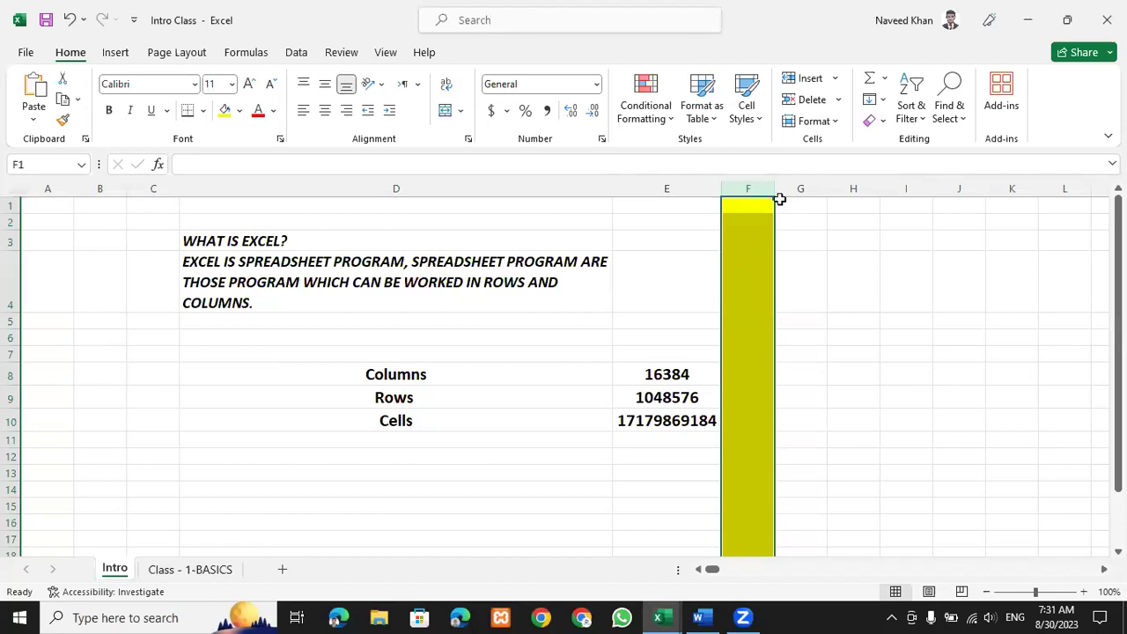
pyautogui.click(13, 221)
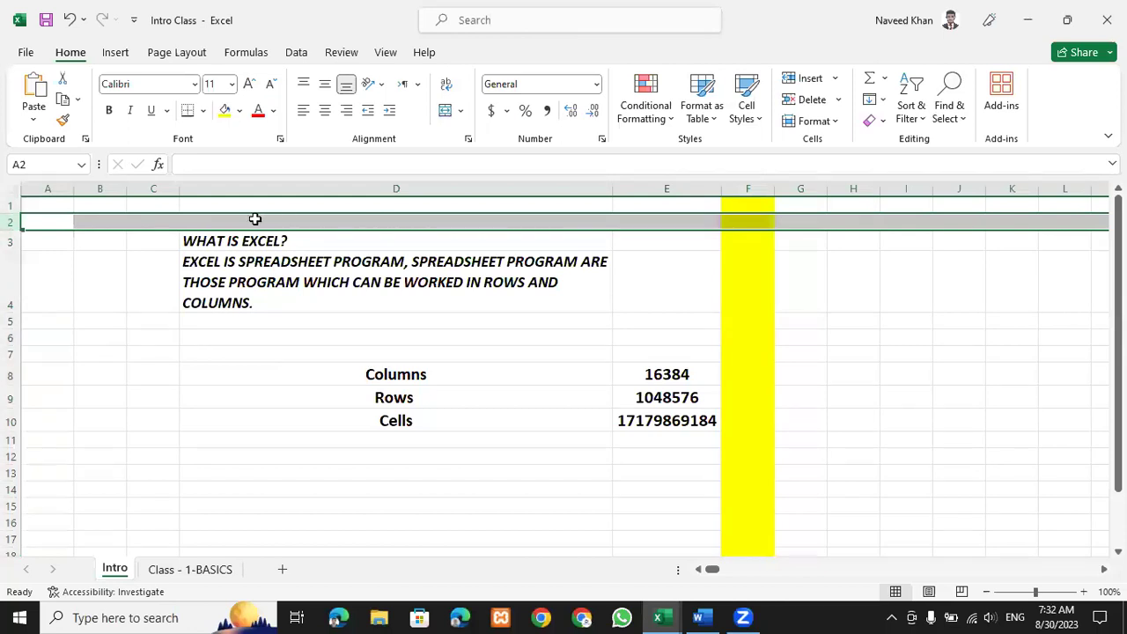
pyautogui.press('F4')
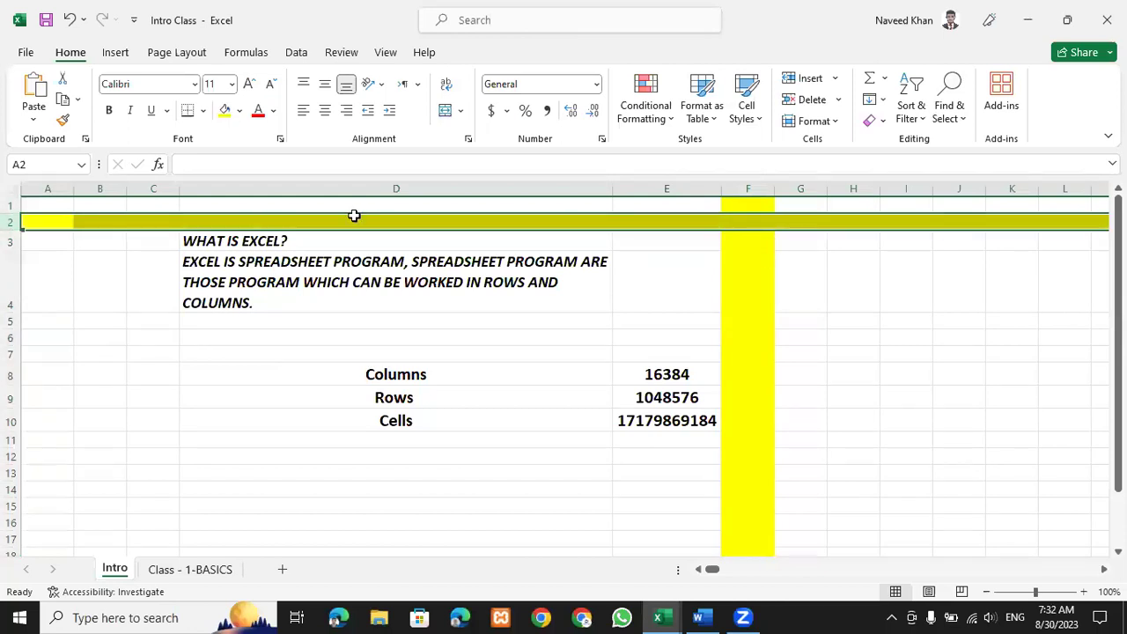
# Type ROWS in cell D2, centre it and increase its font size twice.
pyautogui.click(354, 221)
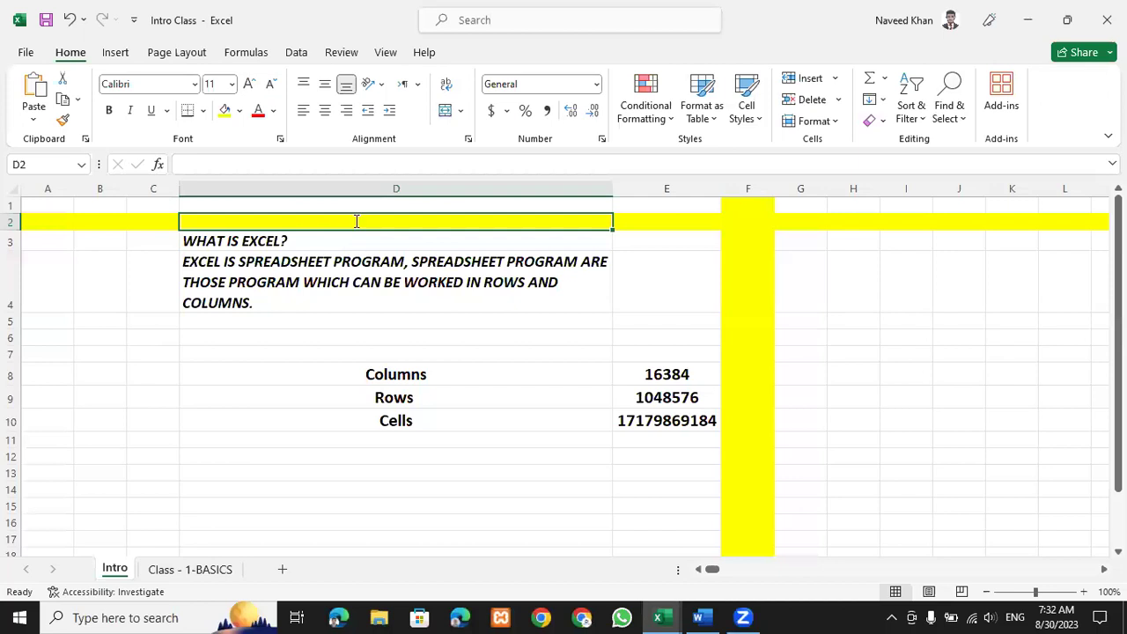
pyautogui.write('ROWS')
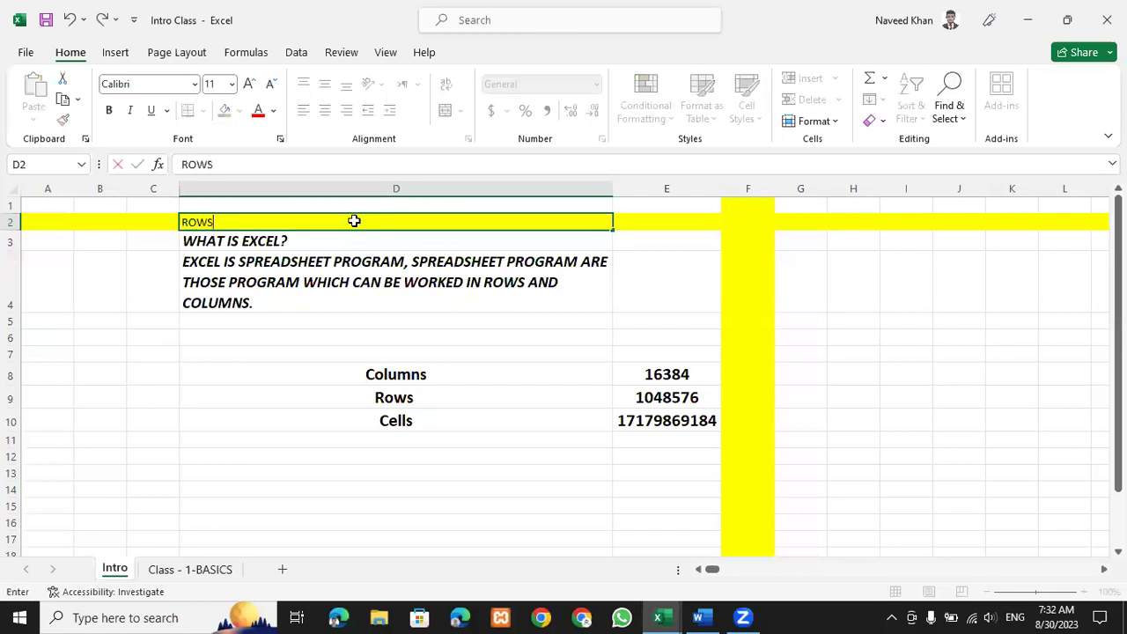
pyautogui.click(361, 238)
pyautogui.click(364, 222)
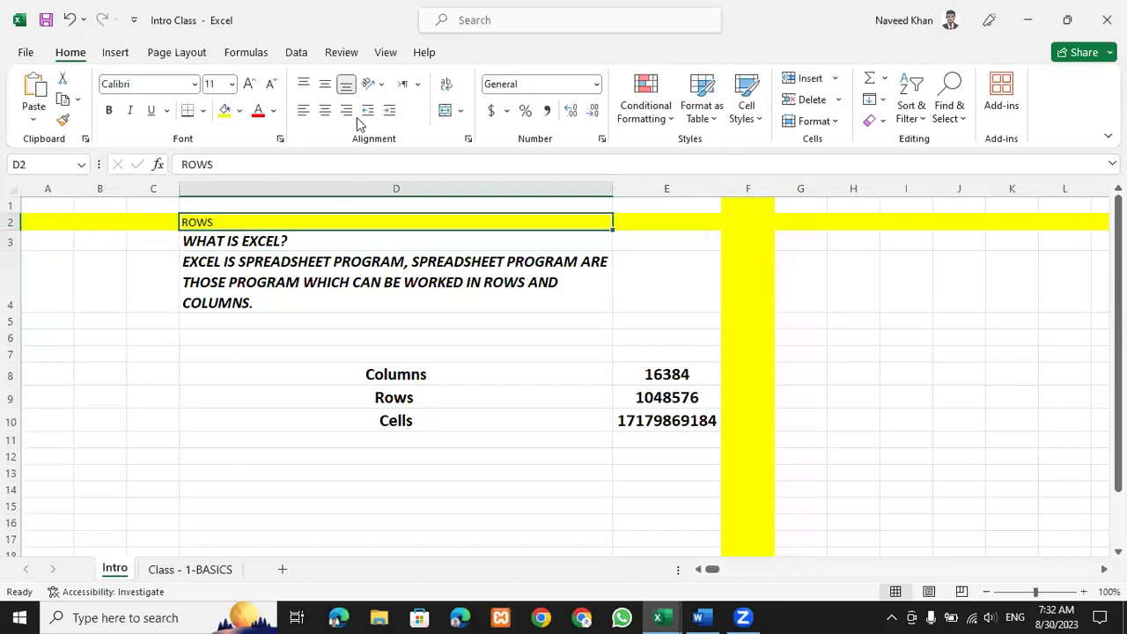
pyautogui.click(325, 110)
pyautogui.click(250, 83)
pyautogui.click(253, 85)
pyautogui.click(253, 85)
pyautogui.click(253, 85)
pyautogui.click(252, 85)
pyautogui.click(12, 227)
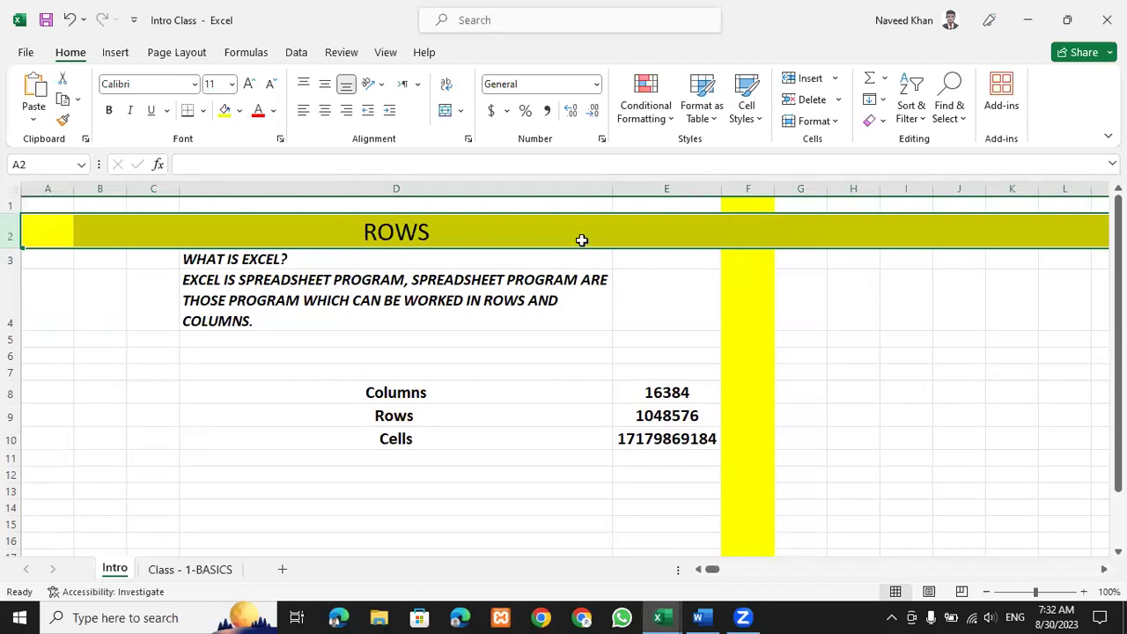
# Enter the label COLUMN in cell F4.
pyautogui.click(745, 188)
pyautogui.moveTo(754, 323); pyautogui.dragTo(769, 440)
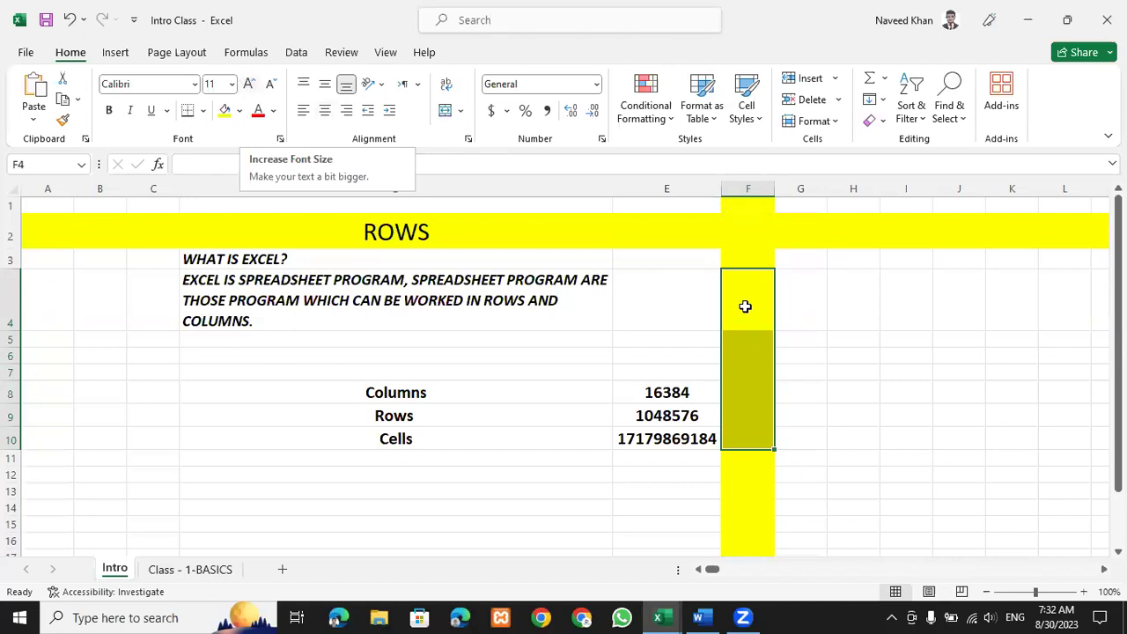
pyautogui.write('cO')
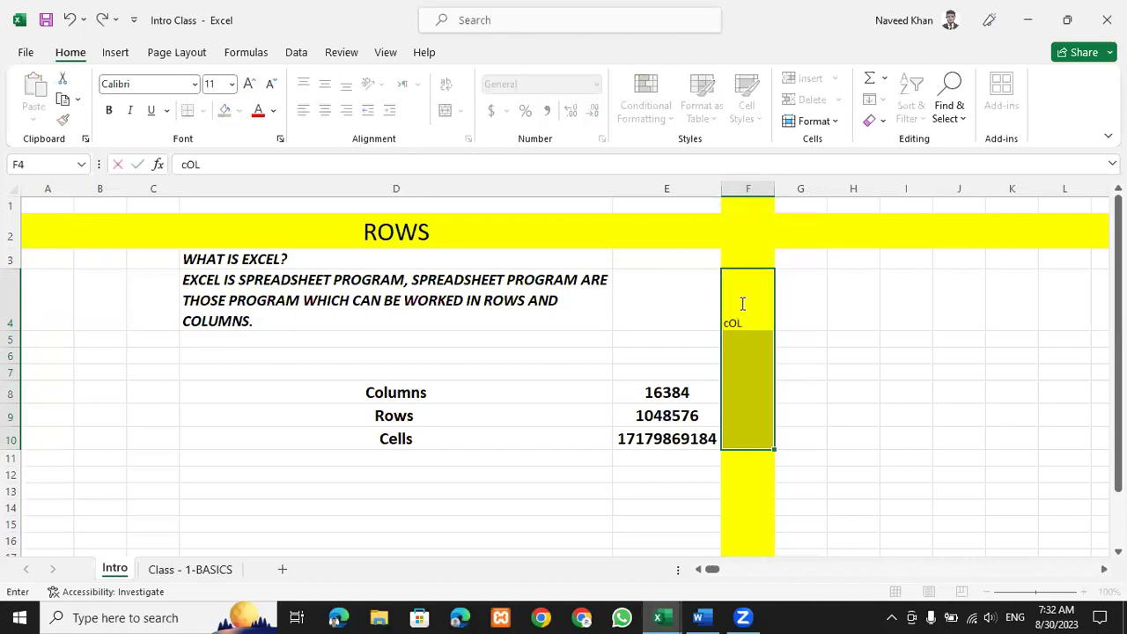
pyautogui.write('L')
pyautogui.press('BackSpace')
pyautogui.press('BackSpace')
pyautogui.press('BackSpace')
pyautogui.write('COLUMN')
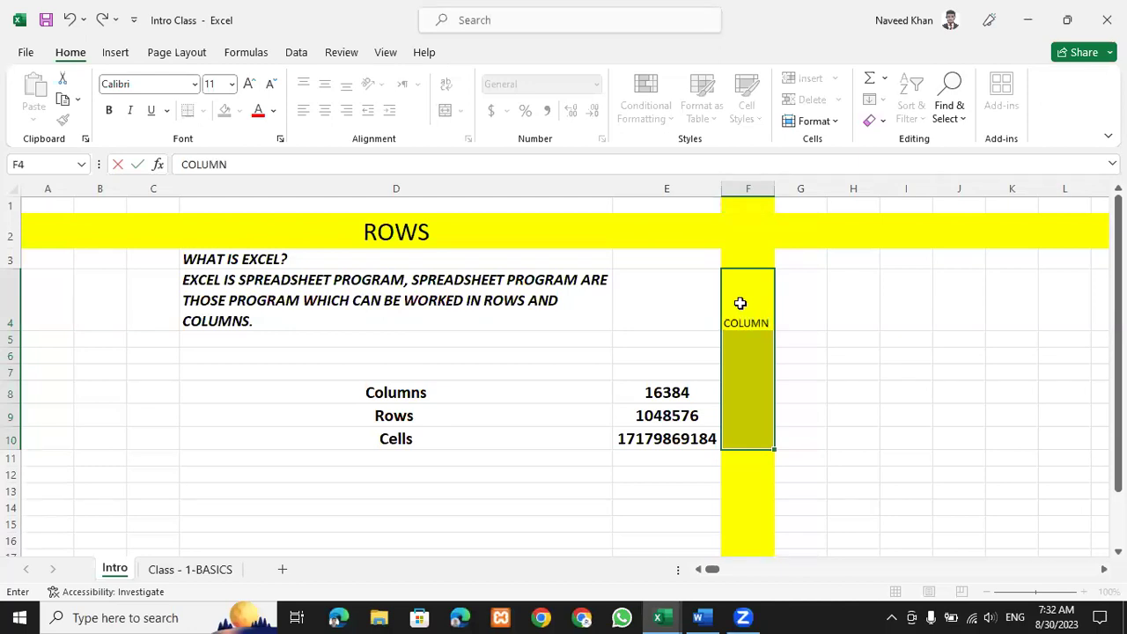
pyautogui.press('Return')
# Set COLUMN to 14-point text and drag column F wider to fit it.
pyautogui.click(737, 303)
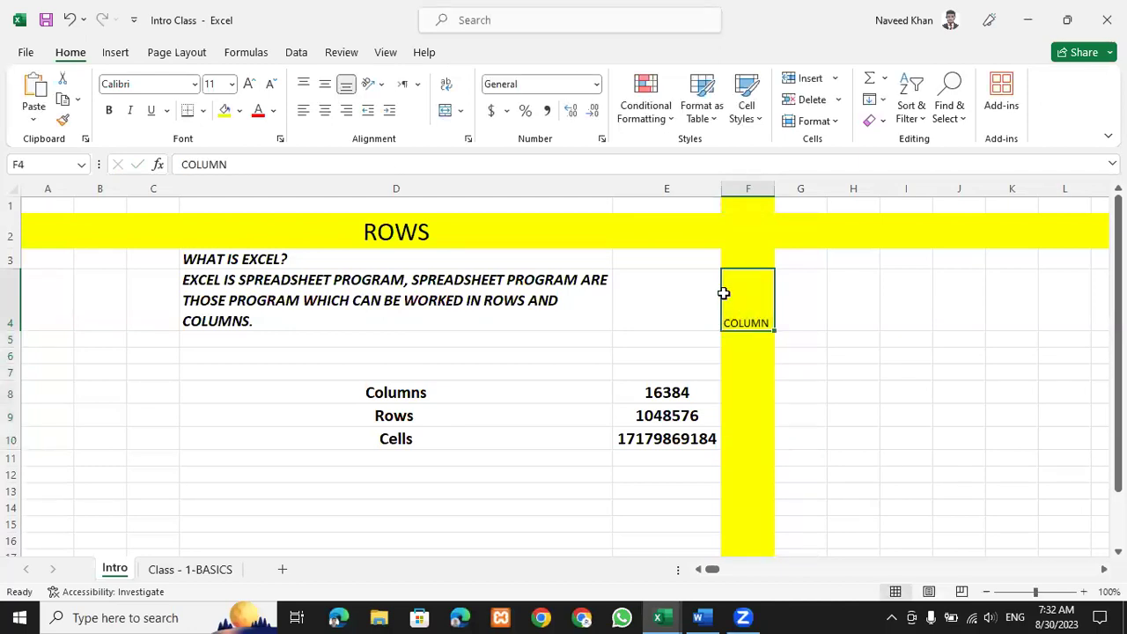
pyautogui.click(249, 84)
pyautogui.click(249, 84)
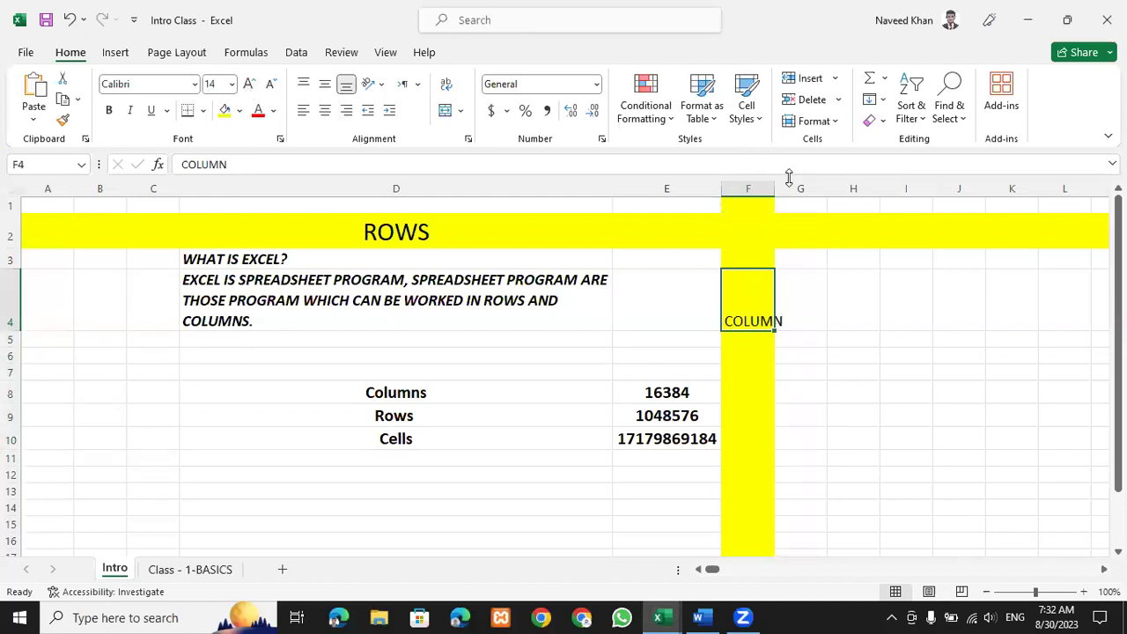
pyautogui.moveTo(774, 189); pyautogui.dragTo(787, 189)
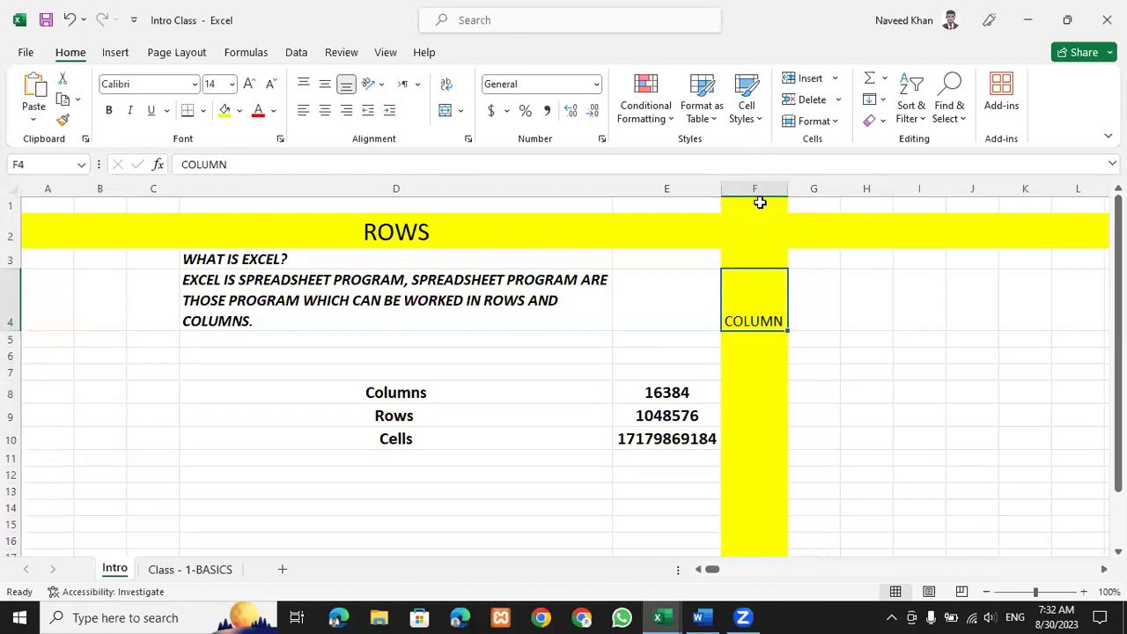
pyautogui.click(756, 188)
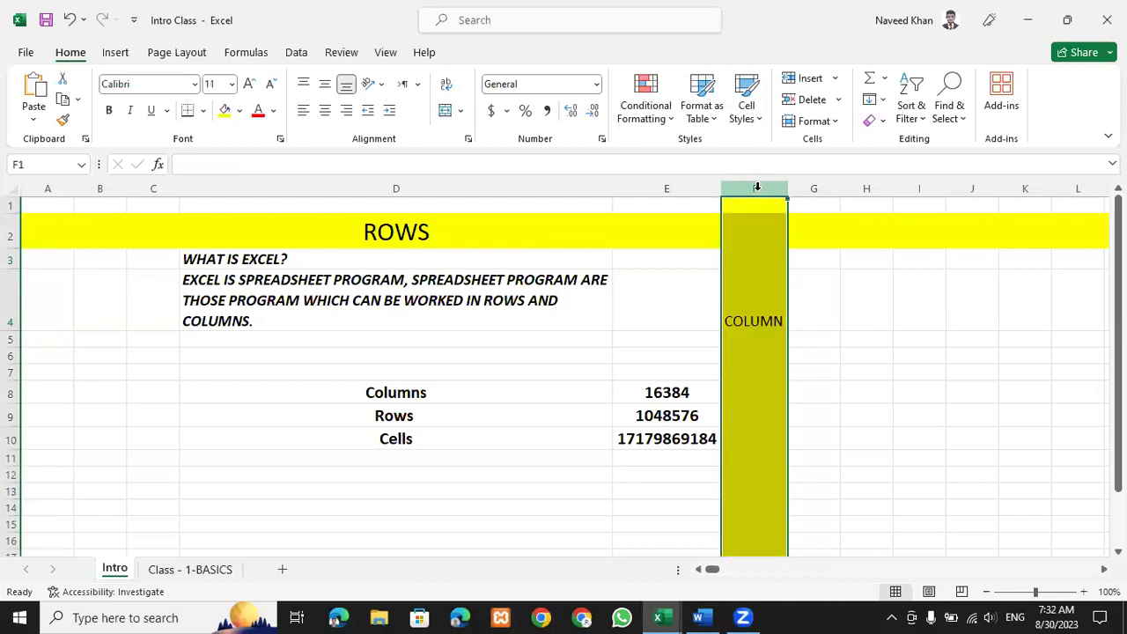
# Fill the selected column F orange.
pyautogui.click(239, 111)
pyautogui.click(251, 265)
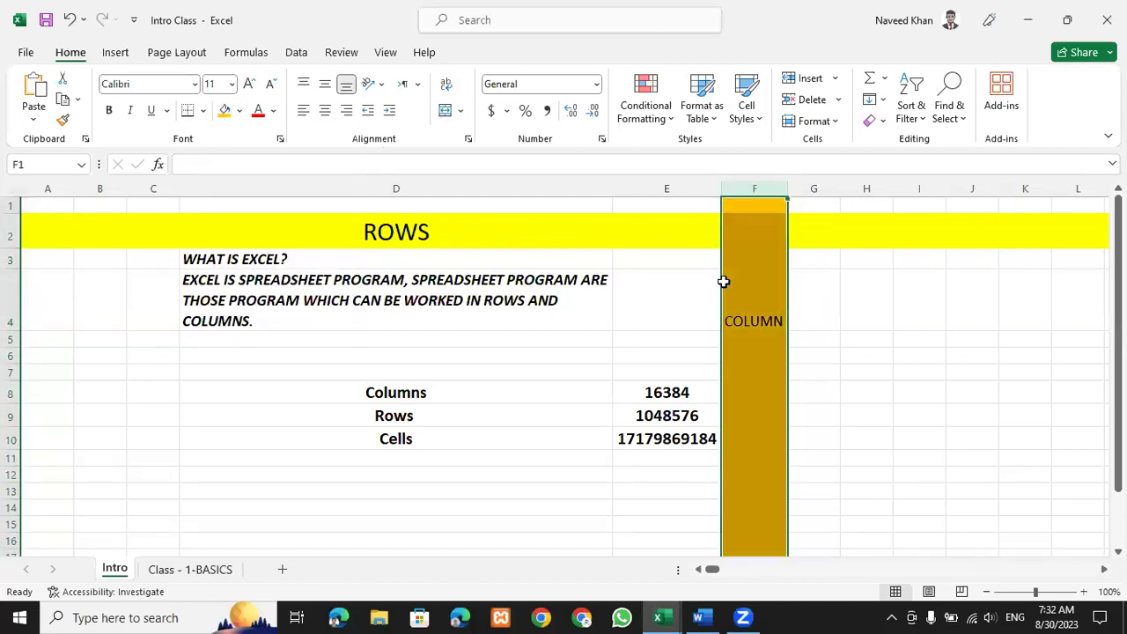
pyautogui.click(866, 339)
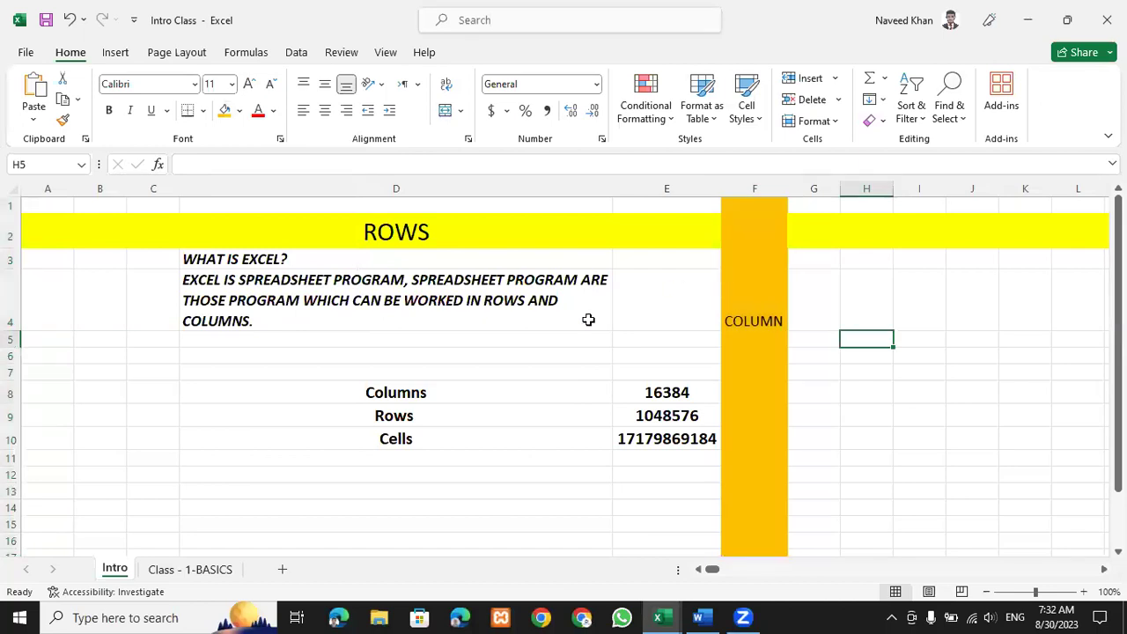
# Fill cell F2, where row 2 meets column F, blue.
pyautogui.click(755, 234)
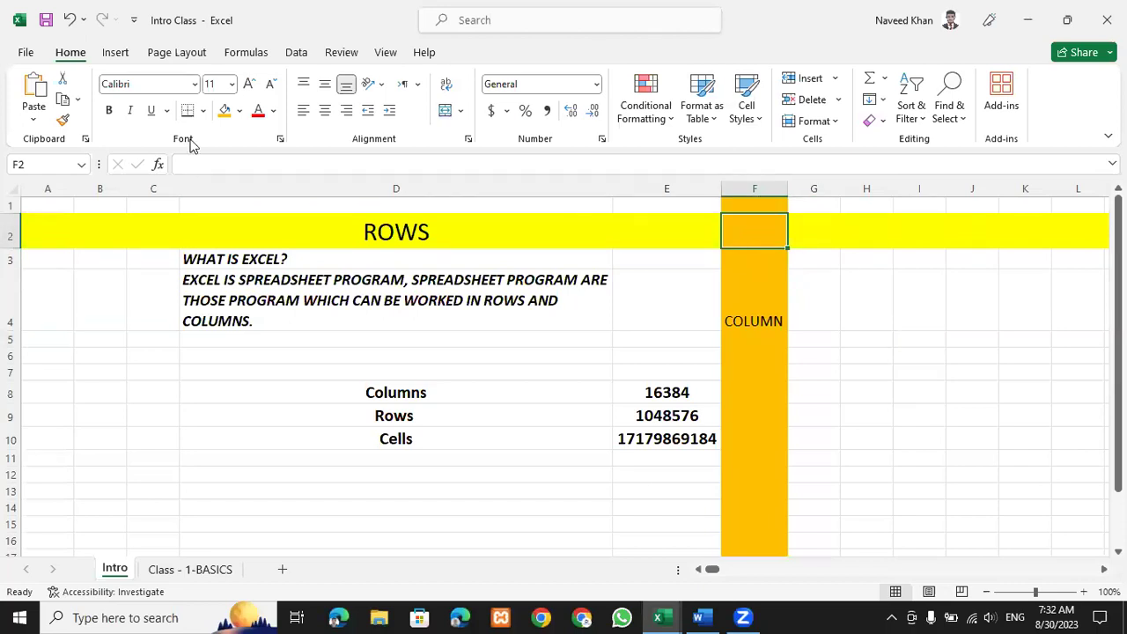
pyautogui.click(238, 110)
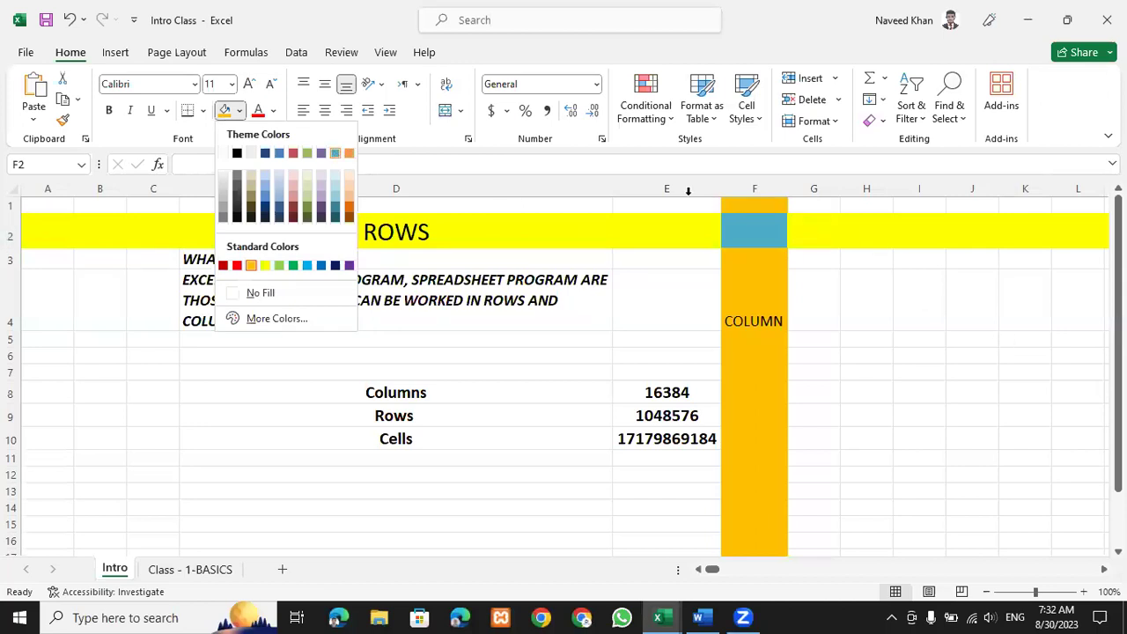
pyautogui.click(1025, 339)
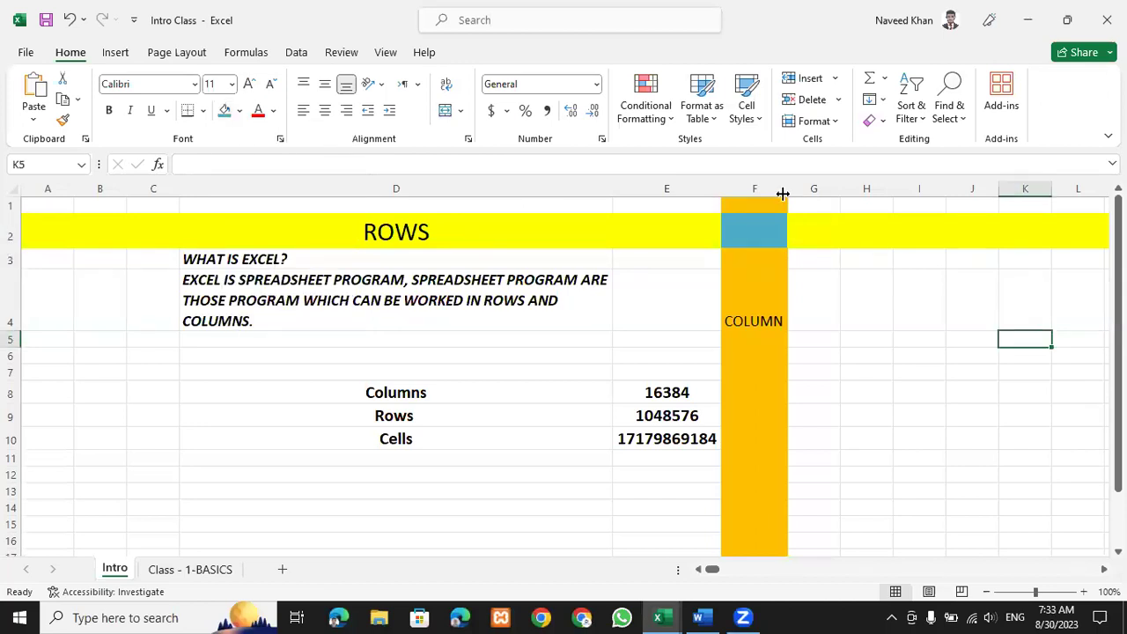
pyautogui.click(754, 188)
pyautogui.click(766, 224)
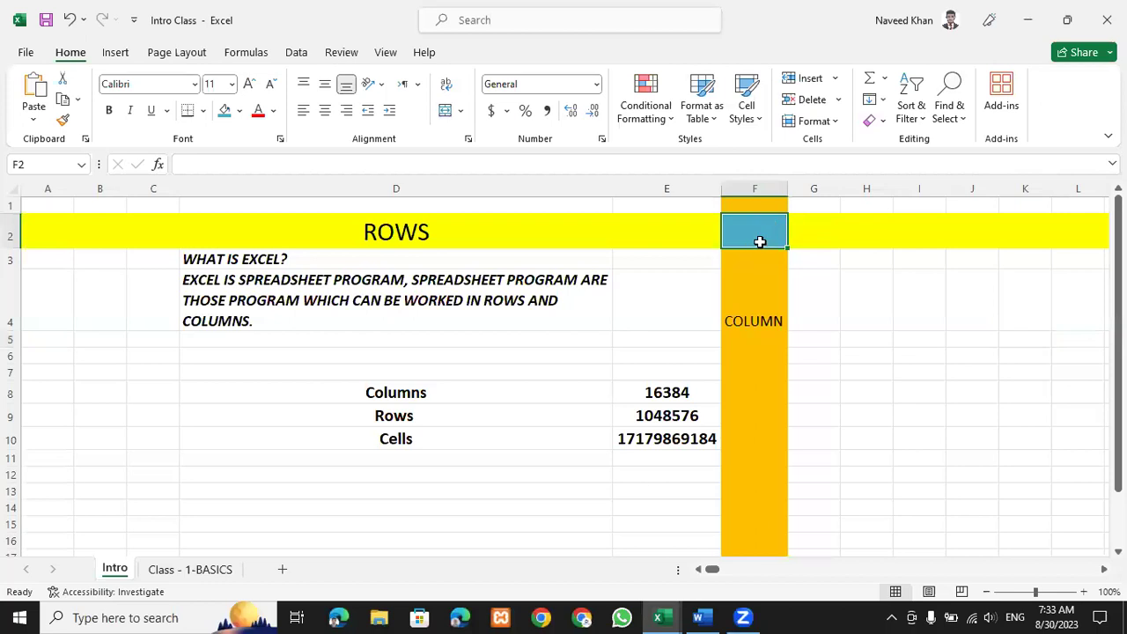
pyautogui.click(825, 350)
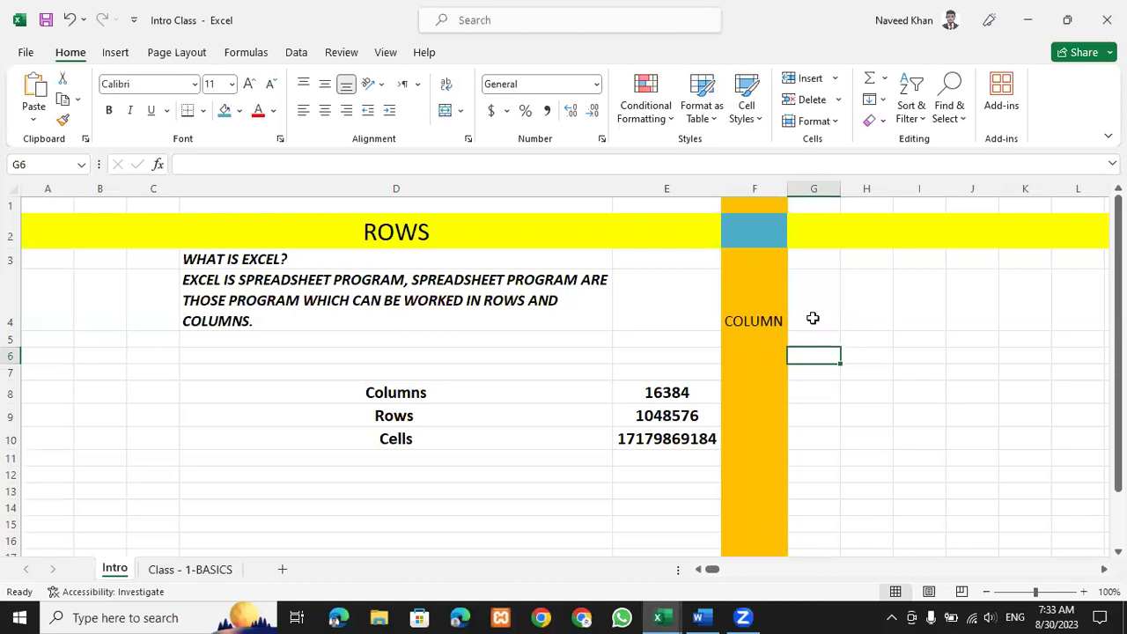
pyautogui.press('Up')
pyautogui.press('Up')
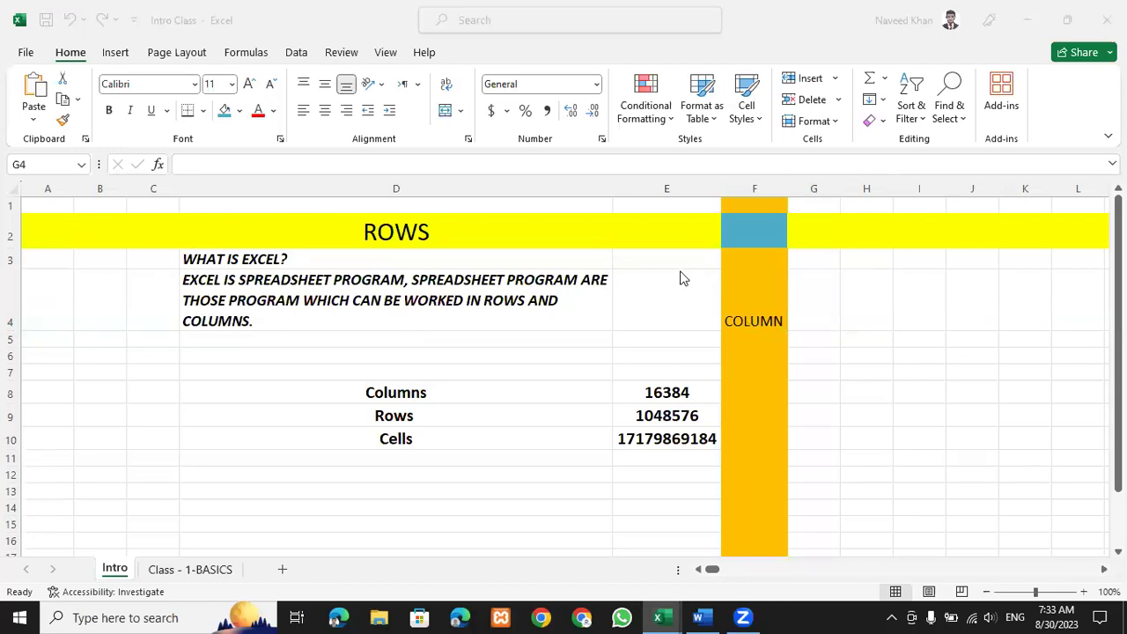
# Select F2, row 2, column F and rows 17 to 26, then clear the selection.
pyautogui.click(773, 229)
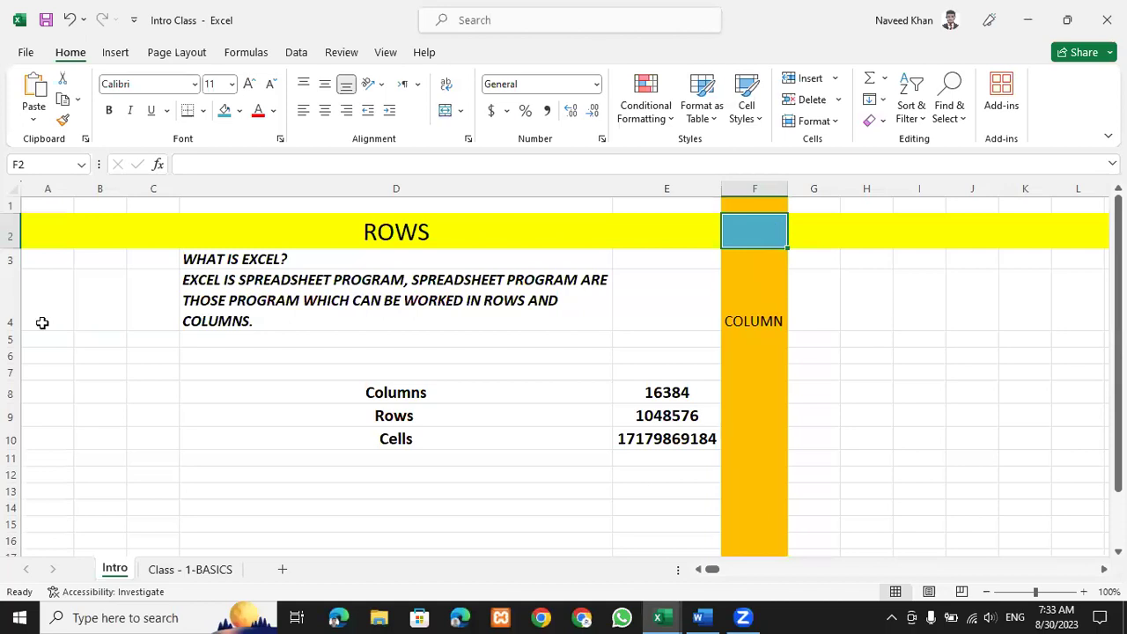
pyautogui.click(10, 234)
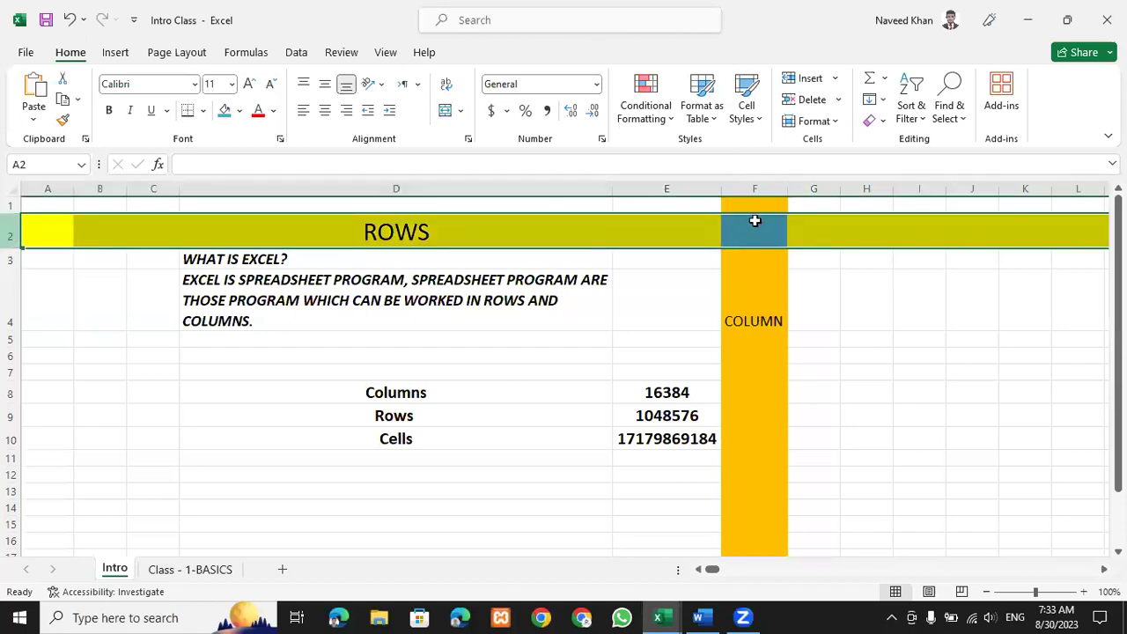
pyautogui.click(761, 191)
pyautogui.scroll(-3, 335, 481)
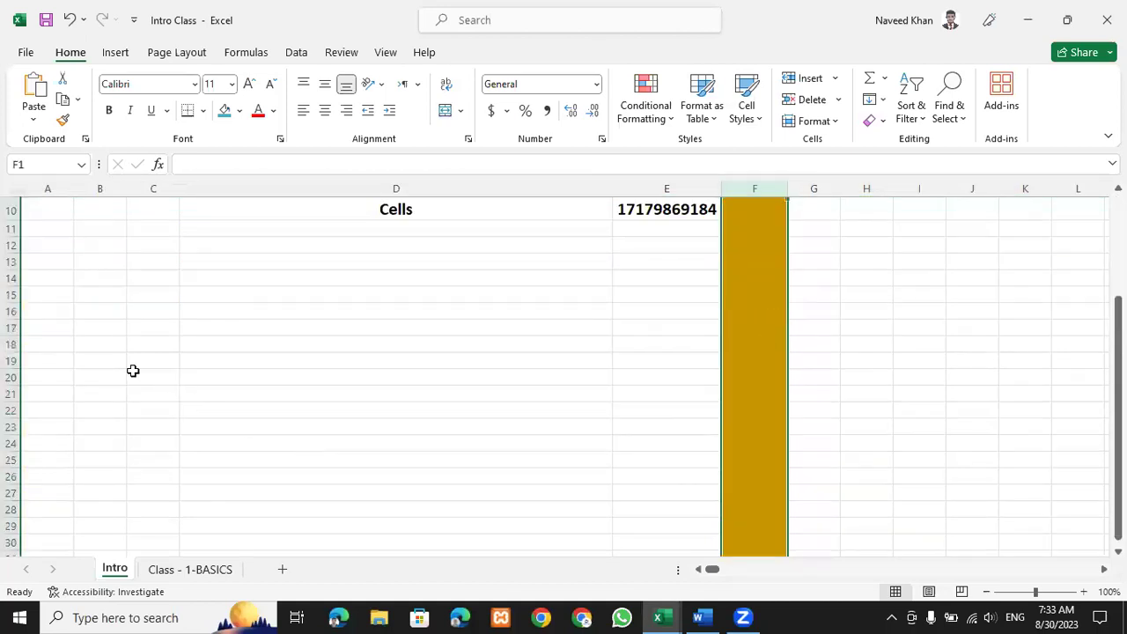
pyautogui.click(11, 326)
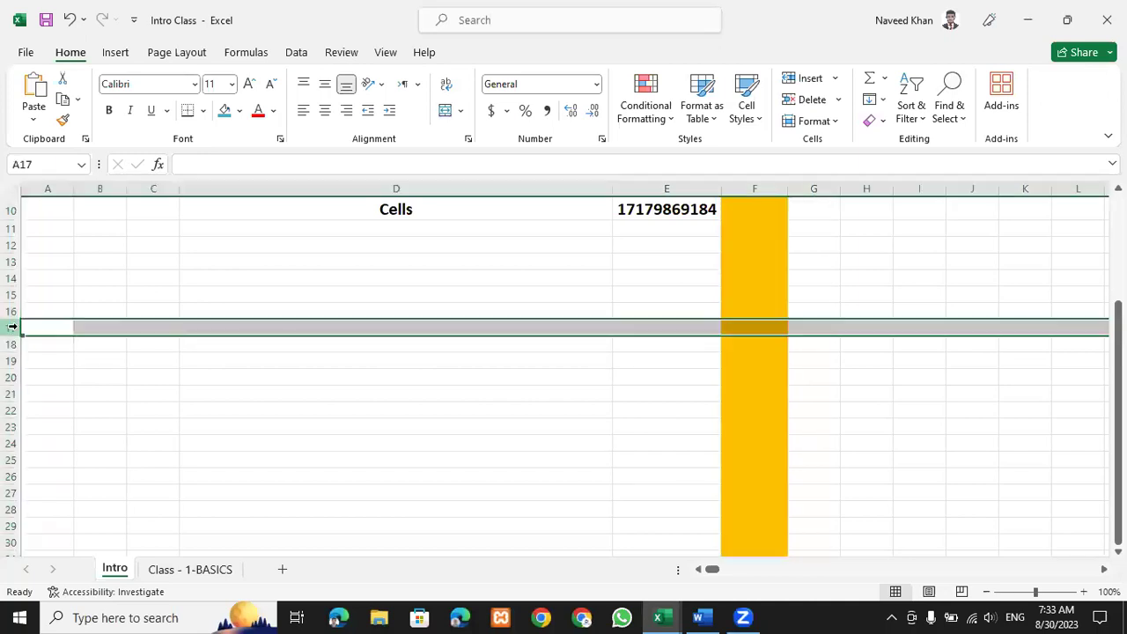
pyautogui.keyDown('shift'); pyautogui.click(248, 476); pyautogui.keyUp('shift')
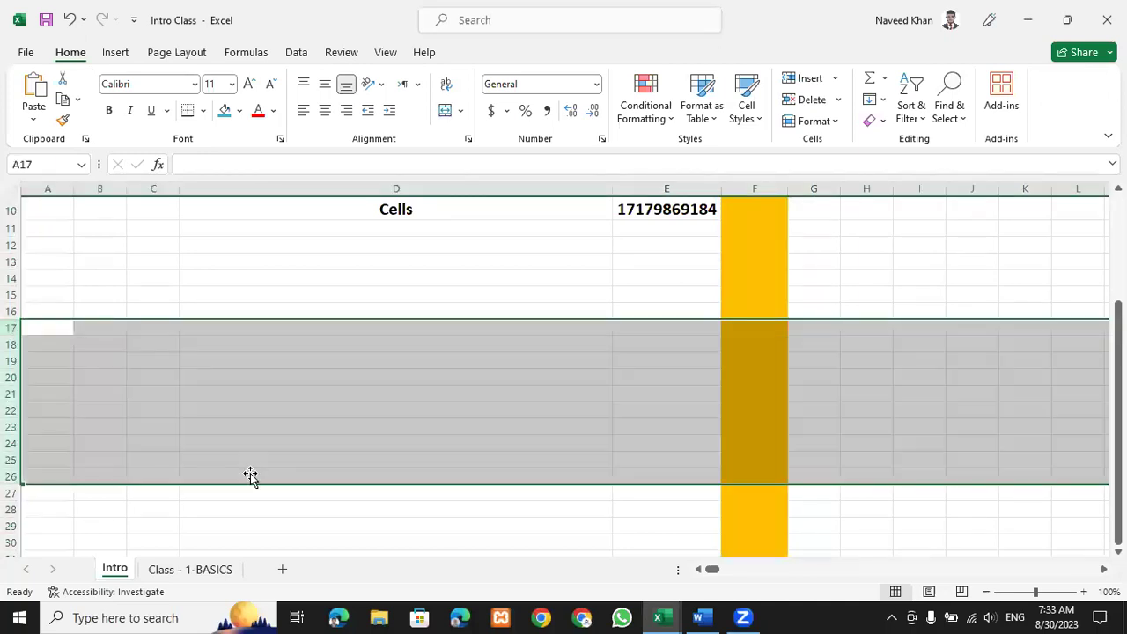
pyautogui.scroll(3, 269, 478)
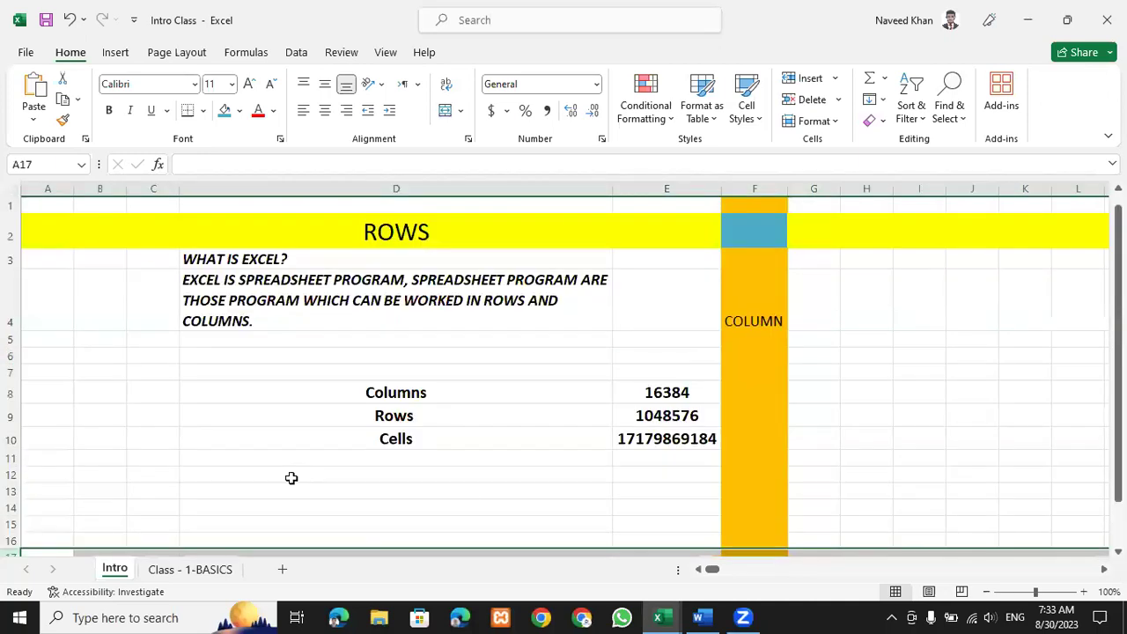
pyautogui.click(814, 456)
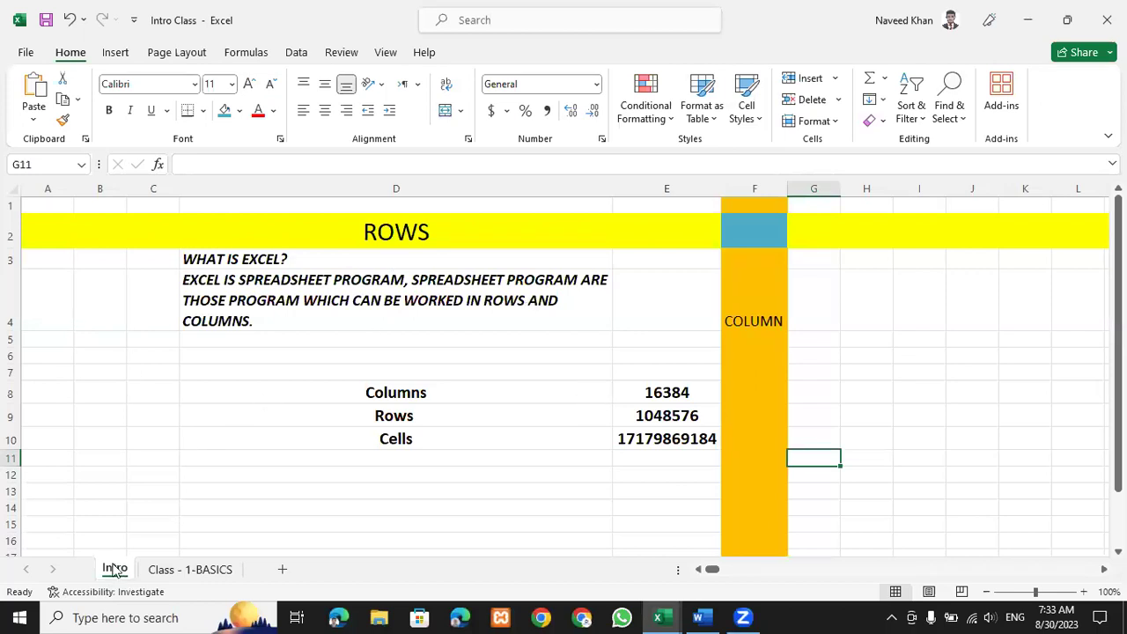
# Add a new blank Sheet1 after Class - 1-BASICS and return to the Intro sheet.
pyautogui.click(190, 570)
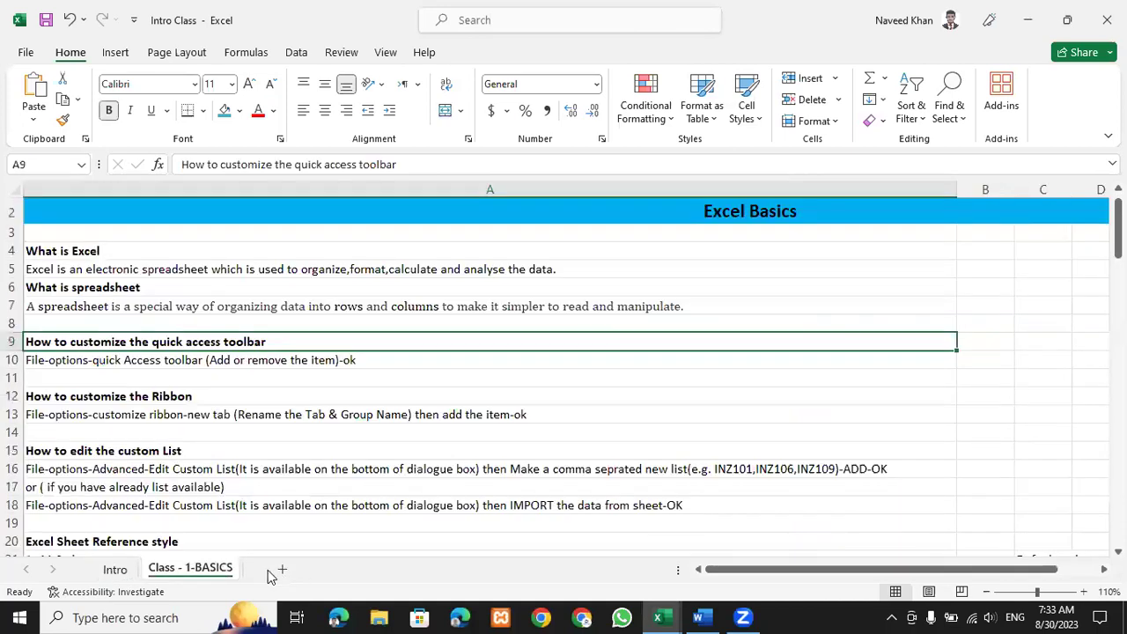
pyautogui.click(282, 571)
pyautogui.click(115, 570)
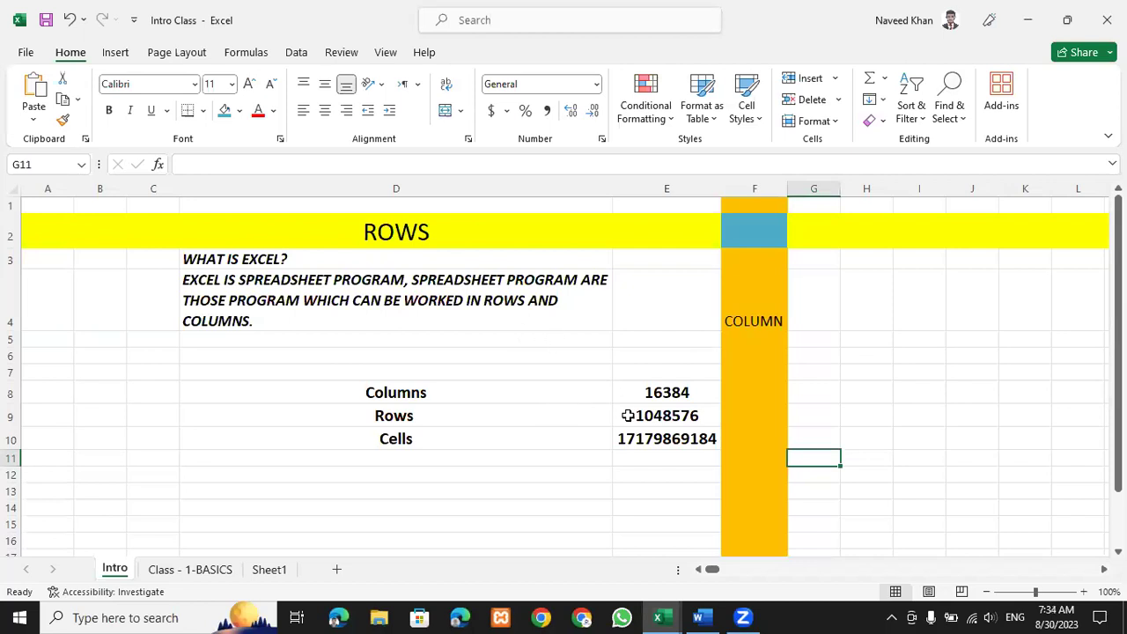
pyautogui.click(691, 393)
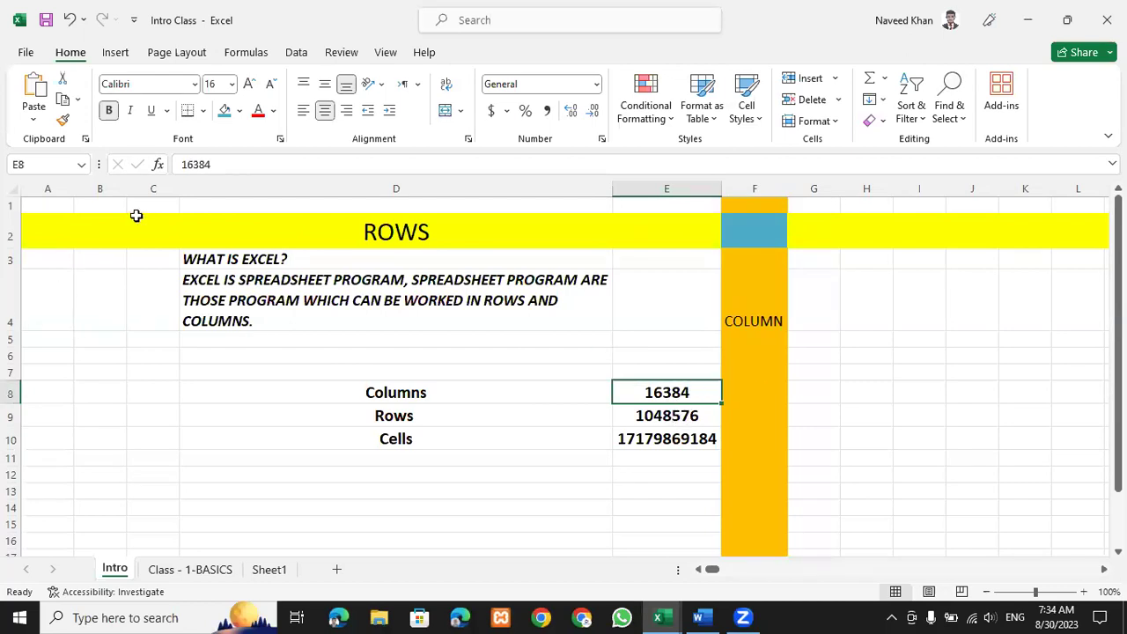
pyautogui.click(156, 191)
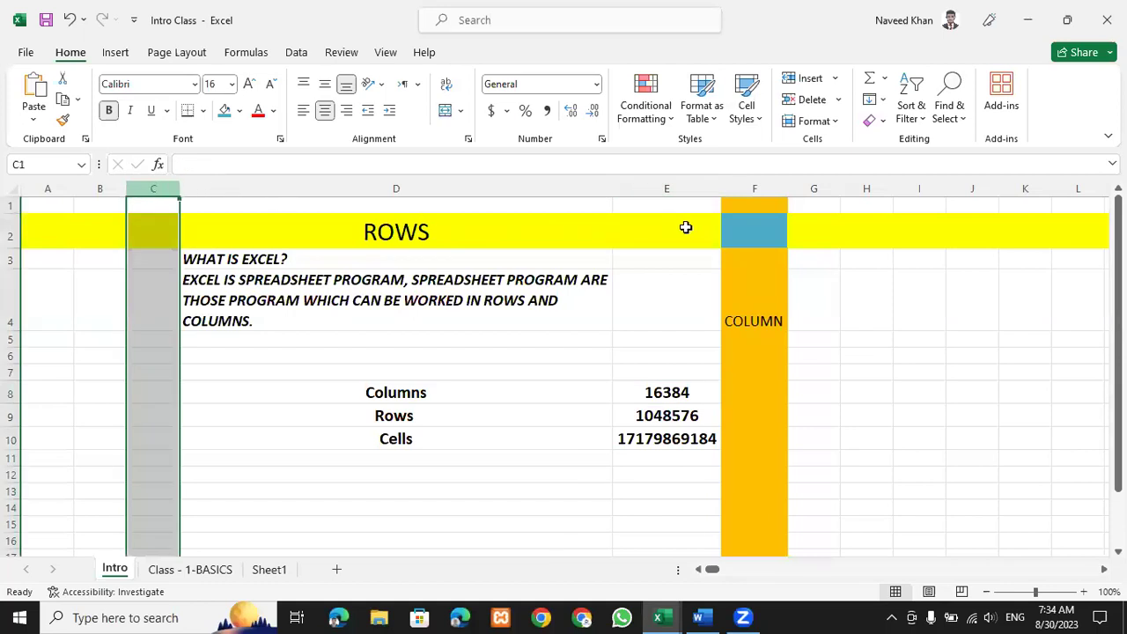
pyautogui.click(665, 187)
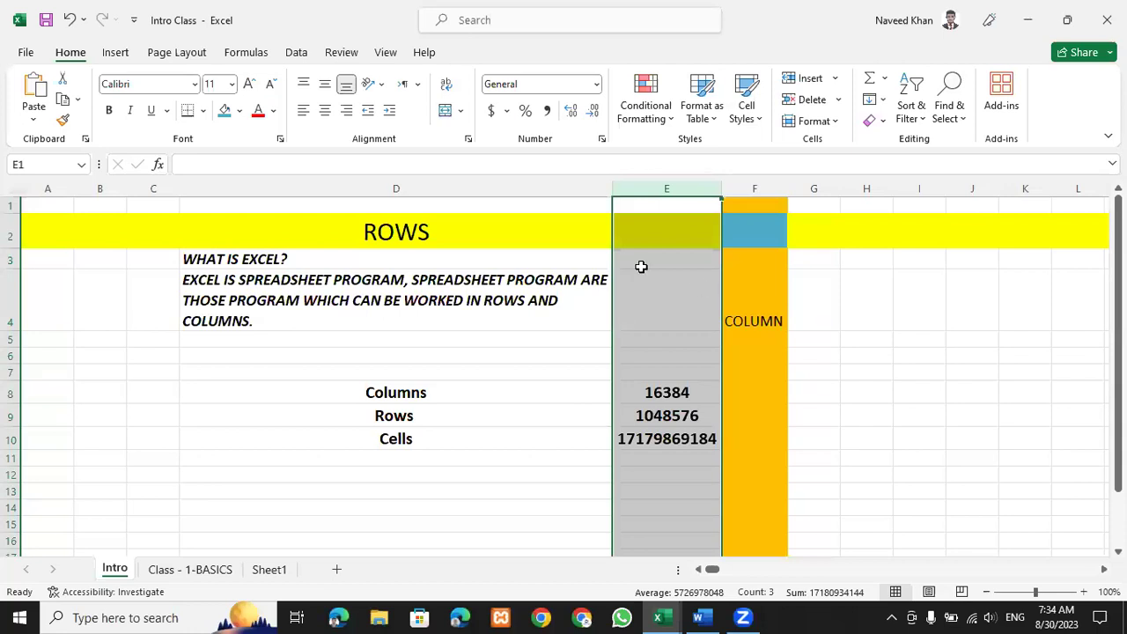
pyautogui.click(696, 415)
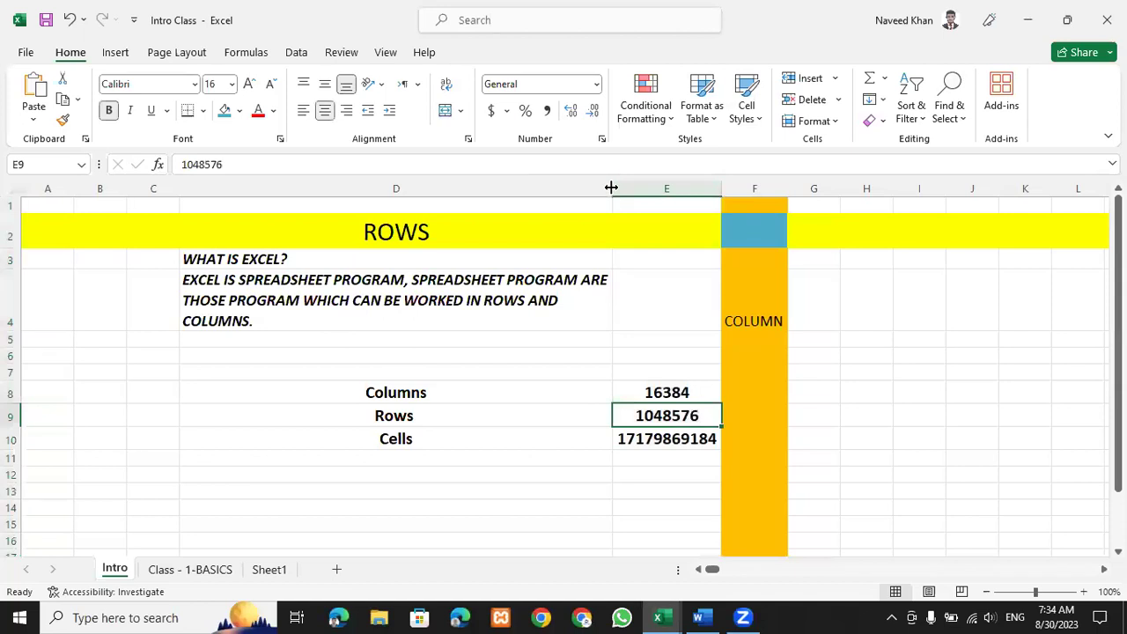
pyautogui.click(666, 188)
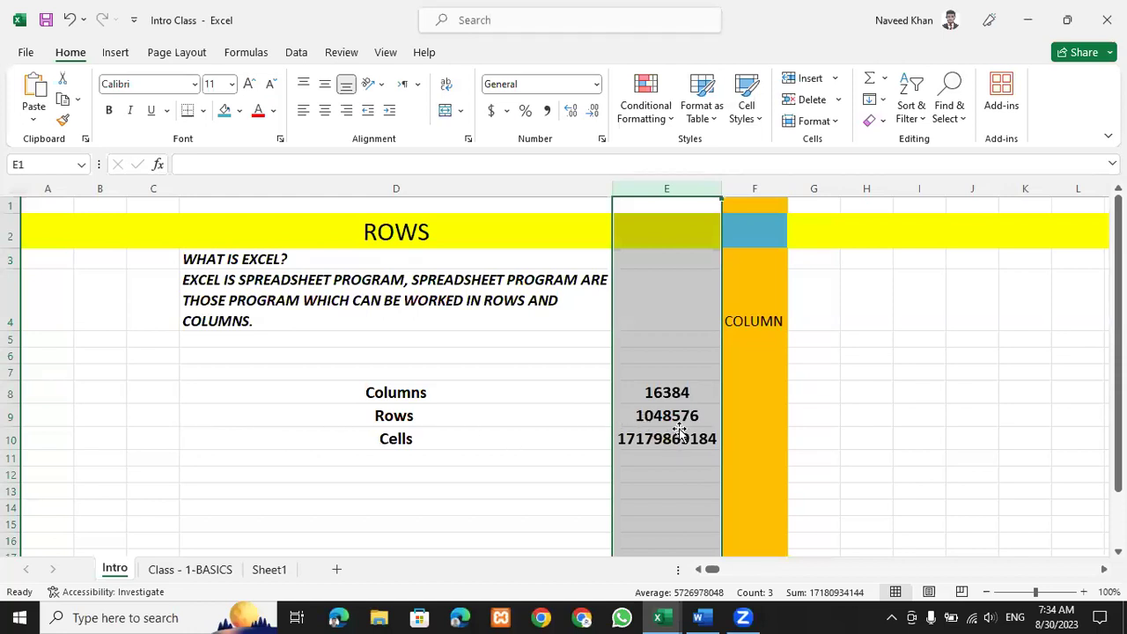
pyautogui.click(651, 421)
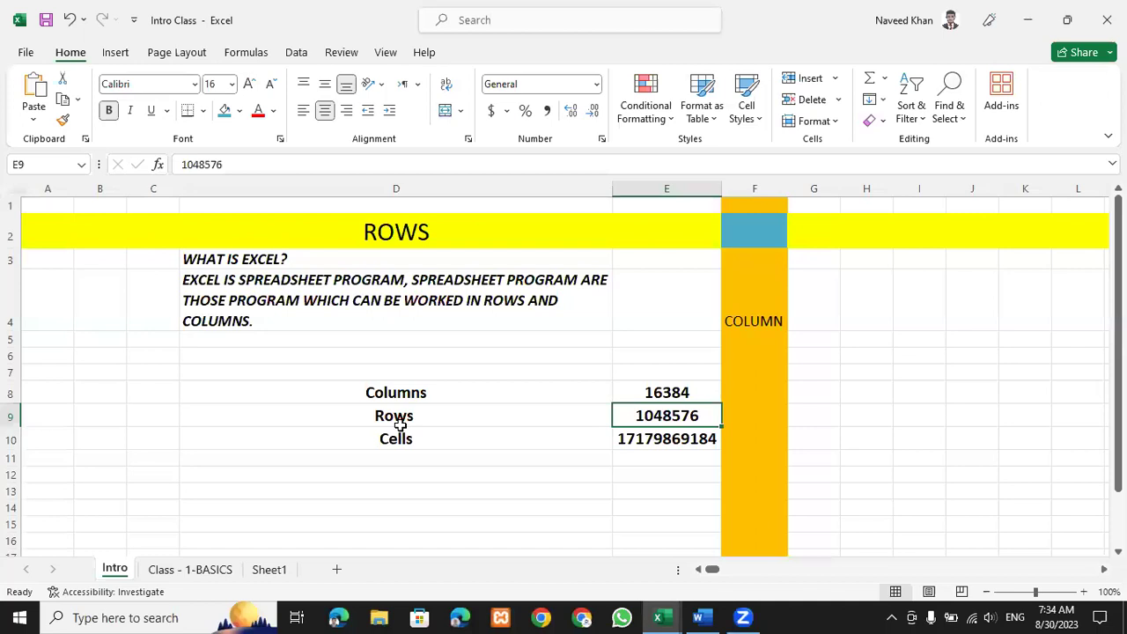
pyautogui.click(11, 414)
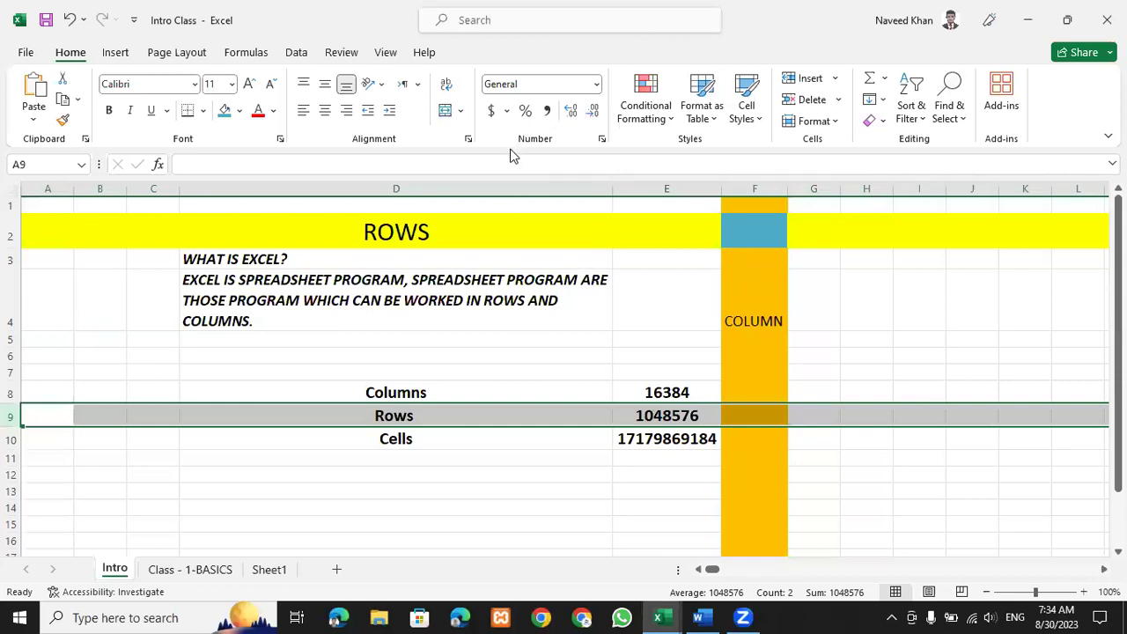
pyautogui.click(516, 470)
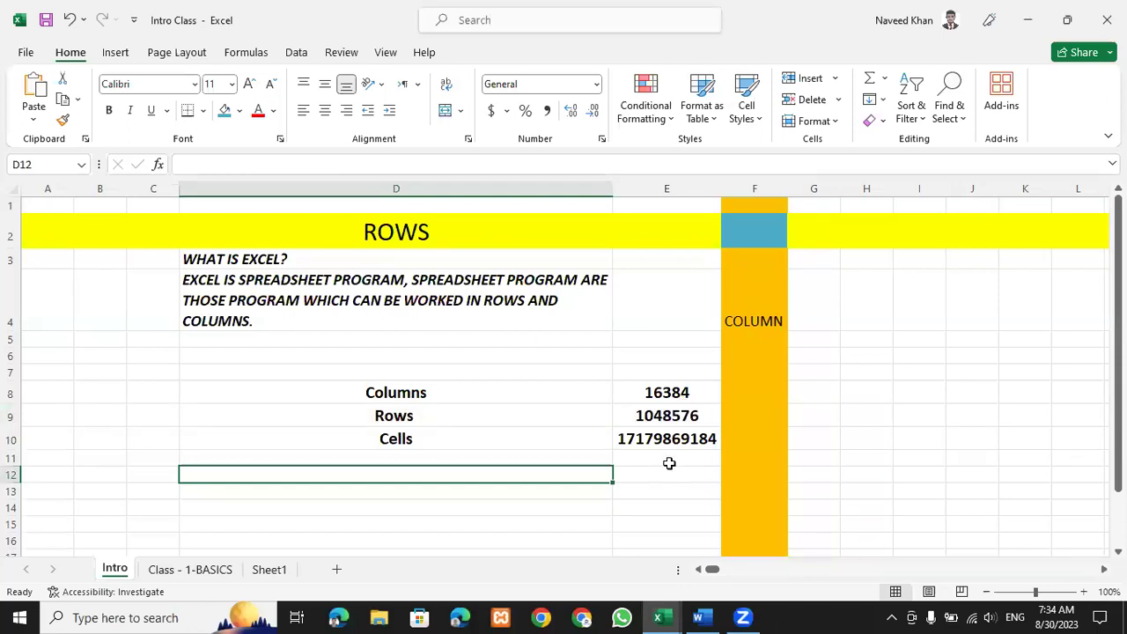
pyautogui.click(649, 440)
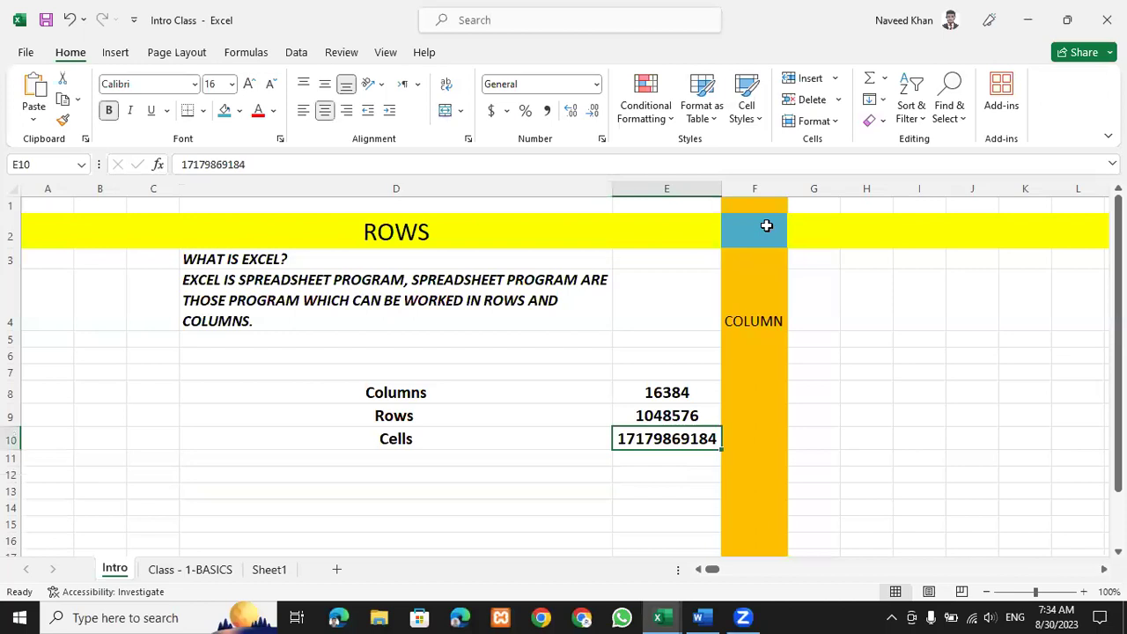
pyautogui.click(756, 247)
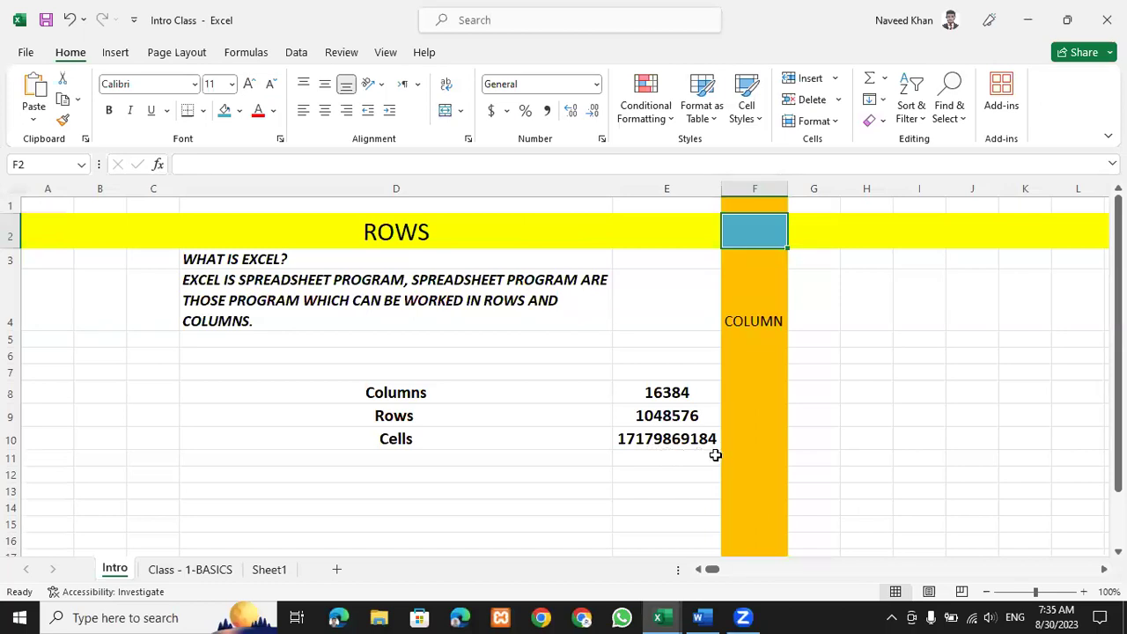
pyautogui.click(863, 407)
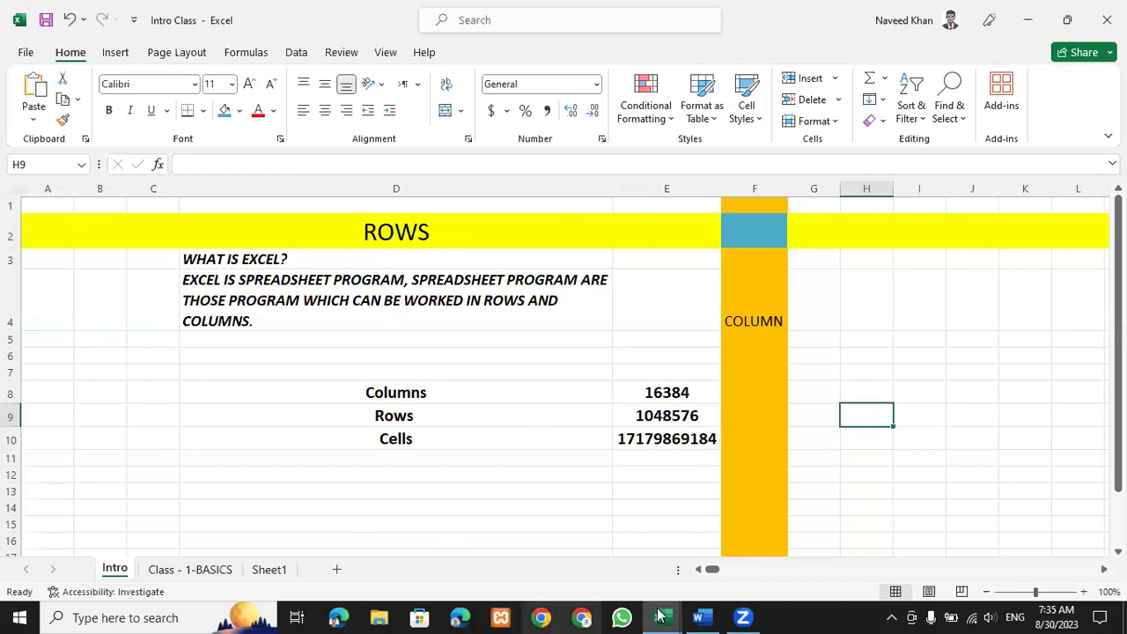
# Switch to the 01.SF workbook, scroll Sheet2 to the top and select the SUM–MINIMUM headings.
pyautogui.moveTo(662, 616)
pyautogui.click(710, 556)
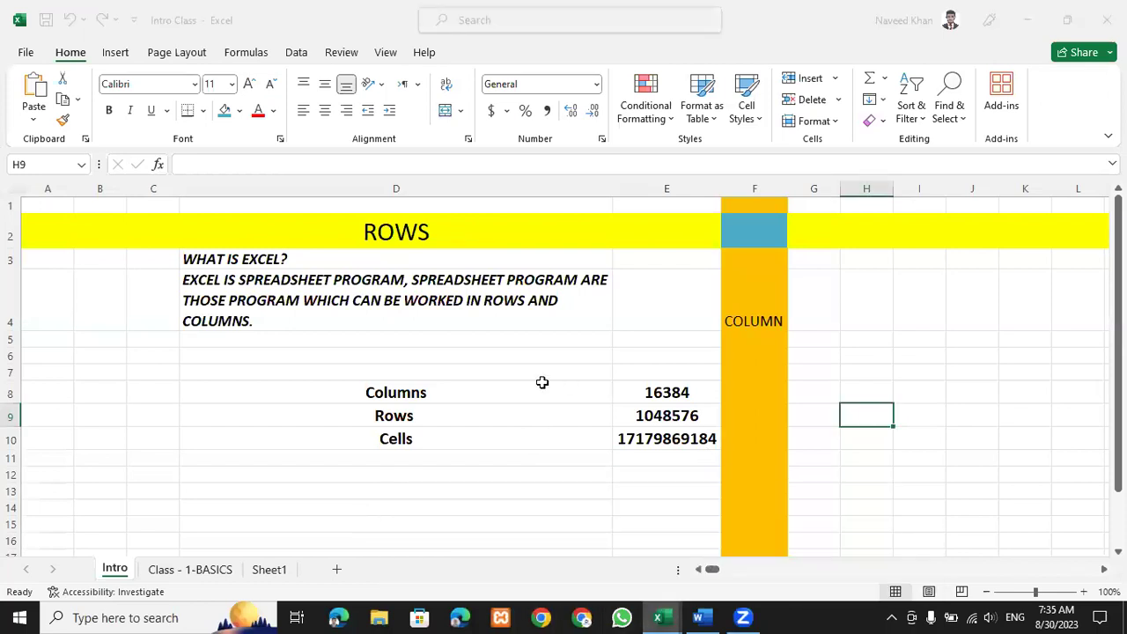
pyautogui.scroll(10, 514, 382)
pyautogui.scroll(20, 514, 382)
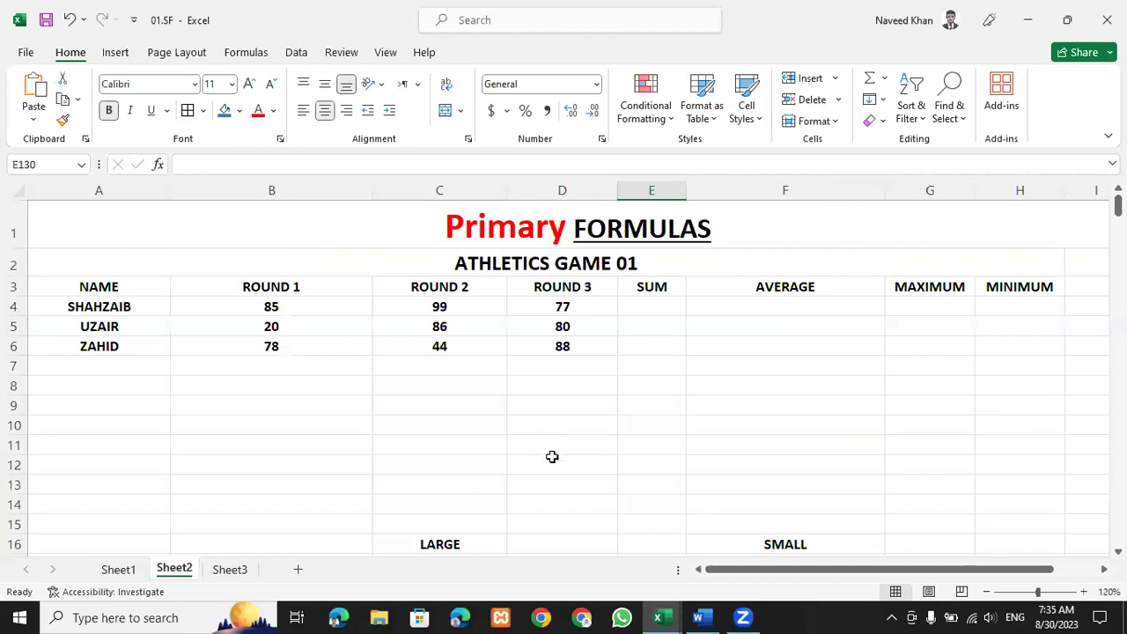
pyautogui.click(590, 414)
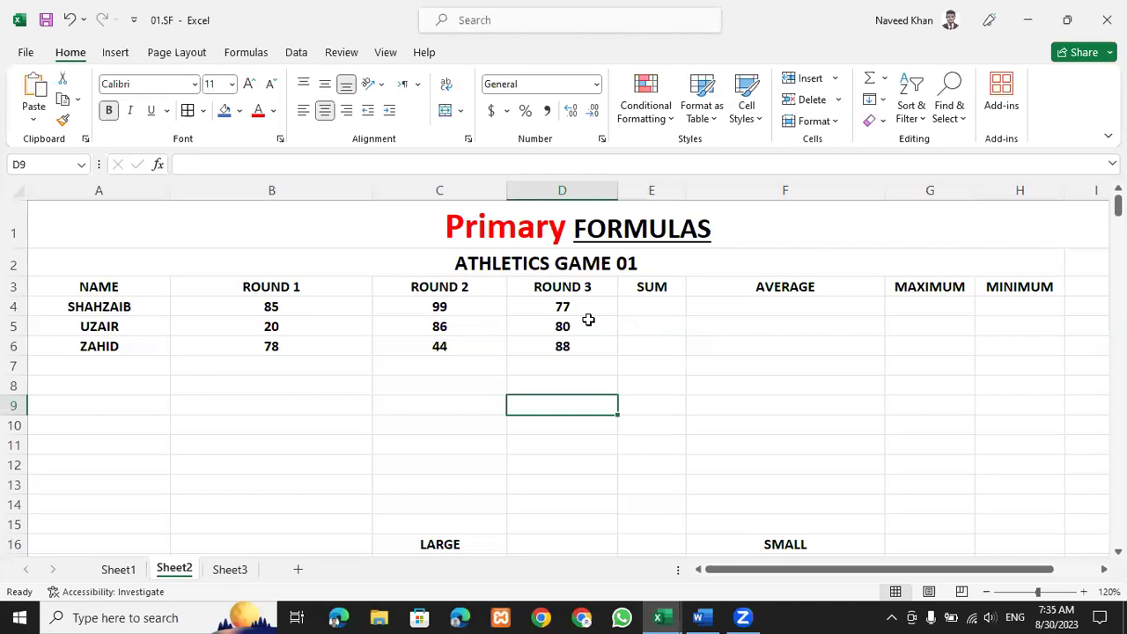
pyautogui.moveTo(650, 287); pyautogui.dragTo(1020, 287)
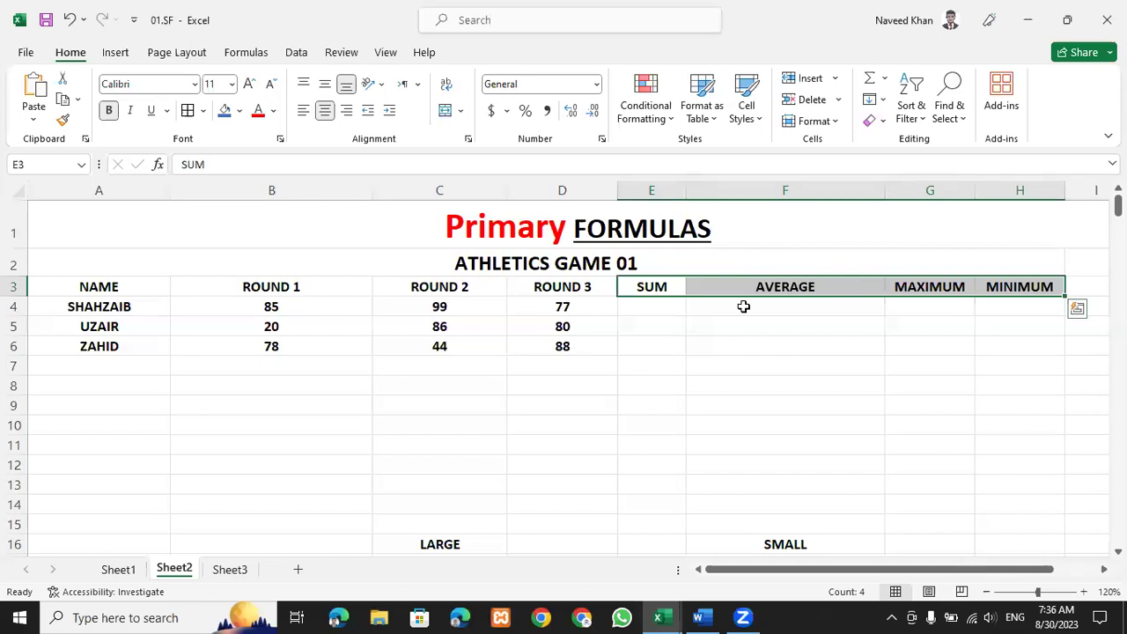
pyautogui.click(739, 346)
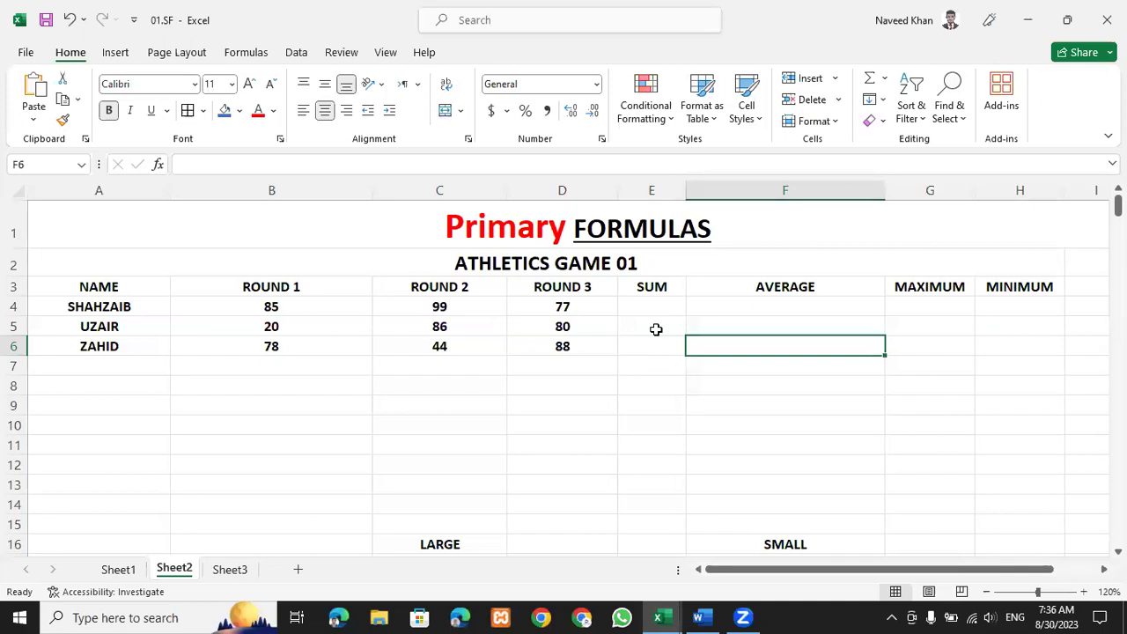
pyautogui.click(636, 410)
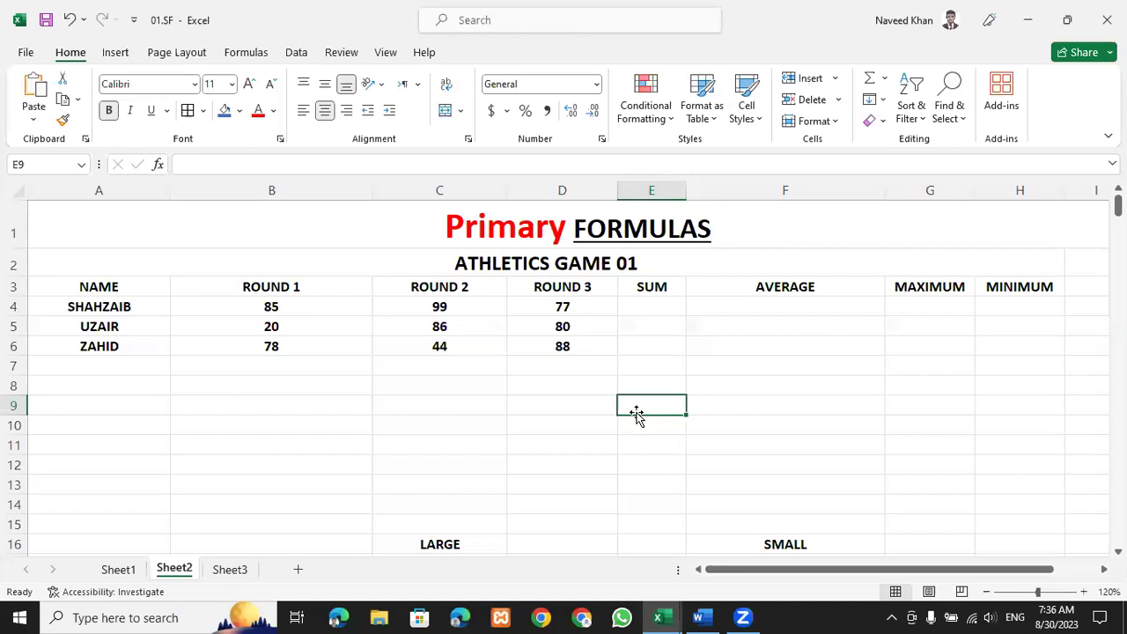
# Start an entry in D8, erase it, and move down to row 12.
pyautogui.click(545, 390)
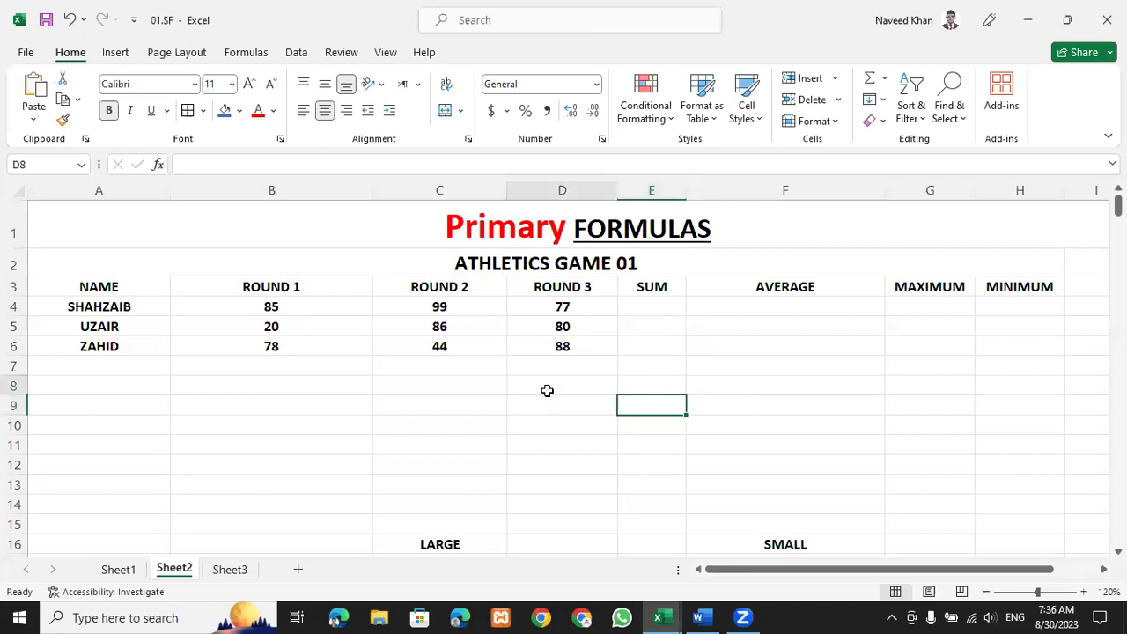
pyautogui.write('=')
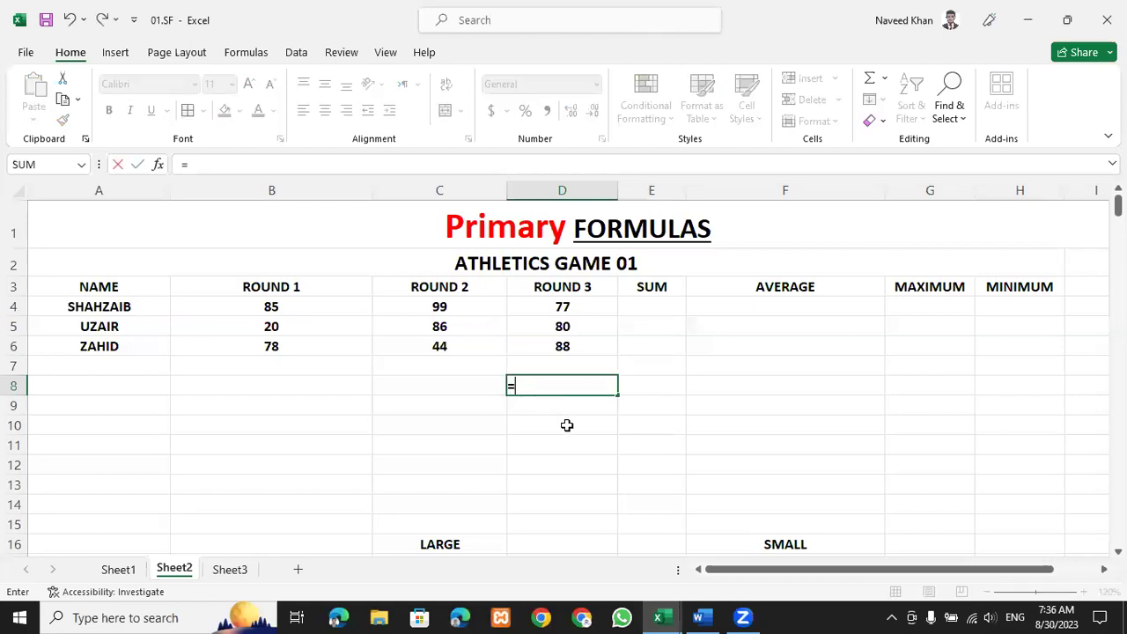
pyautogui.press('BackSpace')
pyautogui.press('Down')
pyautogui.press('Down')
pyautogui.press('Down')
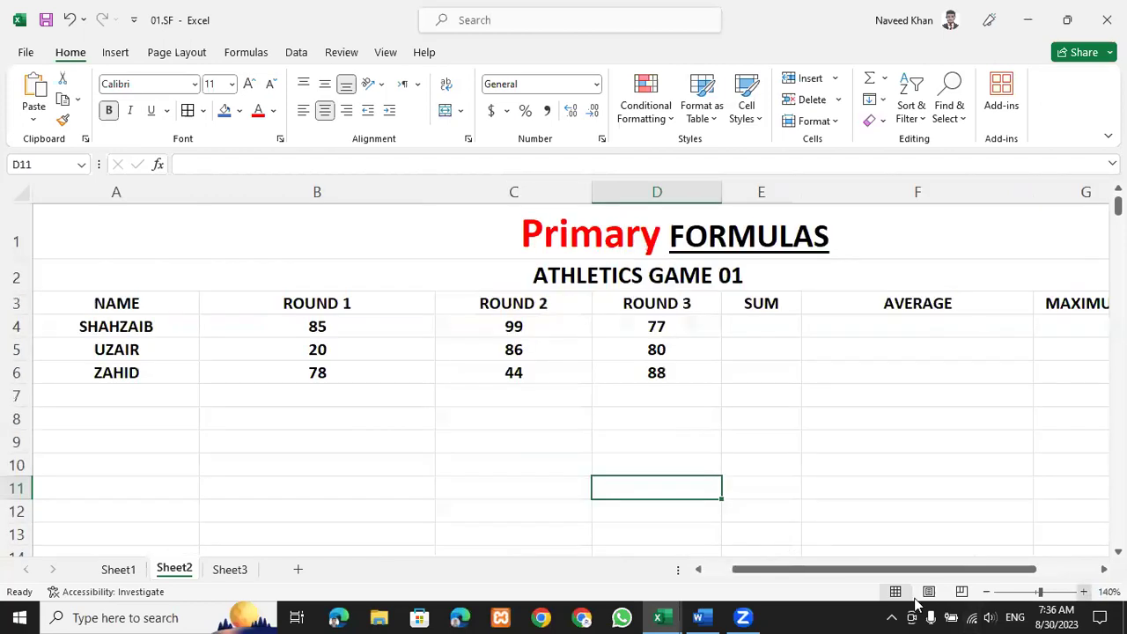
pyautogui.keyDown('ctrl'); pyautogui.scroll(2, 789, 556); pyautogui.keyUp('ctrl')
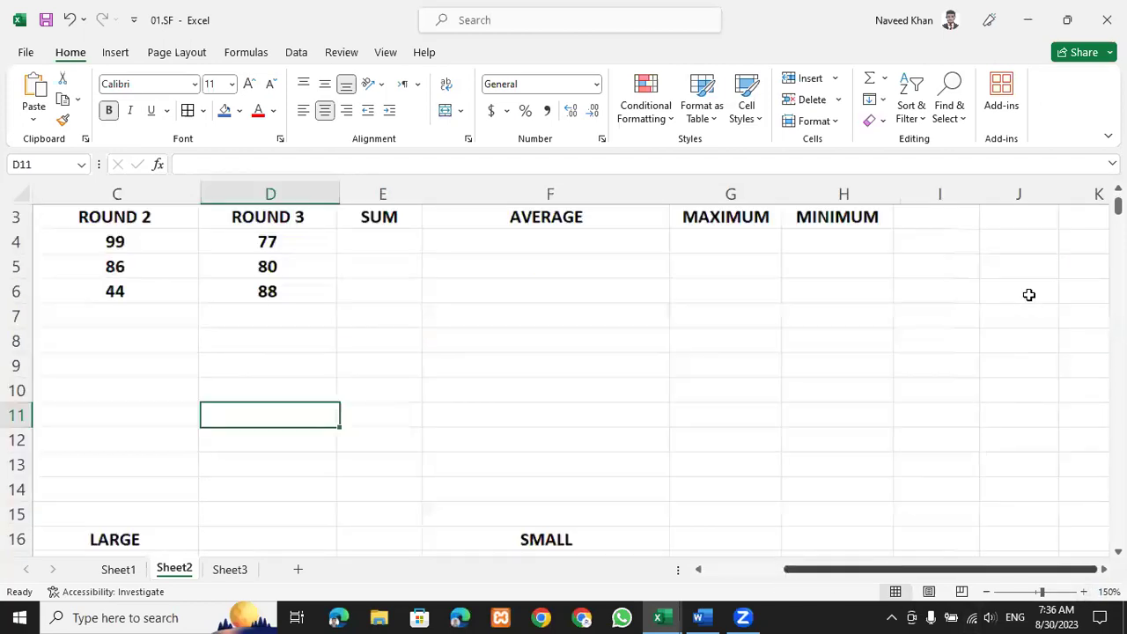
pyautogui.scroll(1, 742, 523)
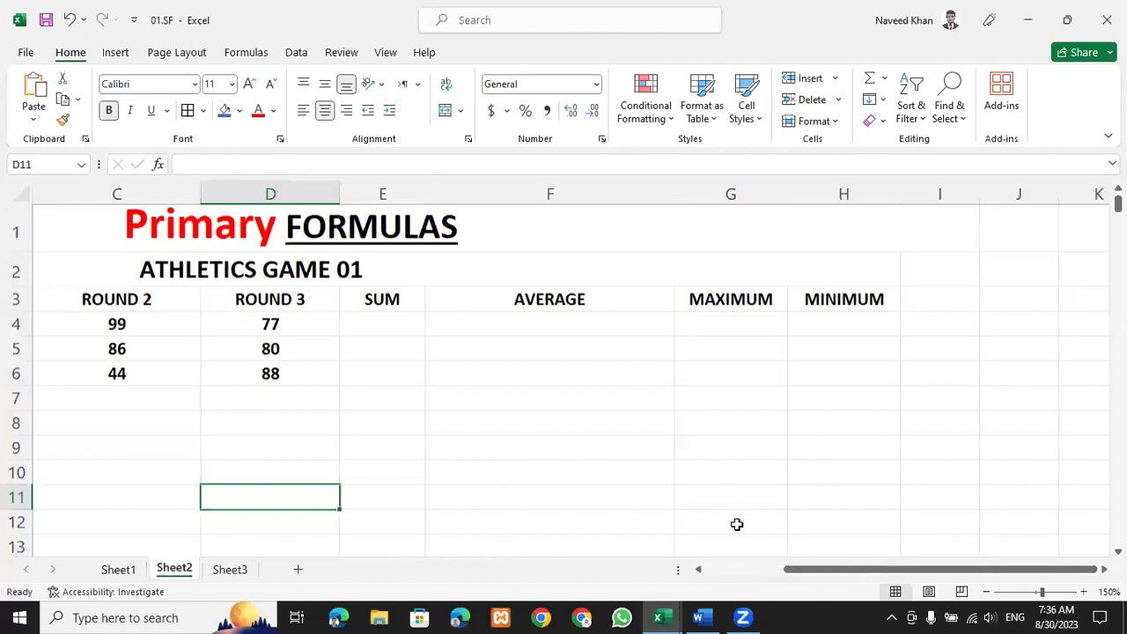
pyautogui.click(737, 524)
pyautogui.press('Home')
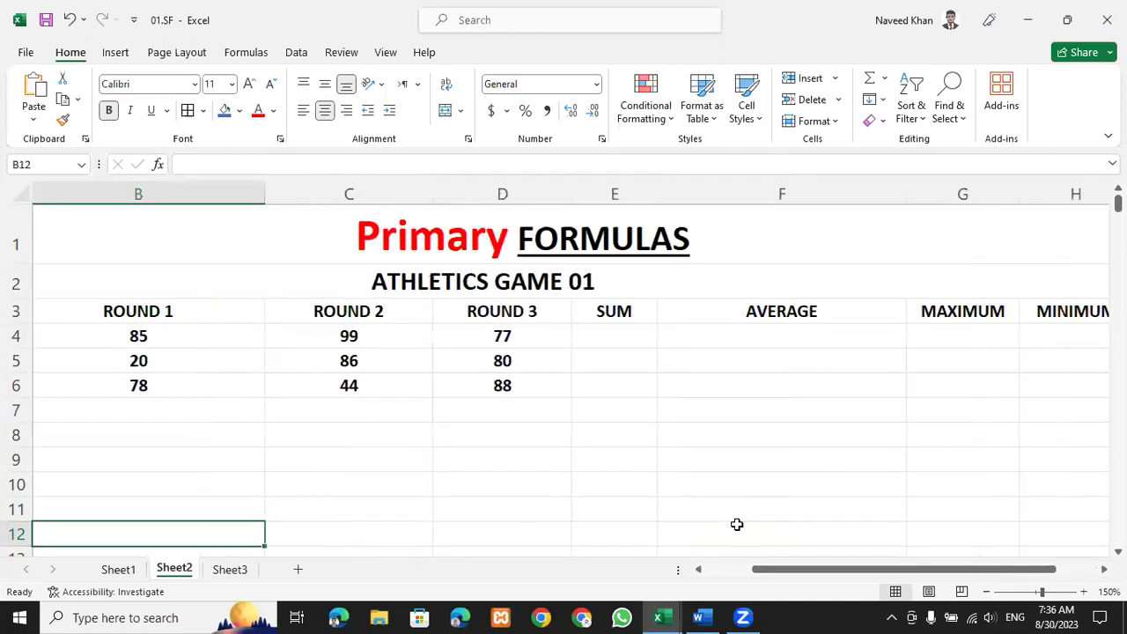
# Begin a formula in E4, discard it, and jump back to cell A1.
pyautogui.click(621, 336)
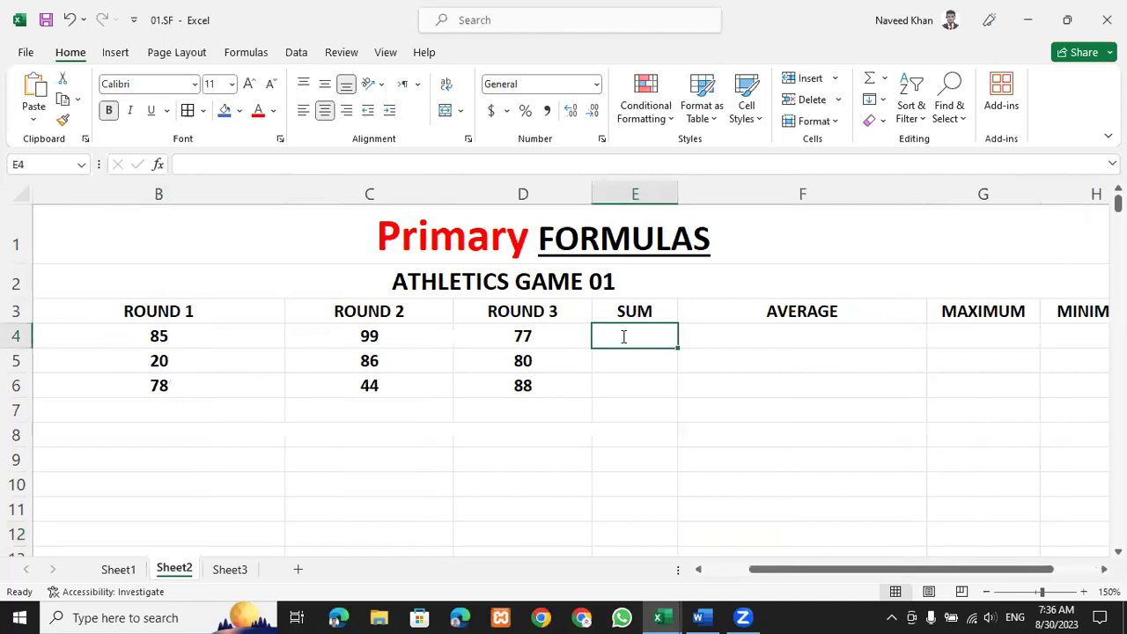
pyautogui.write('=')
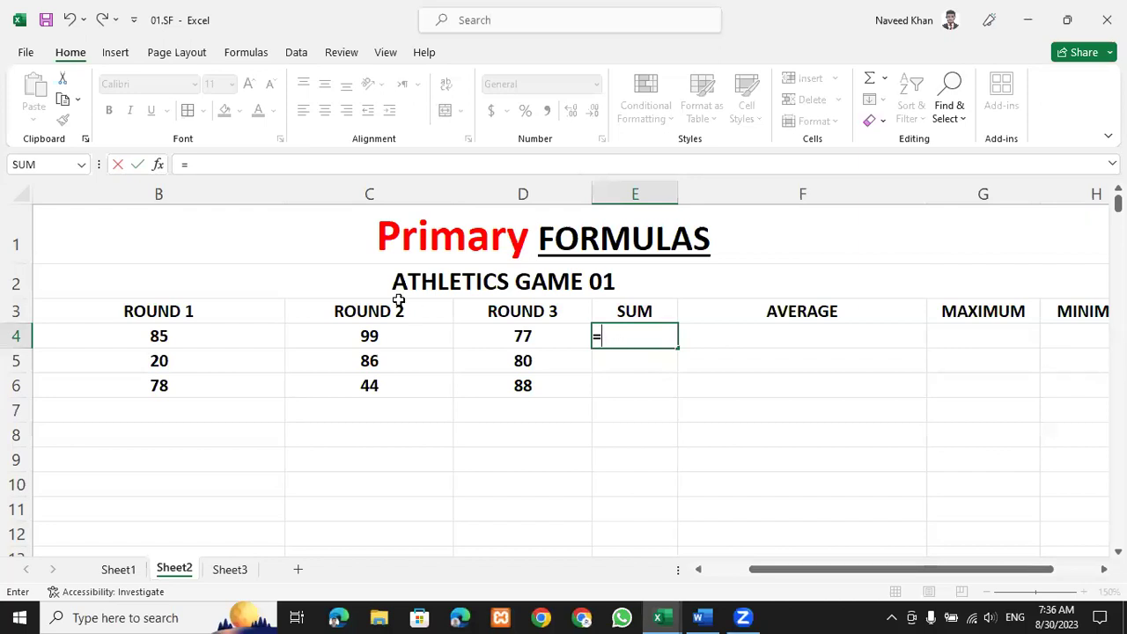
pyautogui.press('Escape')
pyautogui.press('Up')
pyautogui.press('Left')
pyautogui.press('Left')
pyautogui.hotkey('ctrl', 'Home')
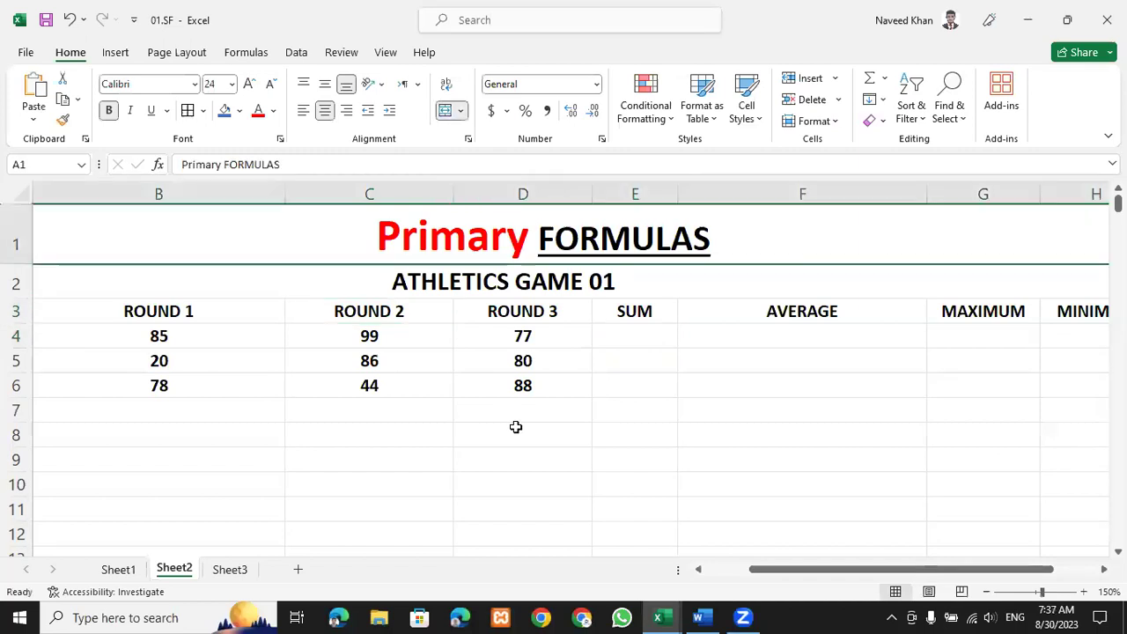
# Enter the label SUM in cell D8, then reselect it and start clearing it.
pyautogui.click(516, 427)
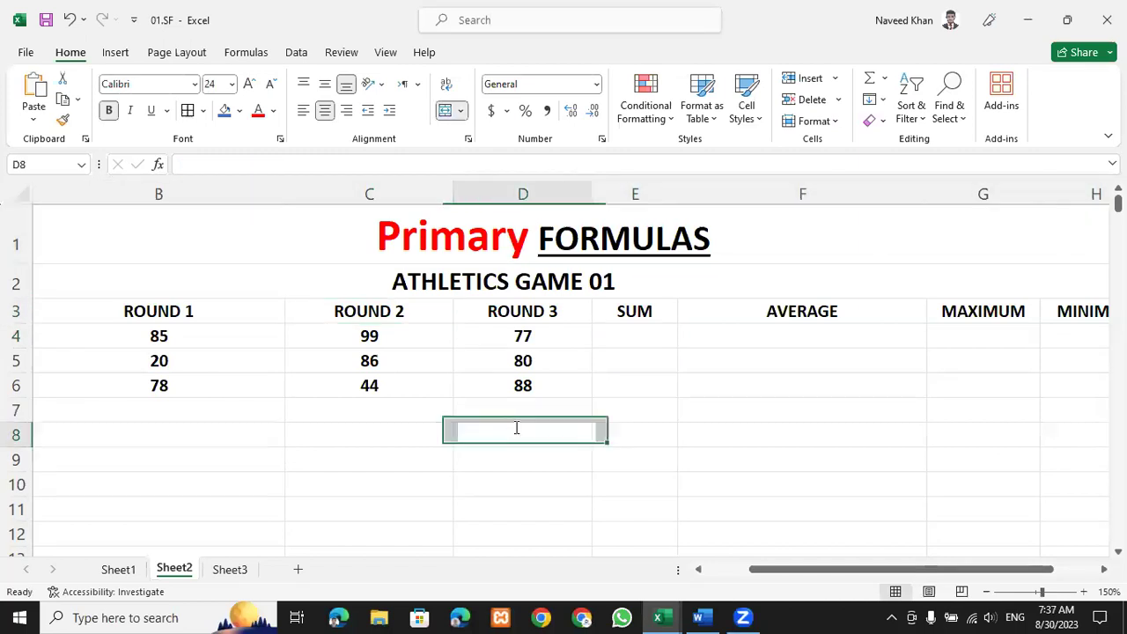
pyautogui.write('SU')
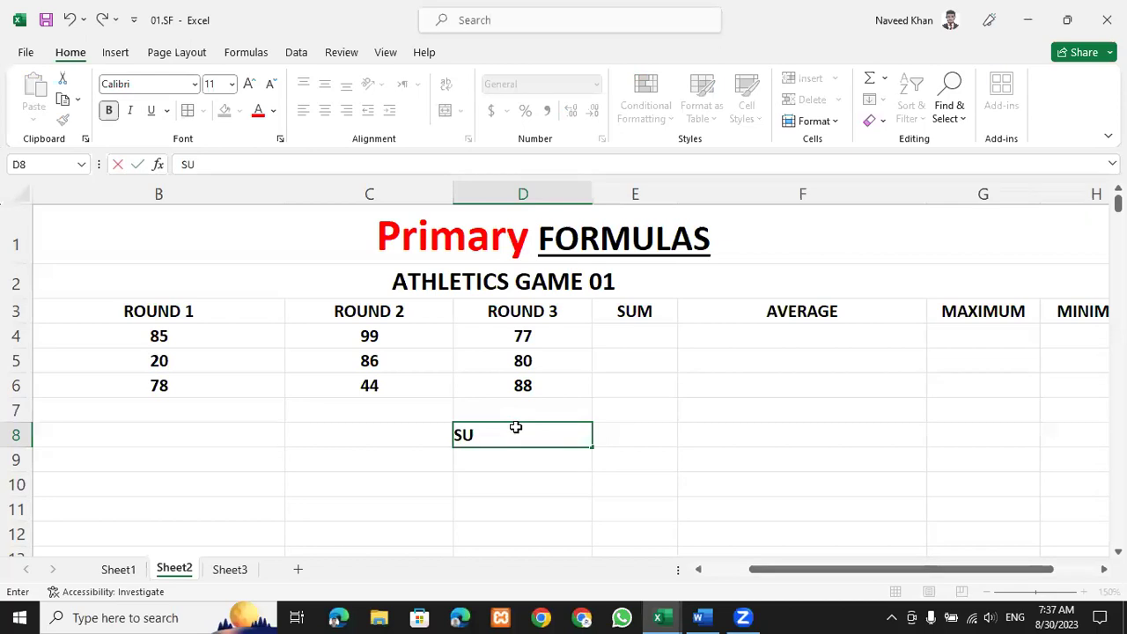
pyautogui.write('M')
pyautogui.press('Return')
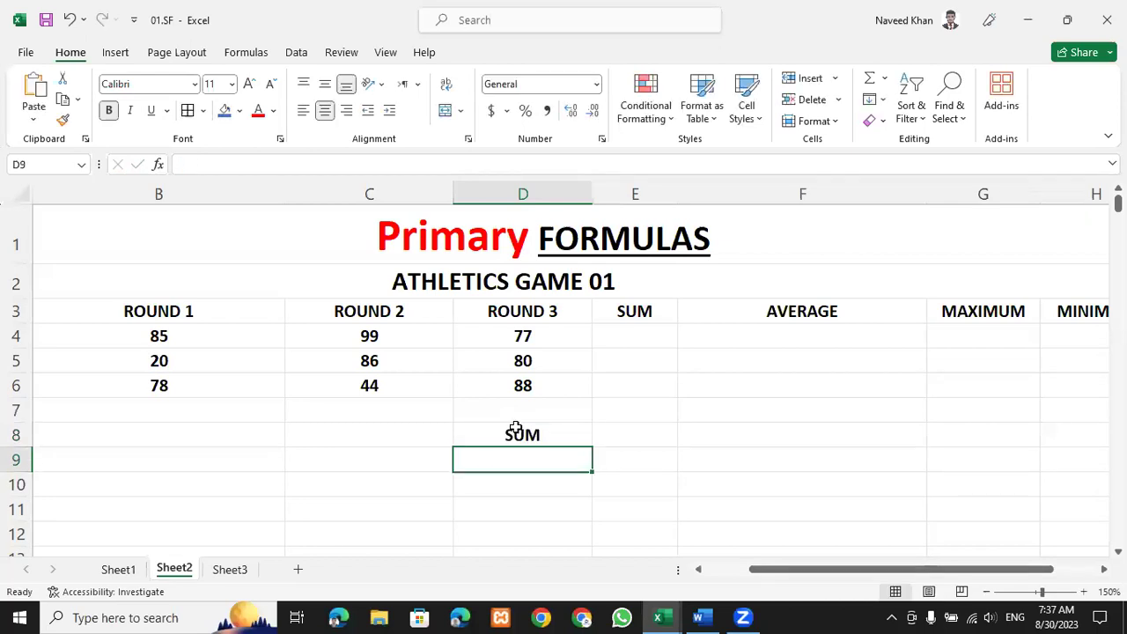
pyautogui.click(516, 428)
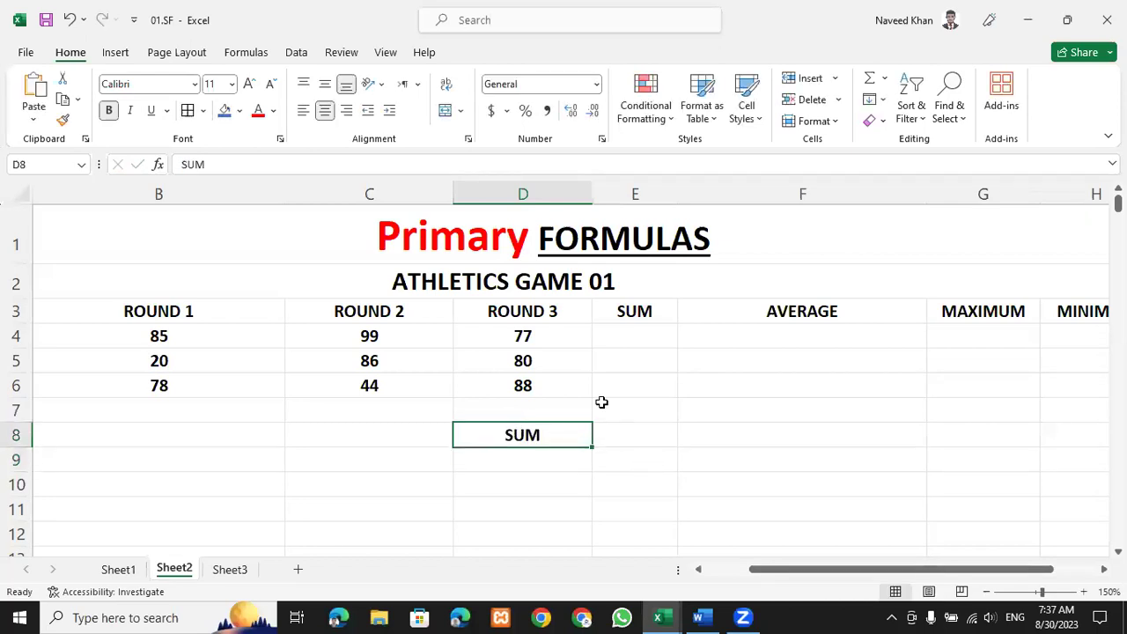
pyautogui.press('BackSpace')
# Leave D8 blank and begin a =SUM formula in E4 with the Round 1 score B4.
pyautogui.click(629, 401)
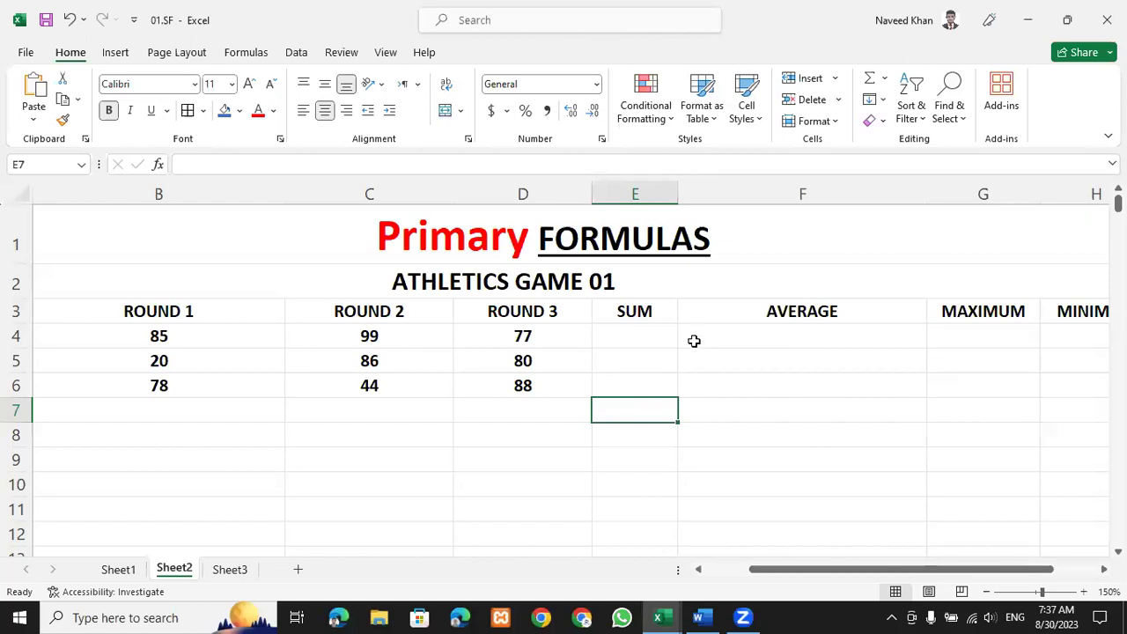
pyautogui.click(648, 332)
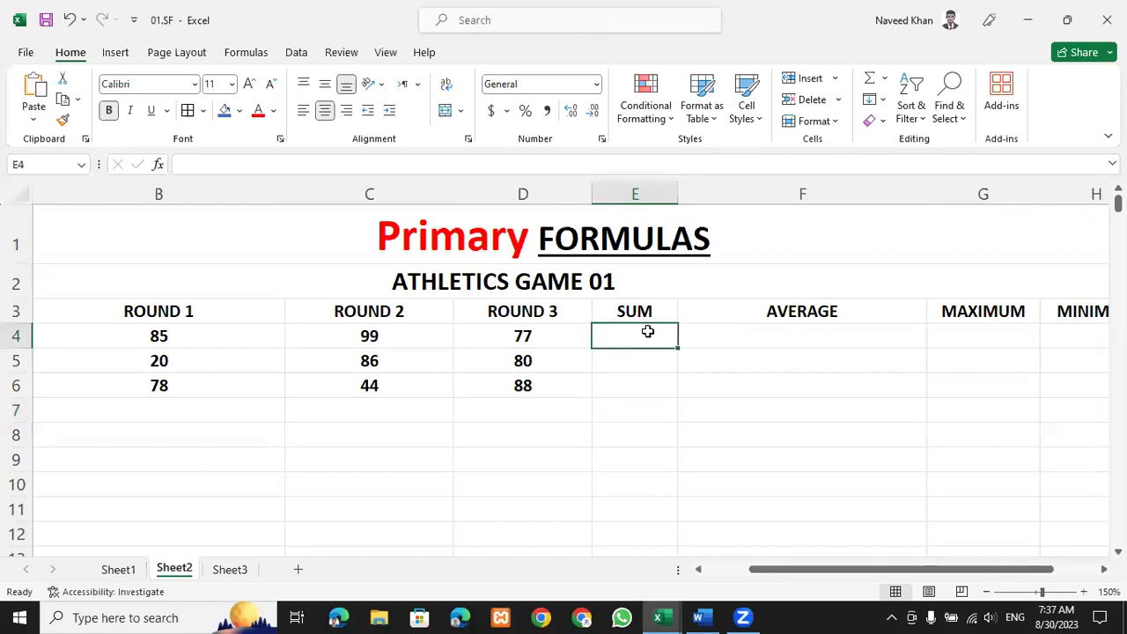
pyautogui.write('=')
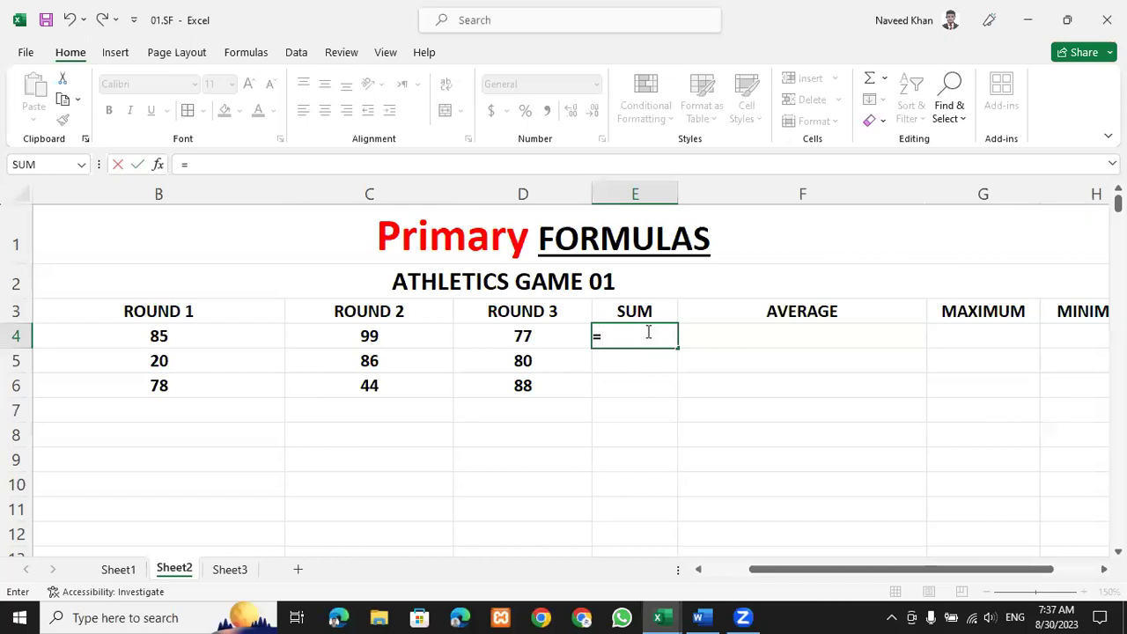
pyautogui.write('SUM(')
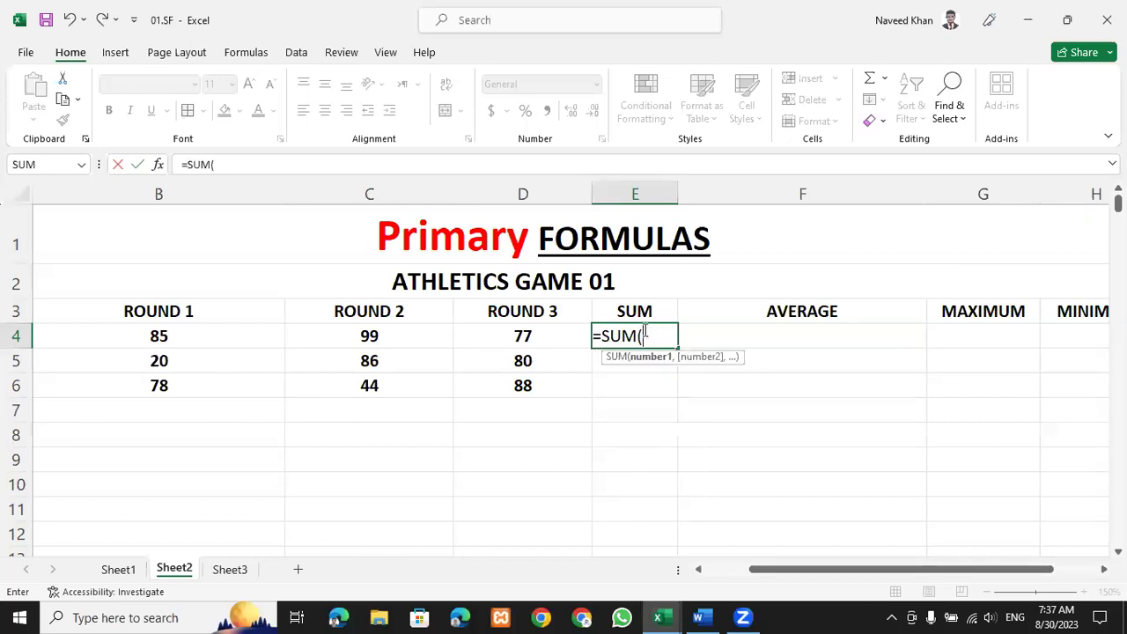
pyautogui.press('BackSpace')
pyautogui.press('BackSpace')
pyautogui.press('BackSpace')
pyautogui.press('BackSpace')
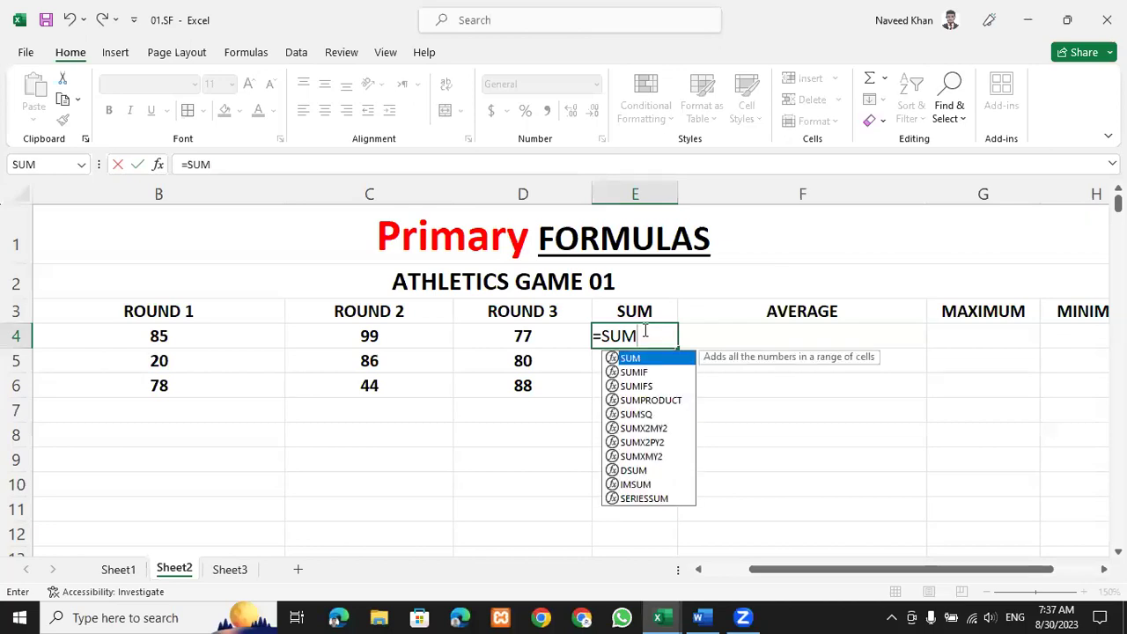
pyautogui.write('SUM(')
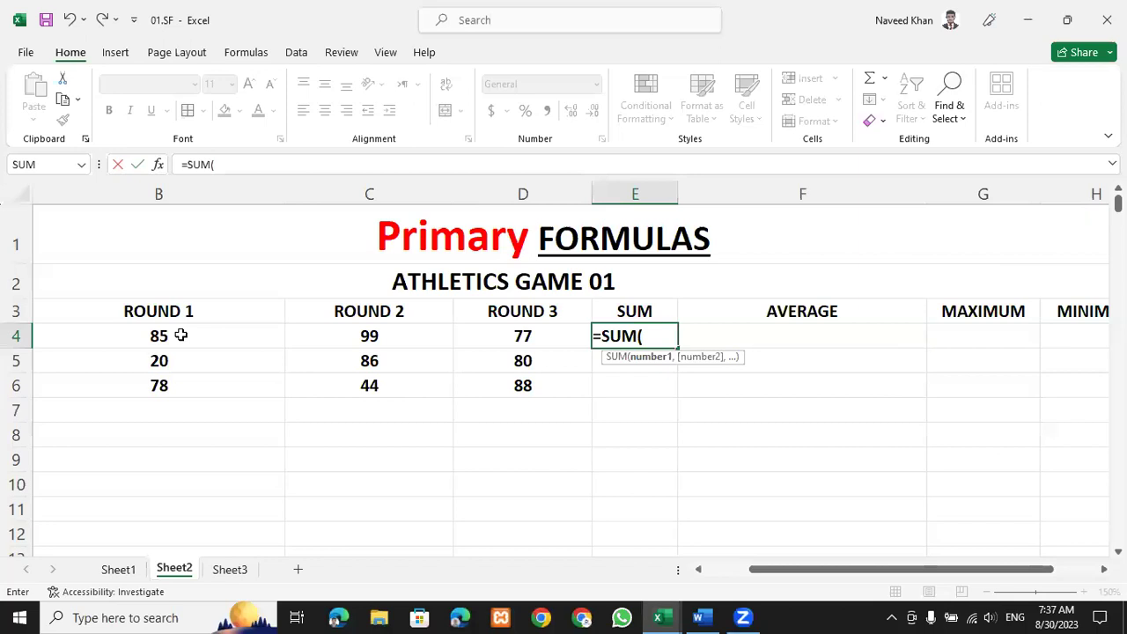
pyautogui.click(183, 335)
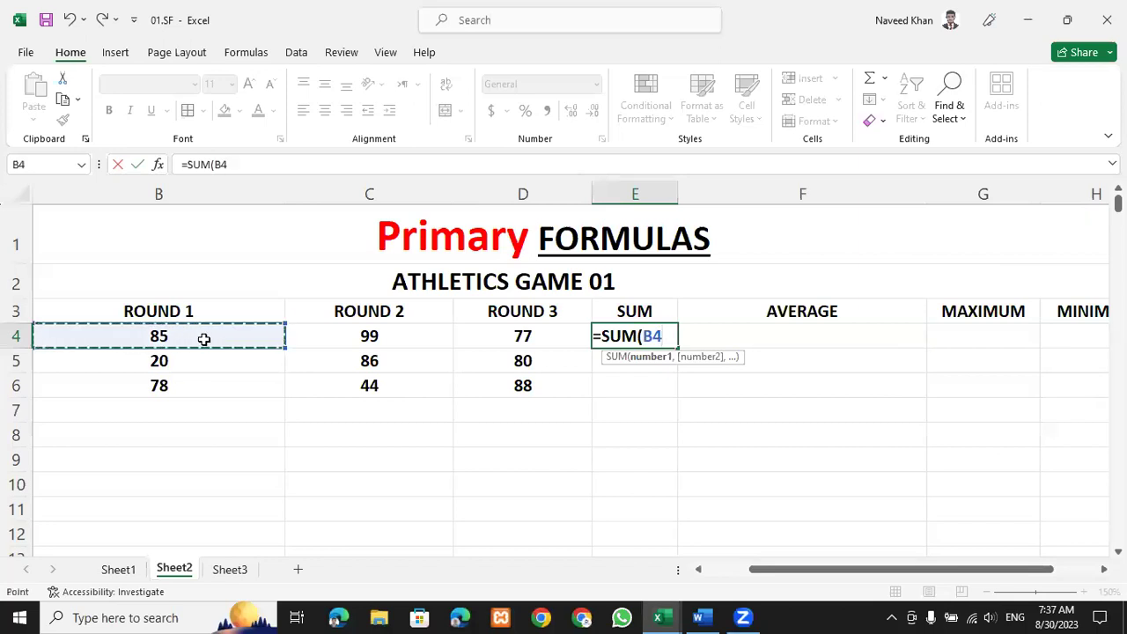
# Complete =SUM(B4:D4) in E4 to total 261, and left-align the result.
pyautogui.keyDown('shift'); pyautogui.click(379, 340); pyautogui.keyUp('shift')
pyautogui.moveTo(164, 335); pyautogui.dragTo(509, 338)
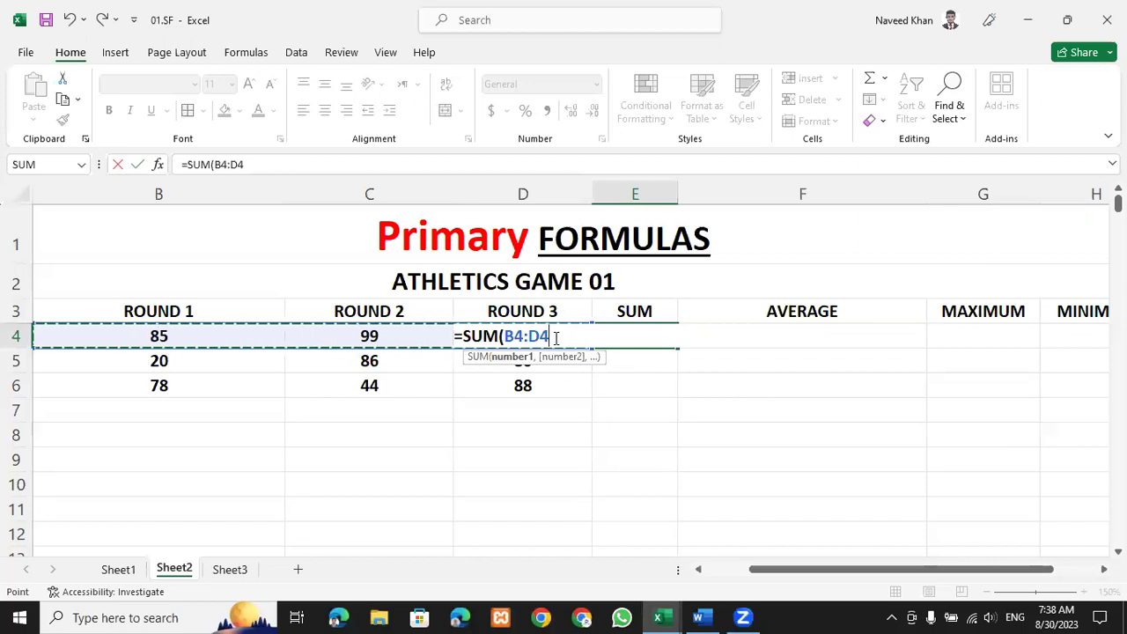
pyautogui.write(')')
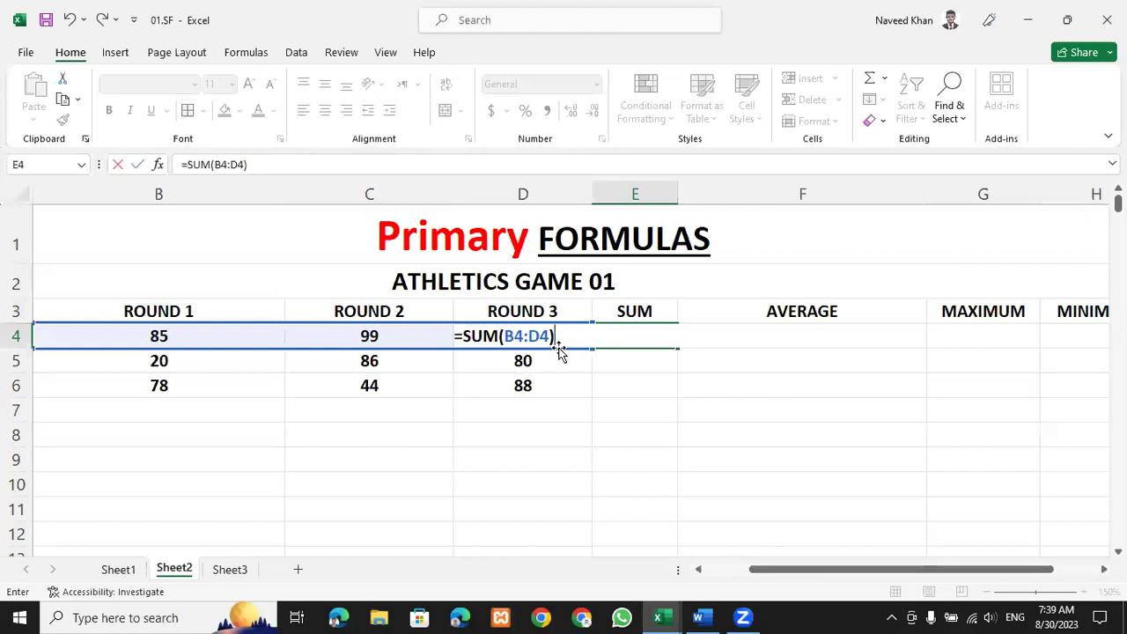
pyautogui.press('Return')
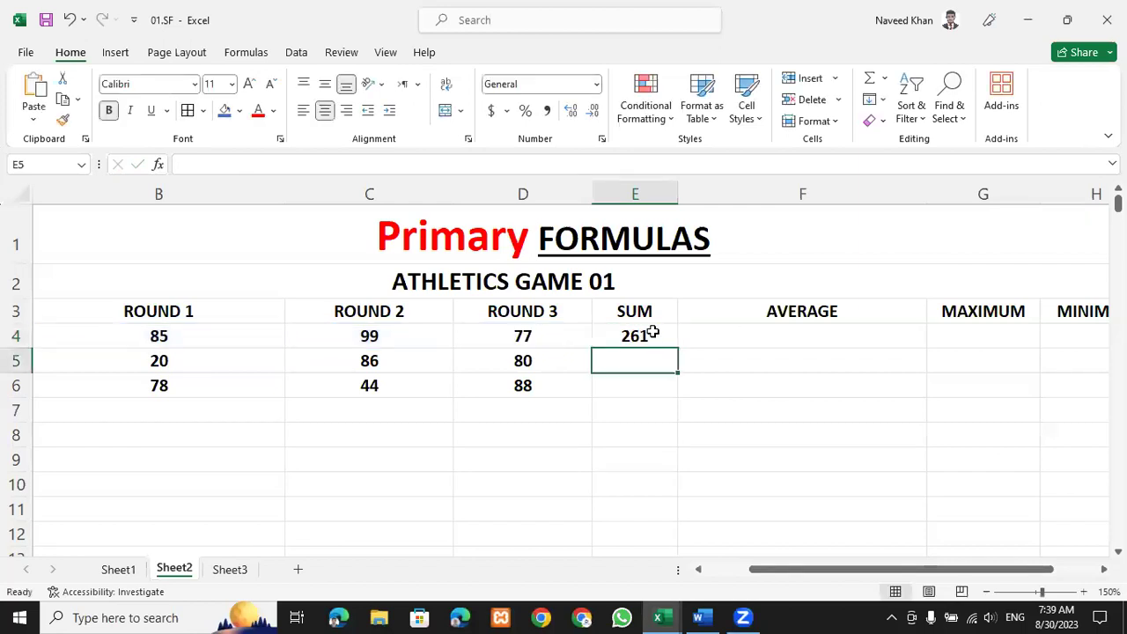
pyautogui.click(649, 333)
pyautogui.click(308, 112)
# Clear the SUM formula from E4 so it can be redone.
pyautogui.click(691, 414)
pyautogui.click(624, 336)
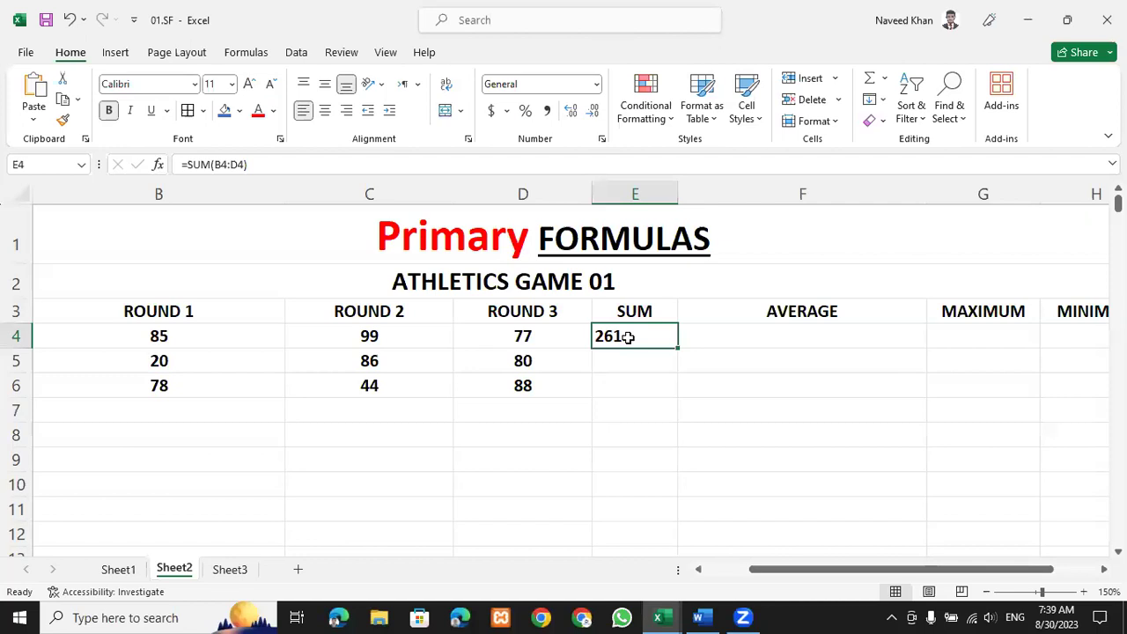
pyautogui.press('BackSpace')
pyautogui.press('Return')
pyautogui.click(628, 338)
# Enter =B4+C4+D4 in E4 by picking the three round scores, giving 261.
pyautogui.write('=')
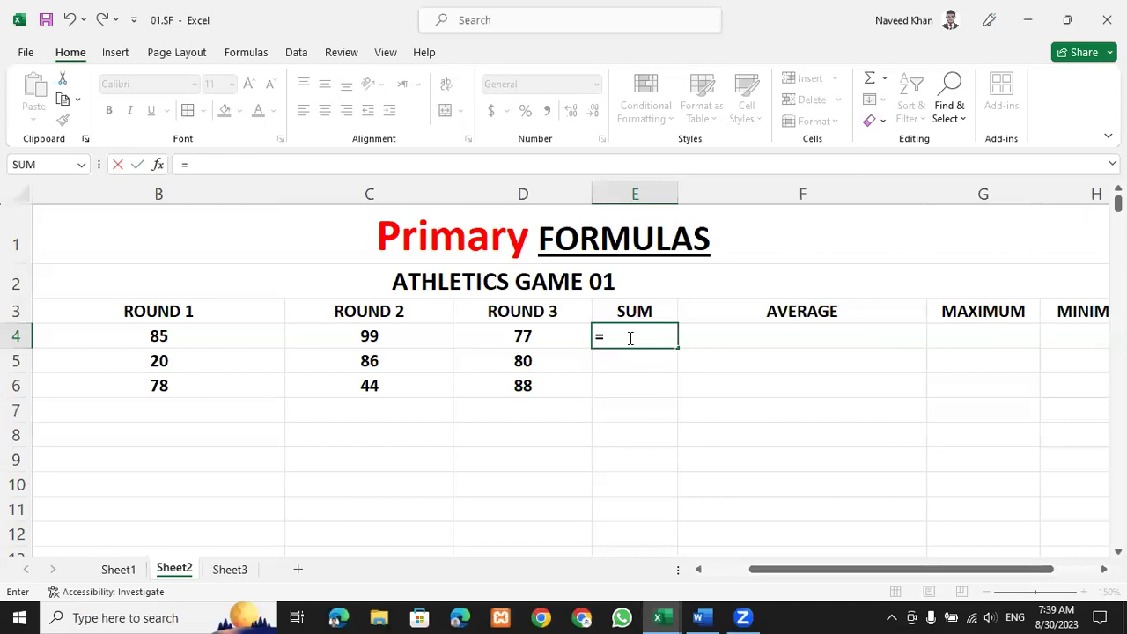
pyautogui.click(179, 332)
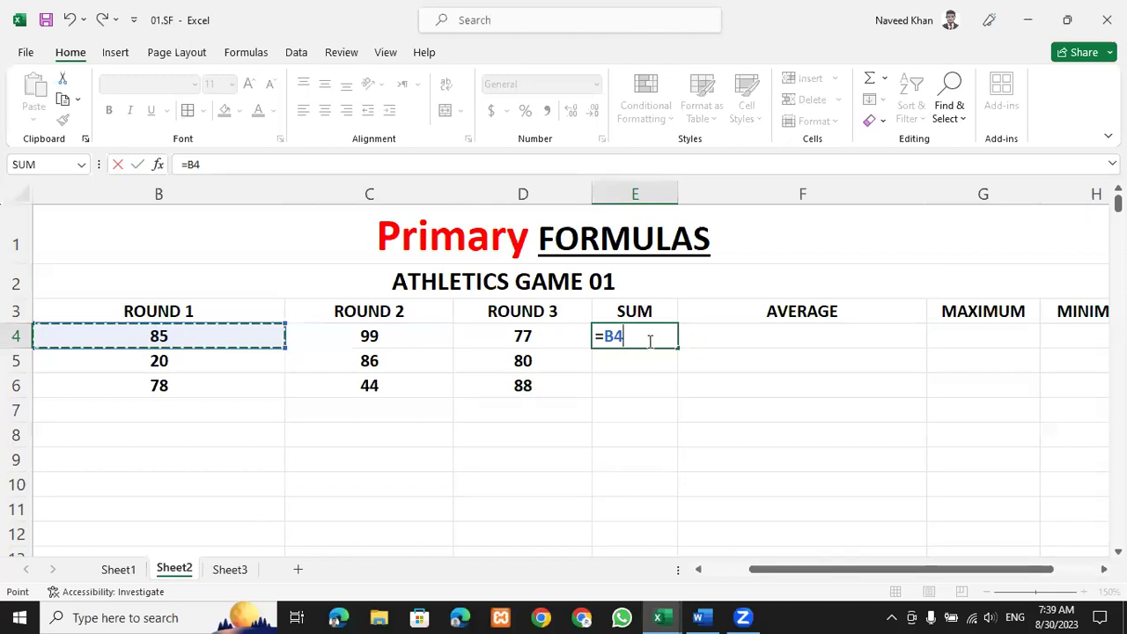
pyautogui.write('+')
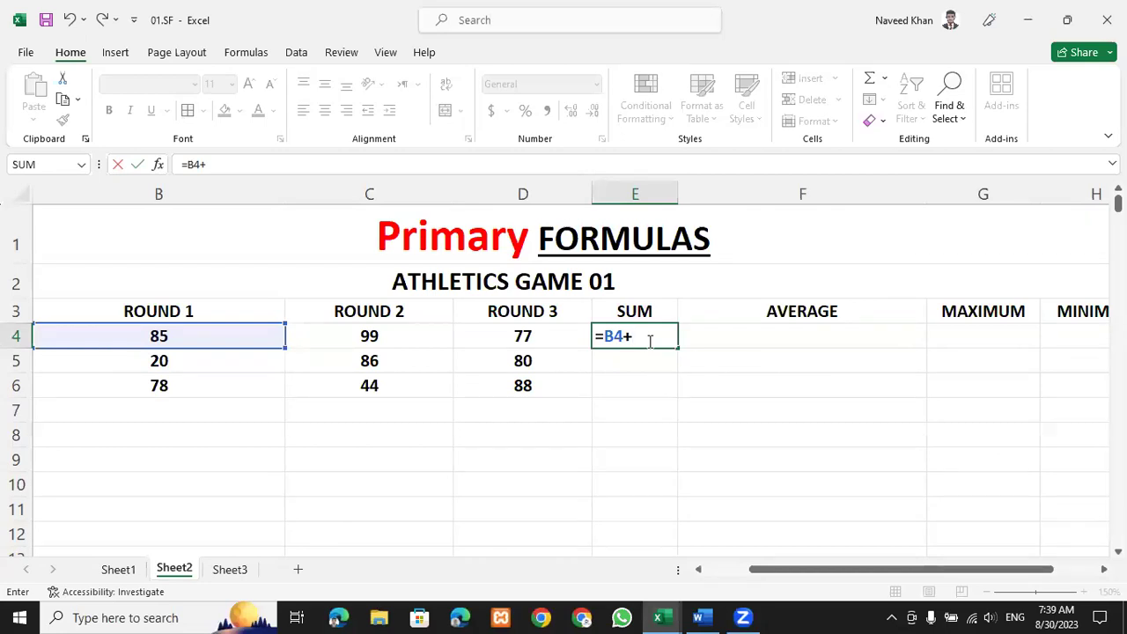
pyautogui.click(389, 334)
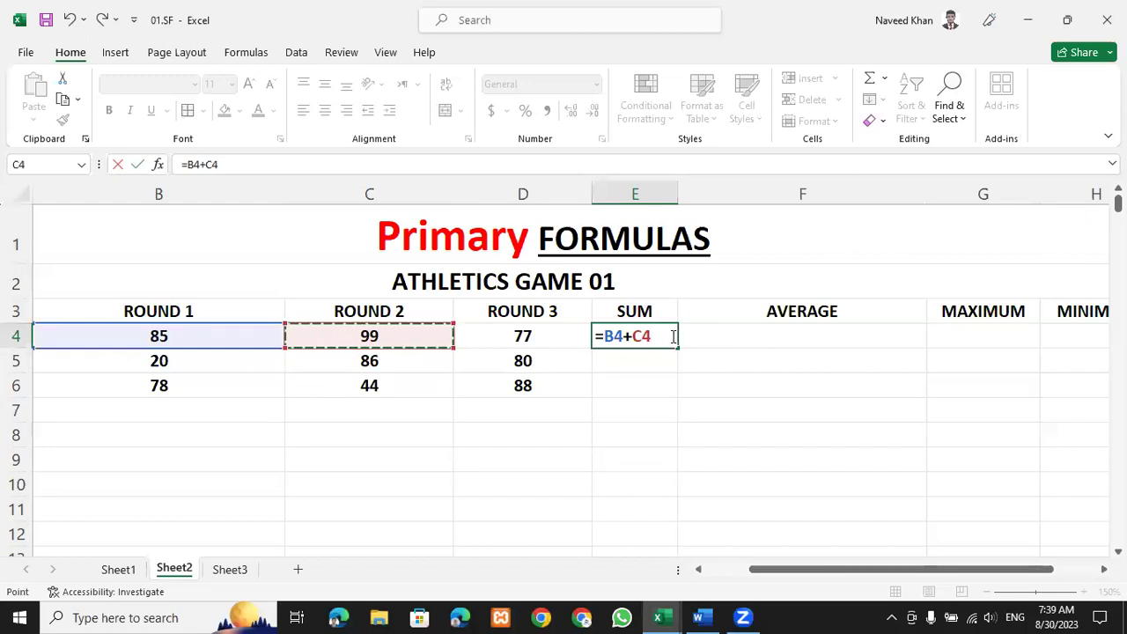
pyautogui.write('+')
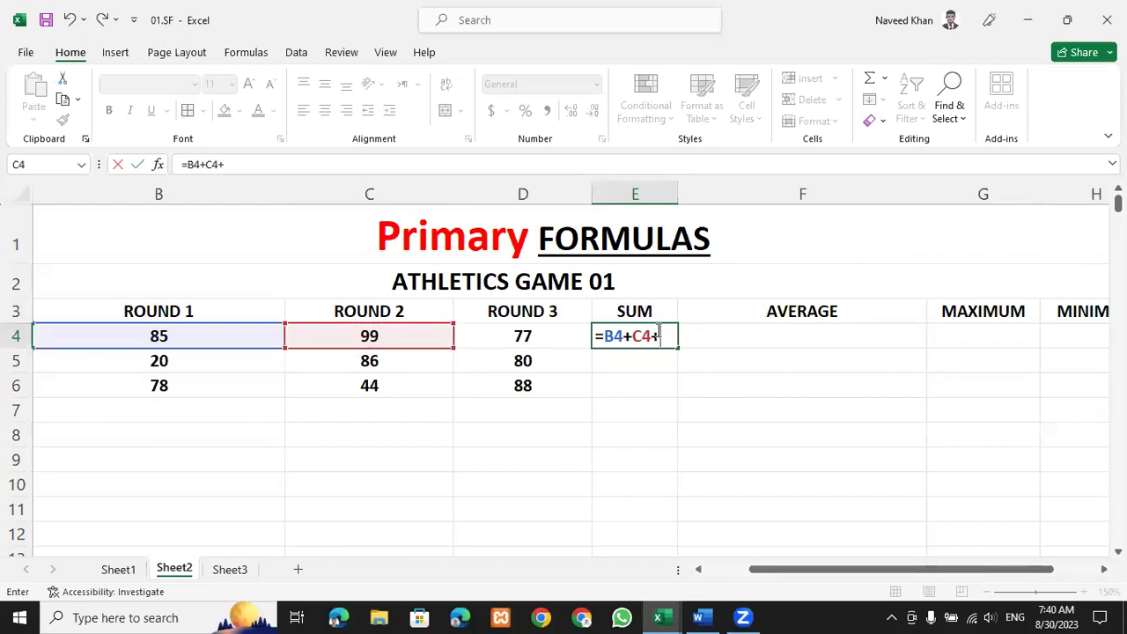
pyautogui.write('=')
pyautogui.press('BackSpace')
pyautogui.click(535, 337)
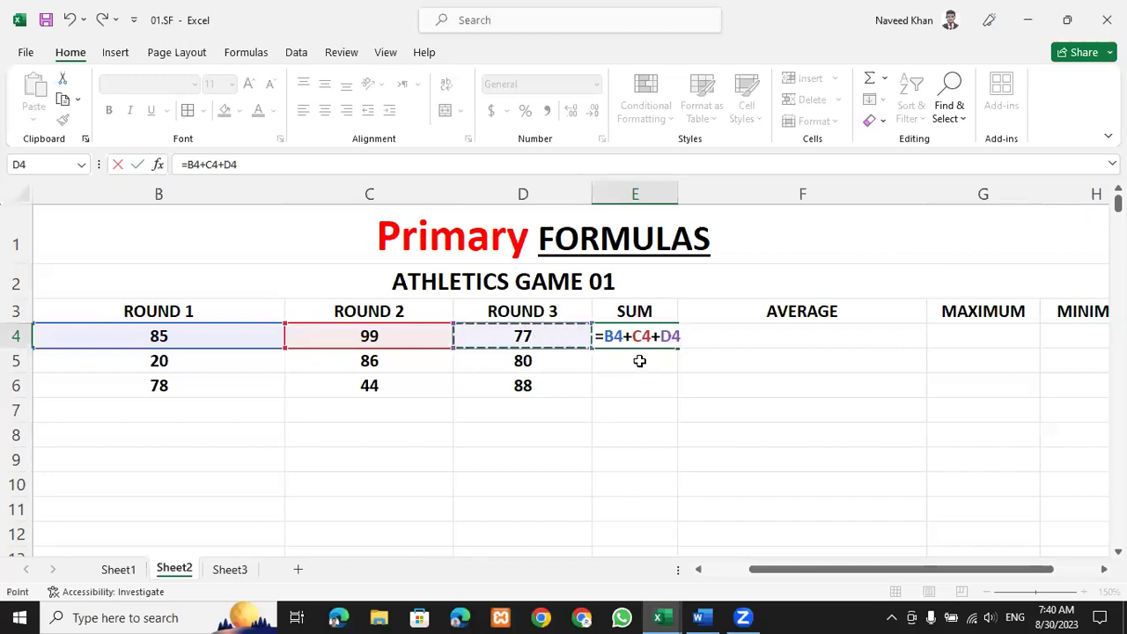
pyautogui.press('Return')
pyautogui.click(631, 339)
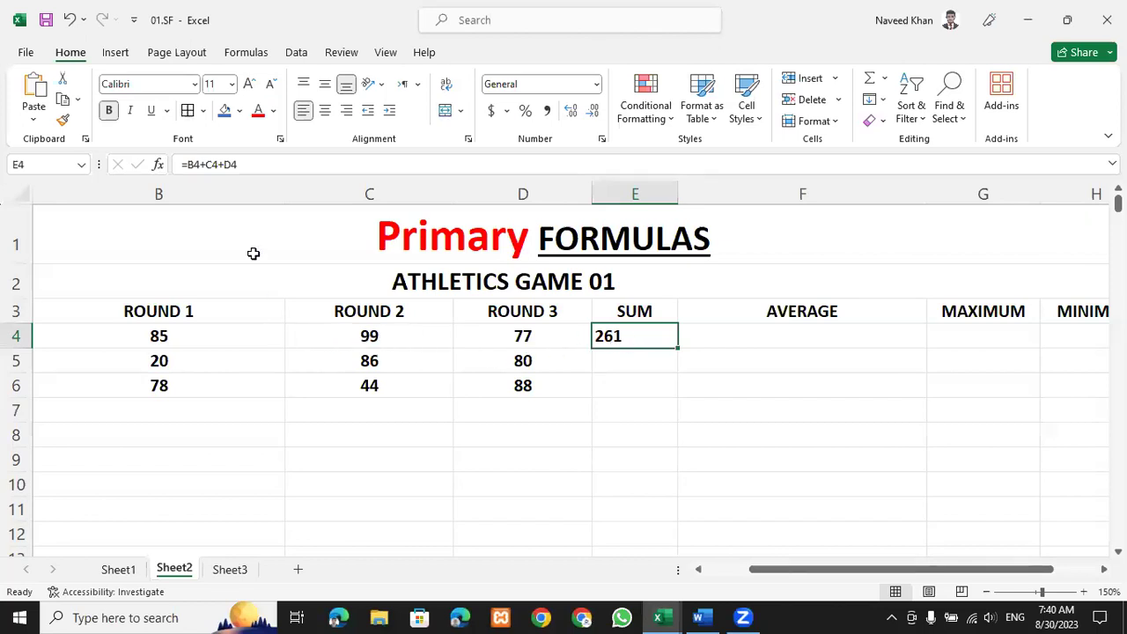
# Point out the row 4 scores and empty result cells, then clear E4's addition formula.
pyautogui.click(222, 328)
pyautogui.click(336, 333)
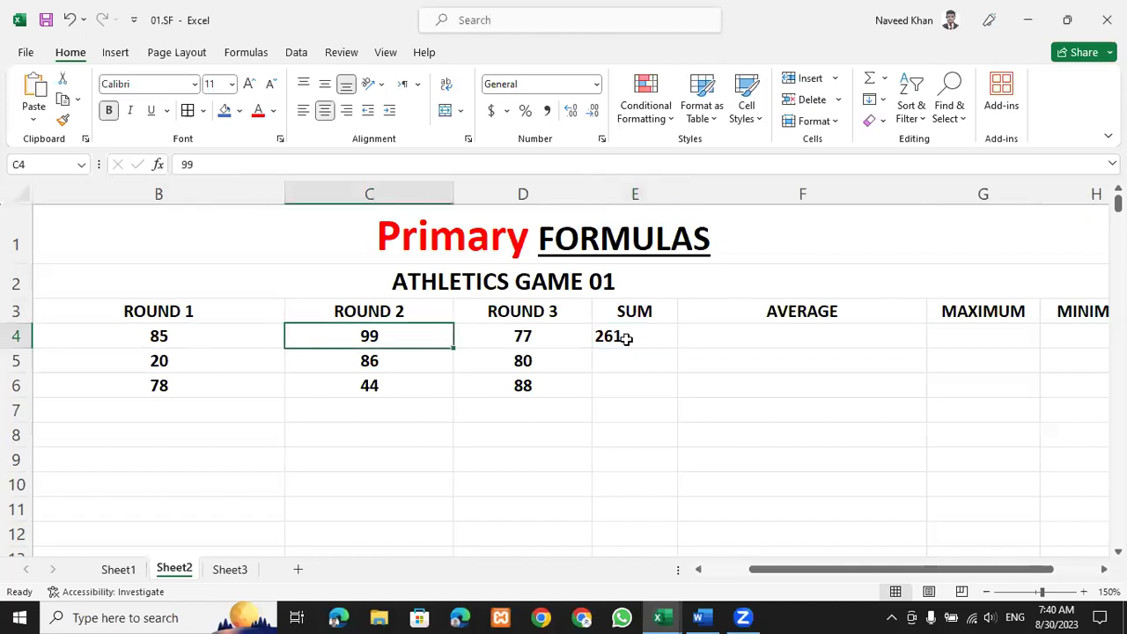
pyautogui.click(730, 343)
pyautogui.click(956, 337)
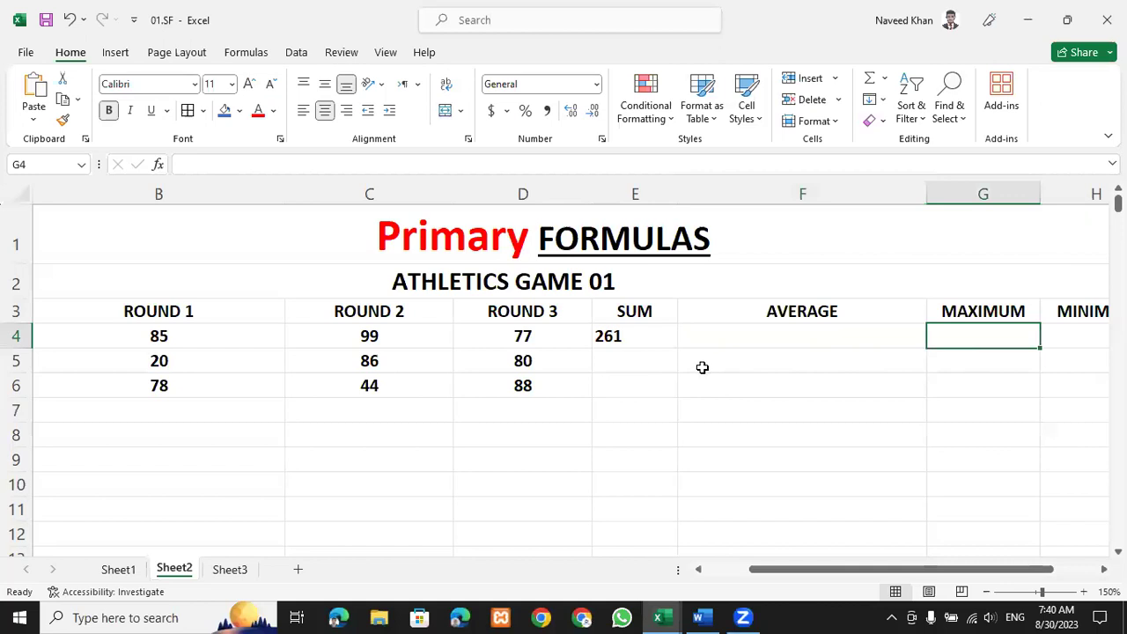
pyautogui.doubleClick(636, 335)
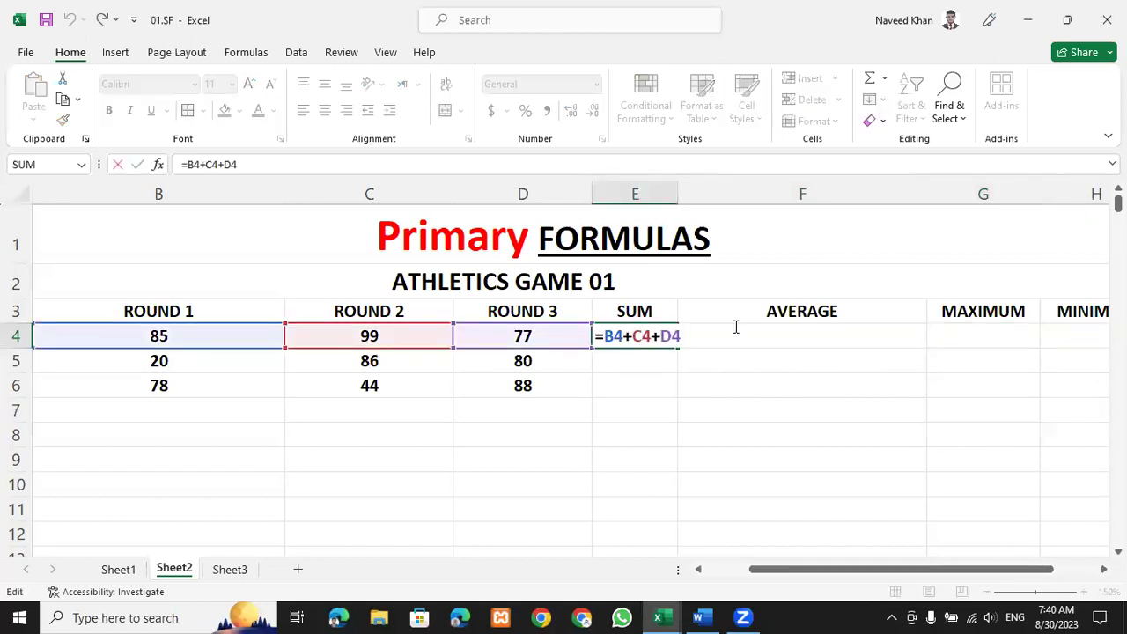
pyautogui.press('BackSpace')
pyautogui.press('BackSpace')
pyautogui.press('BackSpace')
pyautogui.press('BackSpace')
pyautogui.press('BackSpace')
pyautogui.press('BackSpace')
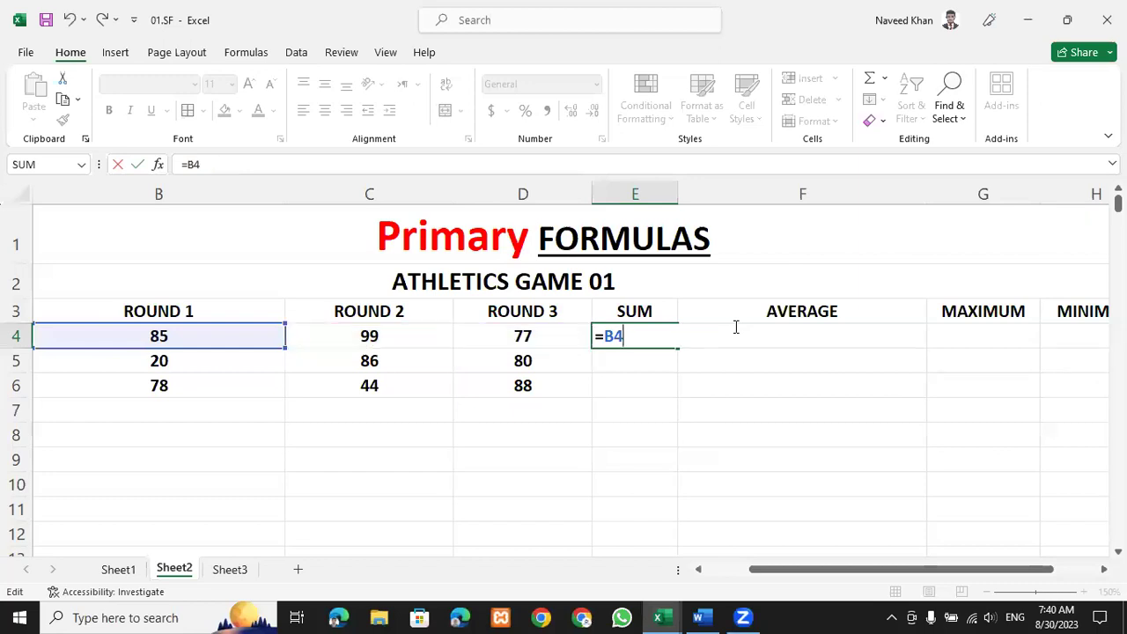
pyautogui.press('Escape')
pyautogui.press('Delete')
# Enter =SUM(B4:D4) in E4, still totalling 261.
pyautogui.write('=SUM')
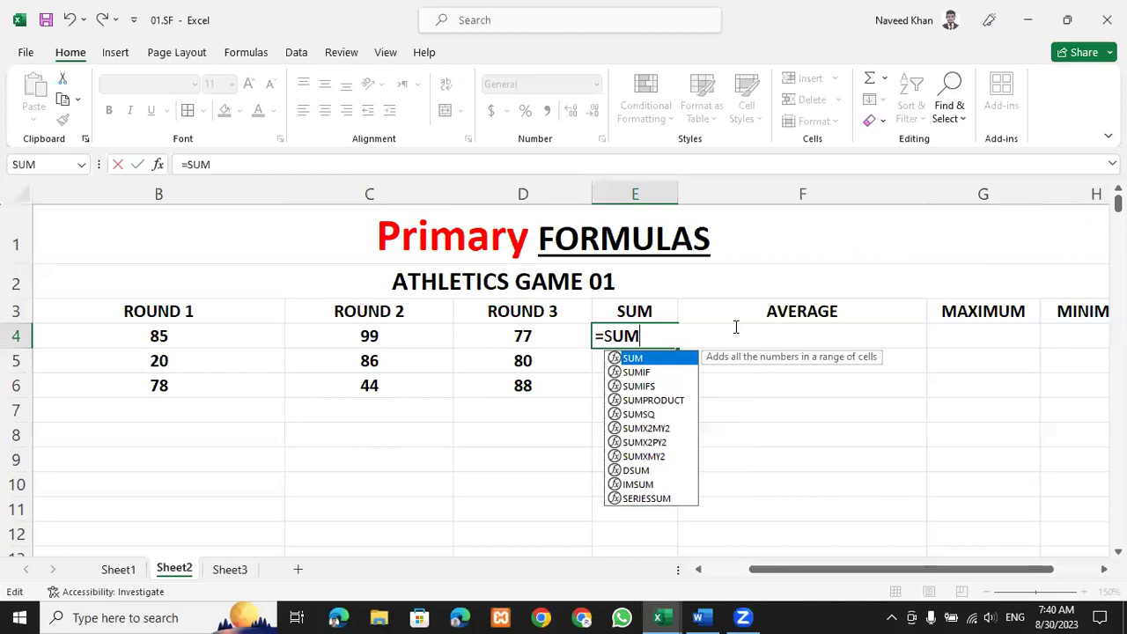
pyautogui.write('(')
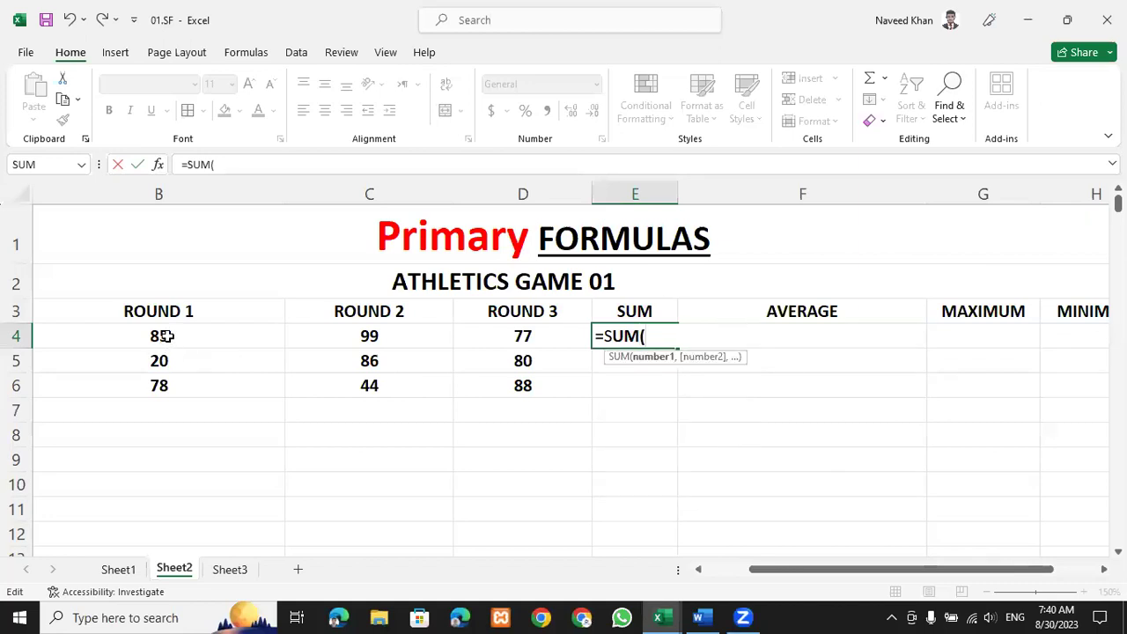
pyautogui.click(227, 336)
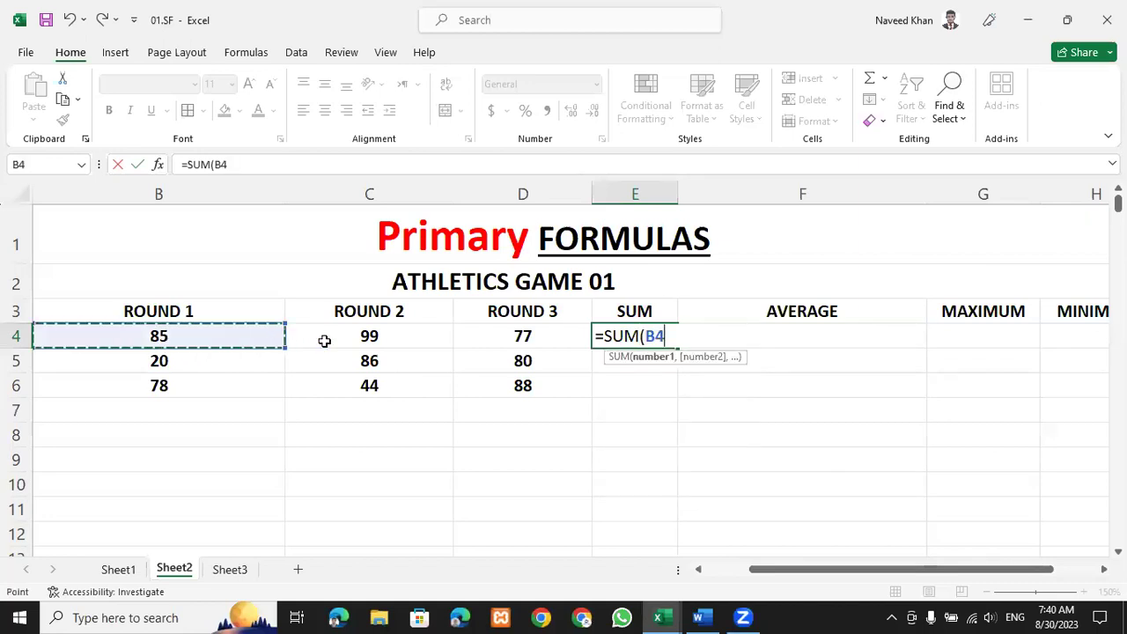
pyautogui.keyDown('shift'); pyautogui.click(524, 351); pyautogui.keyUp('shift')
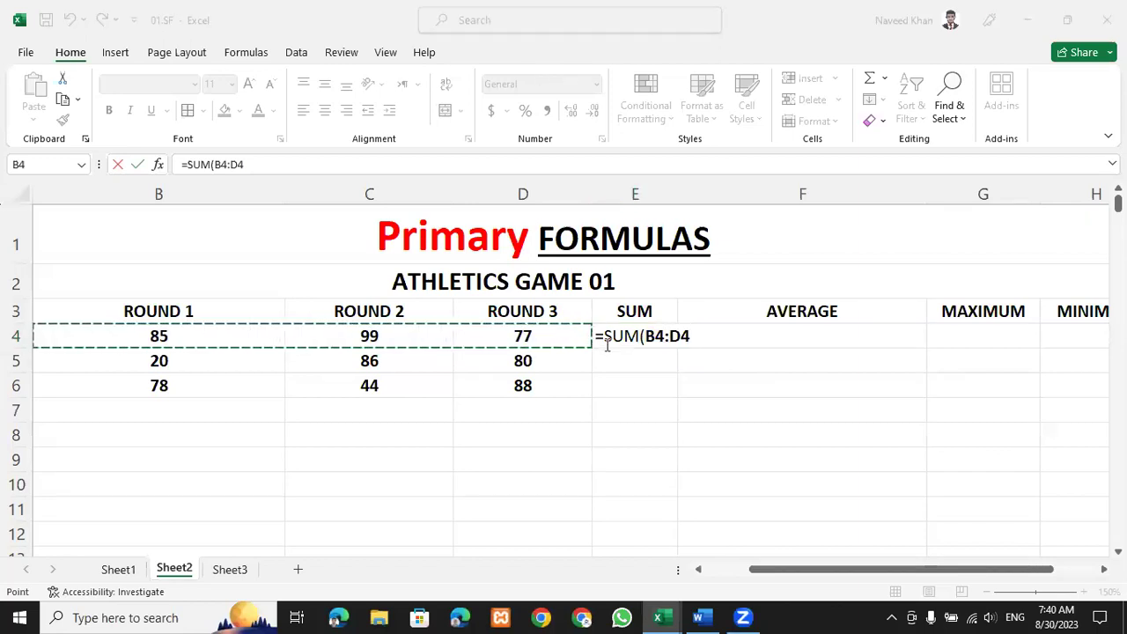
pyautogui.click(696, 332)
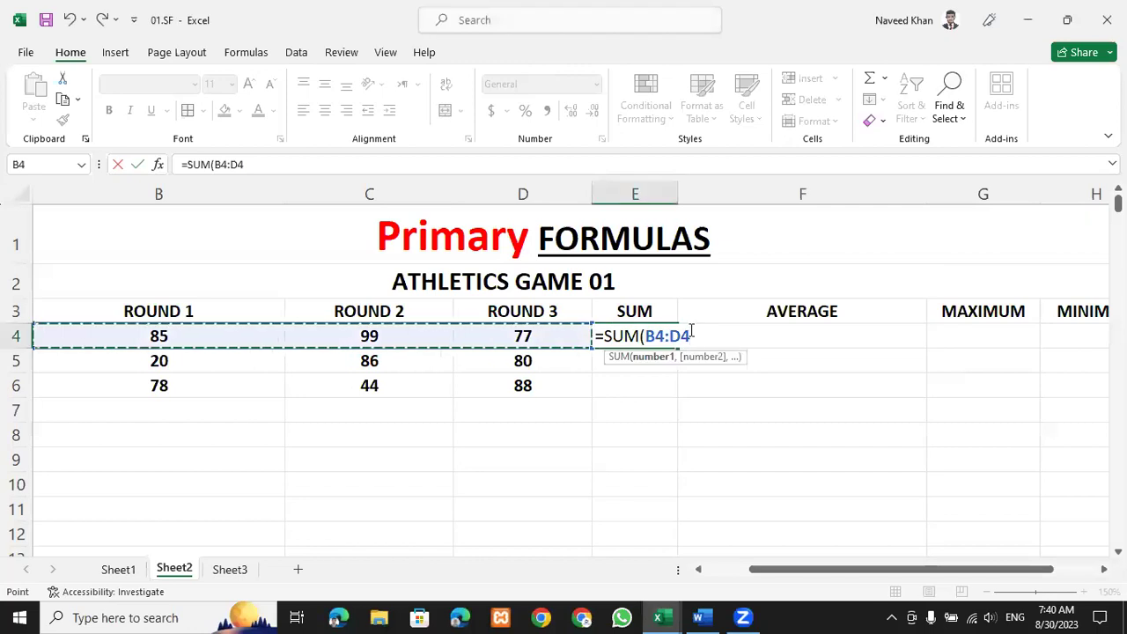
pyautogui.write(')')
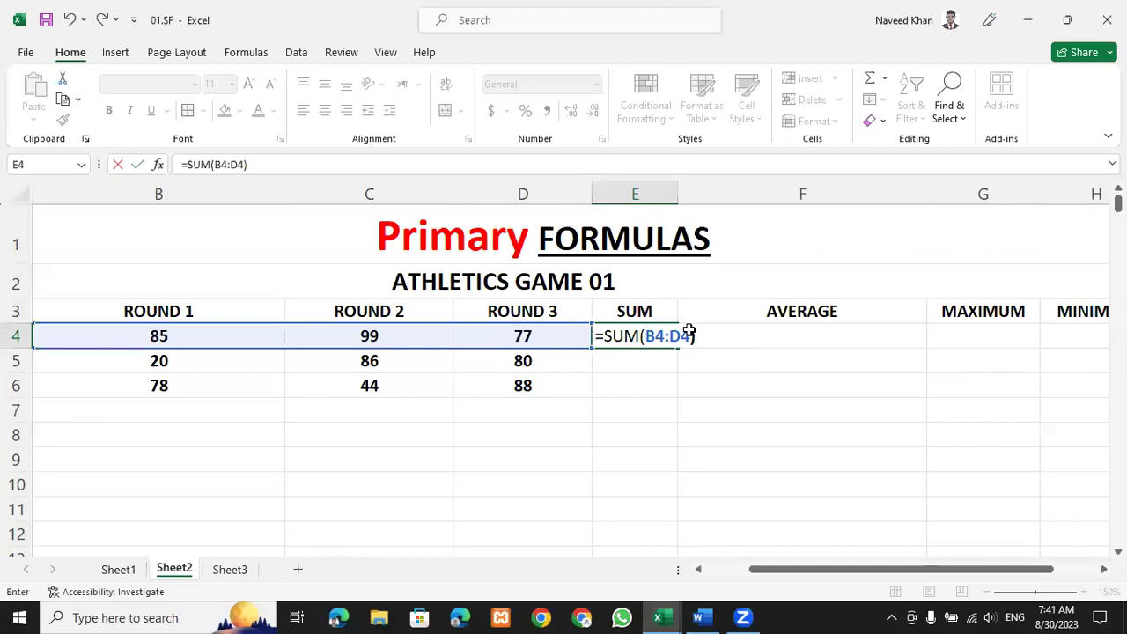
pyautogui.press('Return')
pyautogui.click(636, 340)
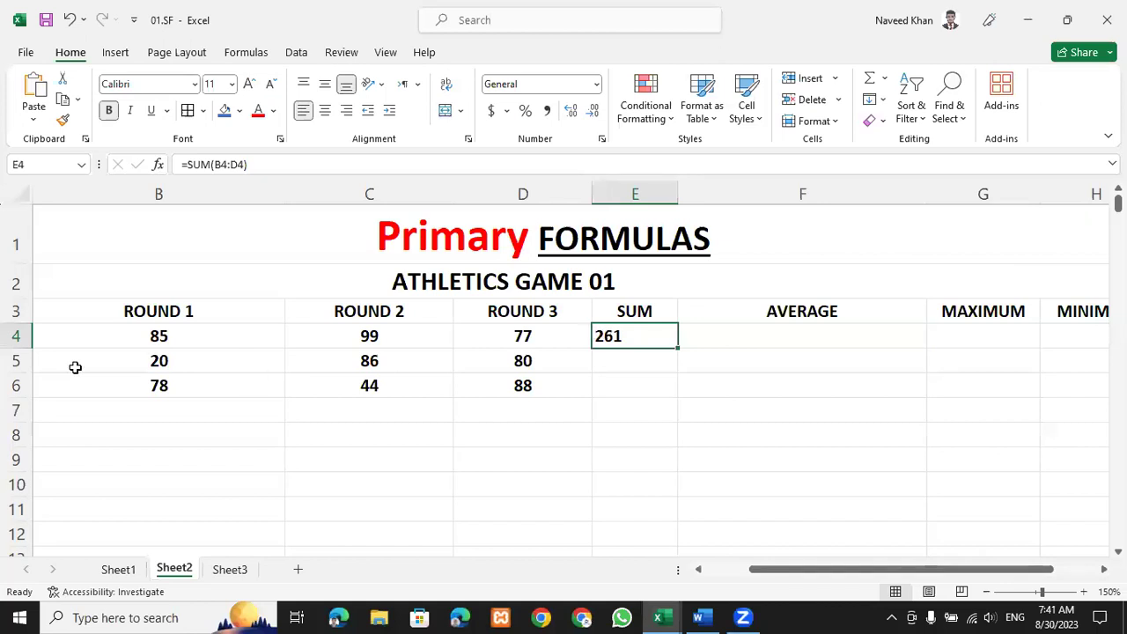
pyautogui.click(151, 361)
pyautogui.moveTo(244, 385); pyautogui.dragTo(454, 378)
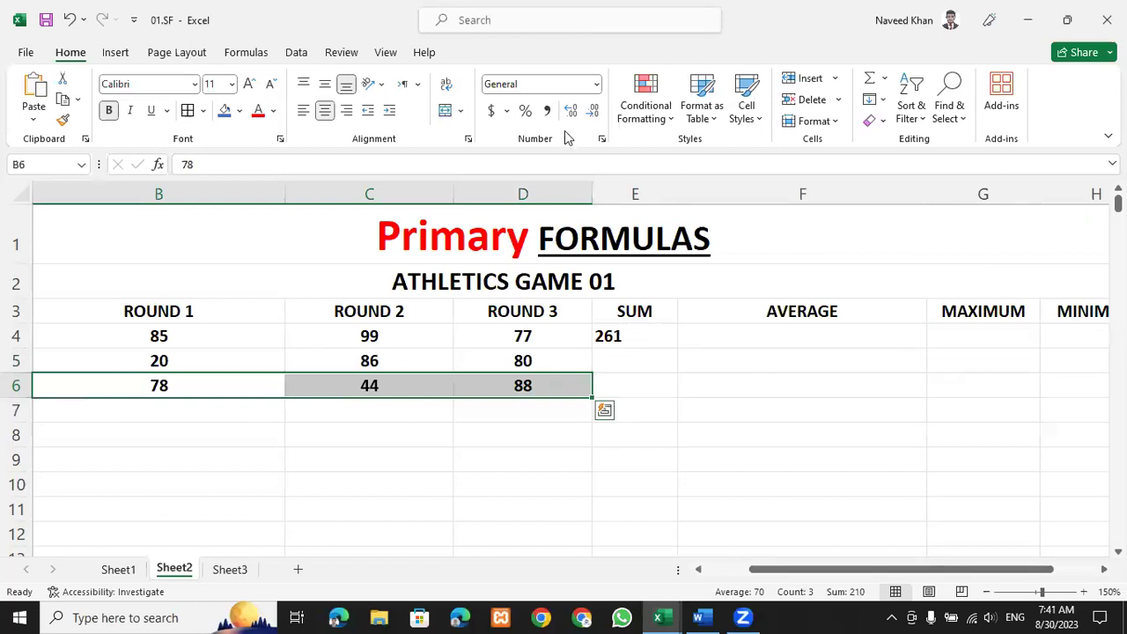
pyautogui.click(634, 336)
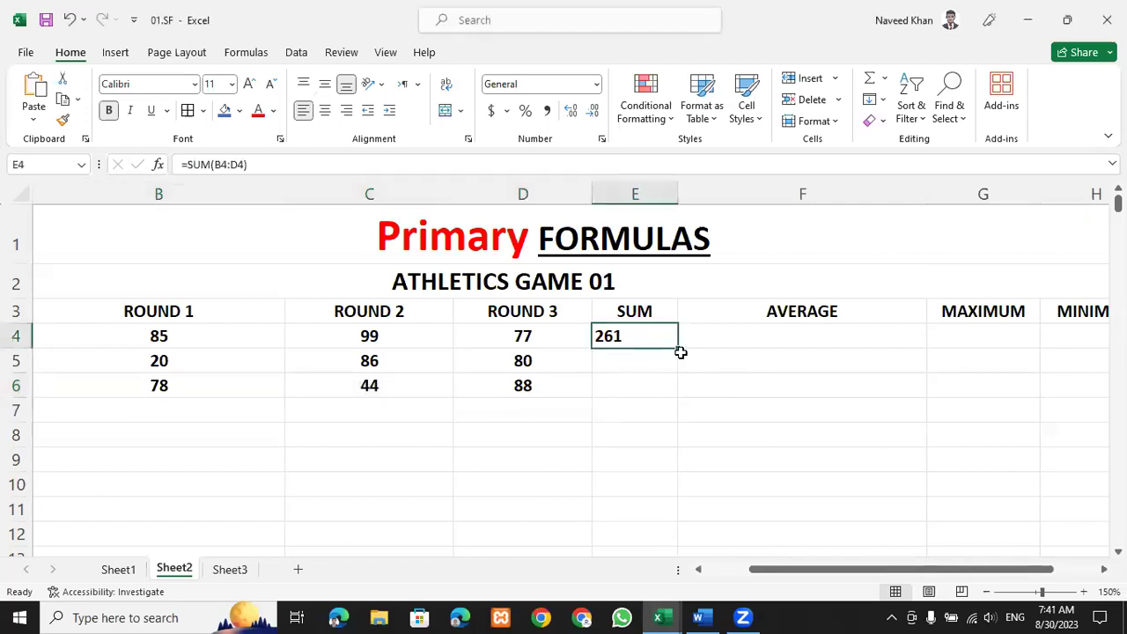
pyautogui.click(696, 378)
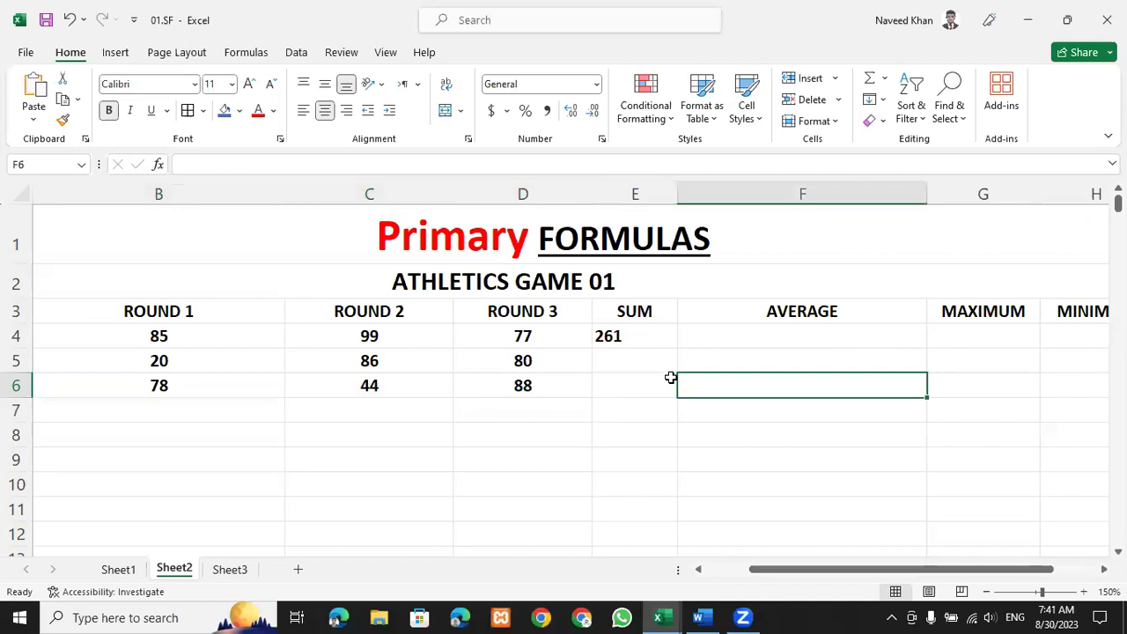
pyautogui.scroll(4, 661, 379)
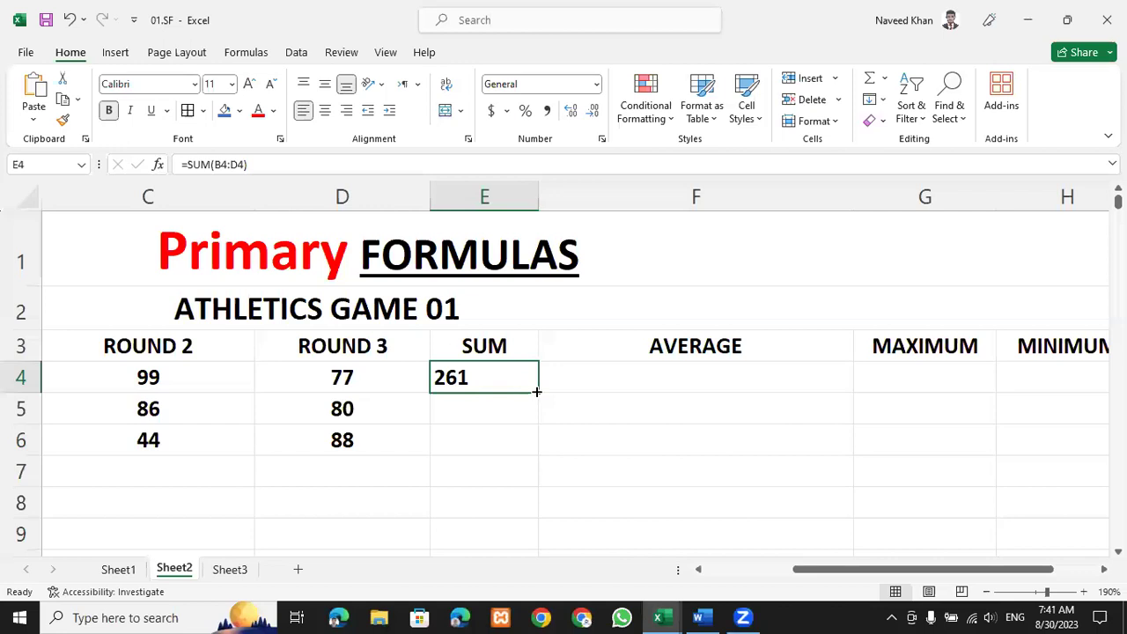
# Fill E4's SUM formula down to E6, giving totals of 186 and 210.
pyautogui.moveTo(536, 391); pyautogui.dragTo(536, 391)
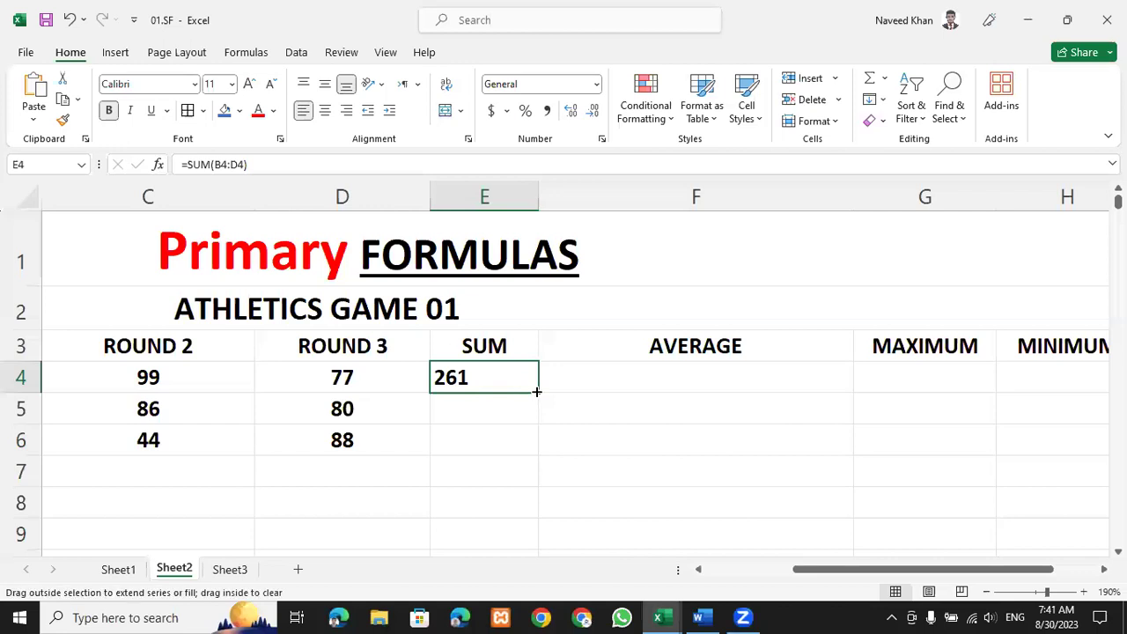
pyautogui.click(568, 402)
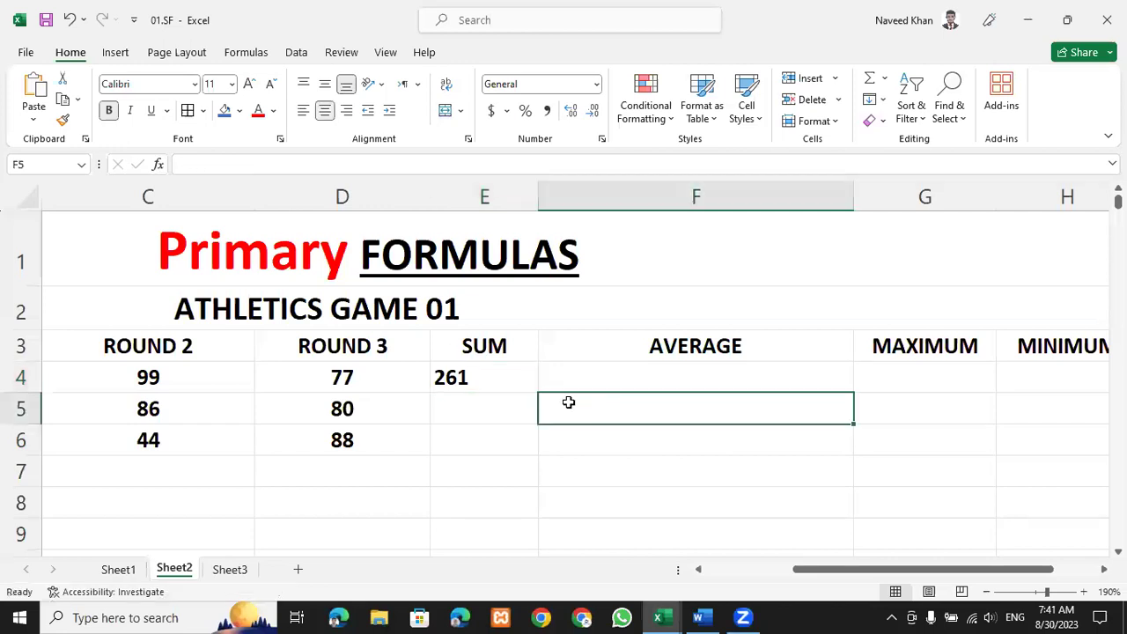
pyautogui.click(513, 381)
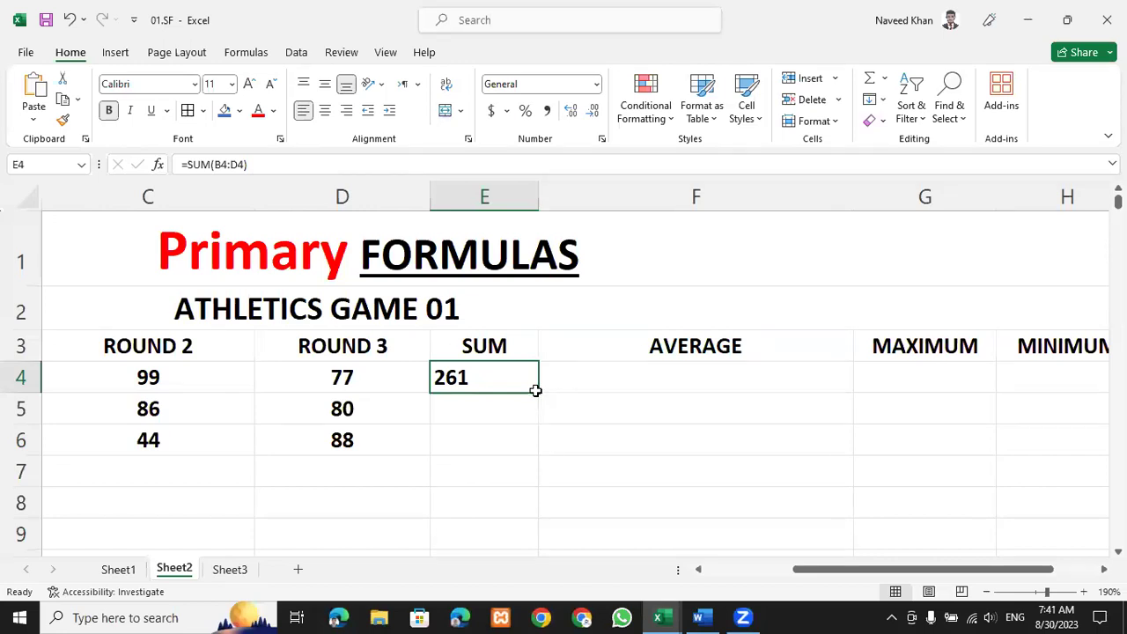
pyautogui.moveTo(534, 393); pyautogui.dragTo(608, 489)
pyautogui.click(602, 484)
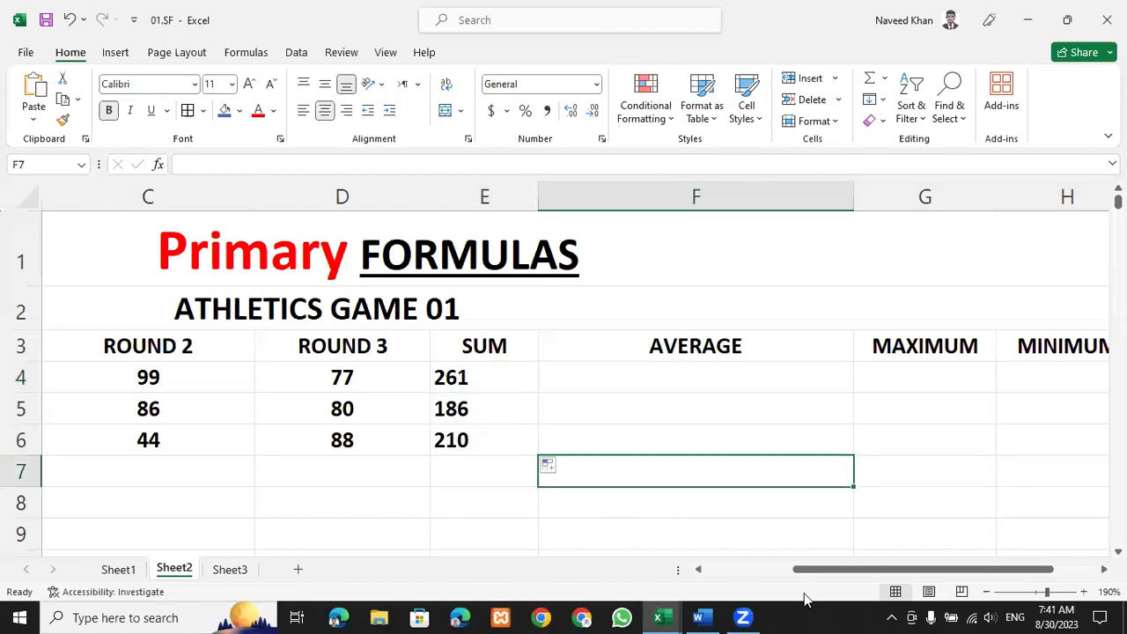
pyautogui.scroll(-2, 751, 566)
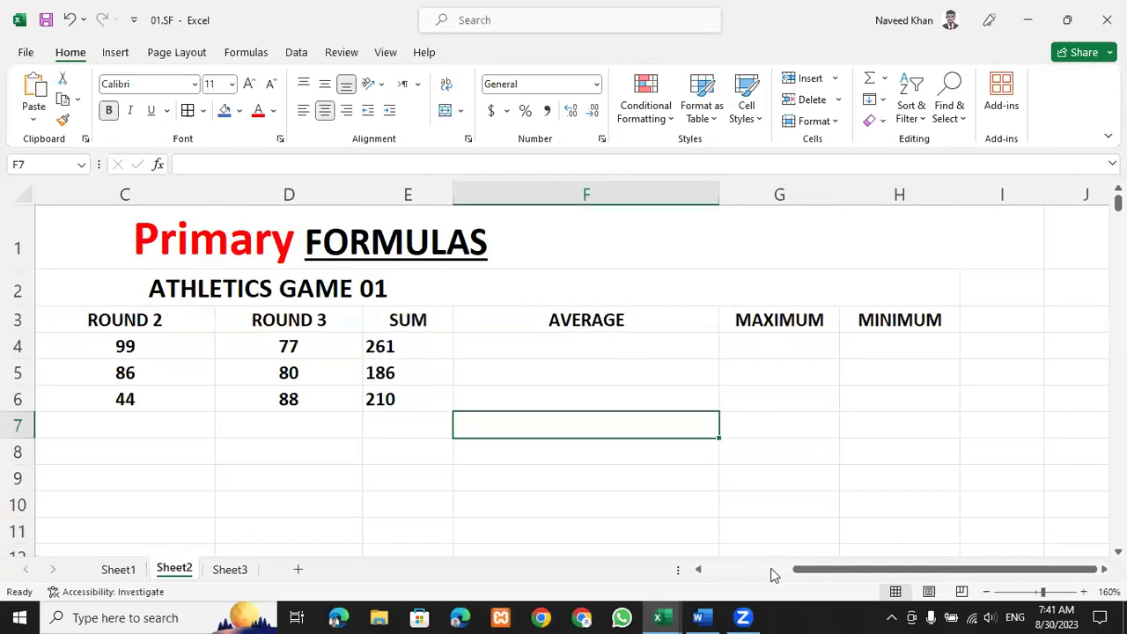
pyautogui.hscroll(-2, 778, 501)
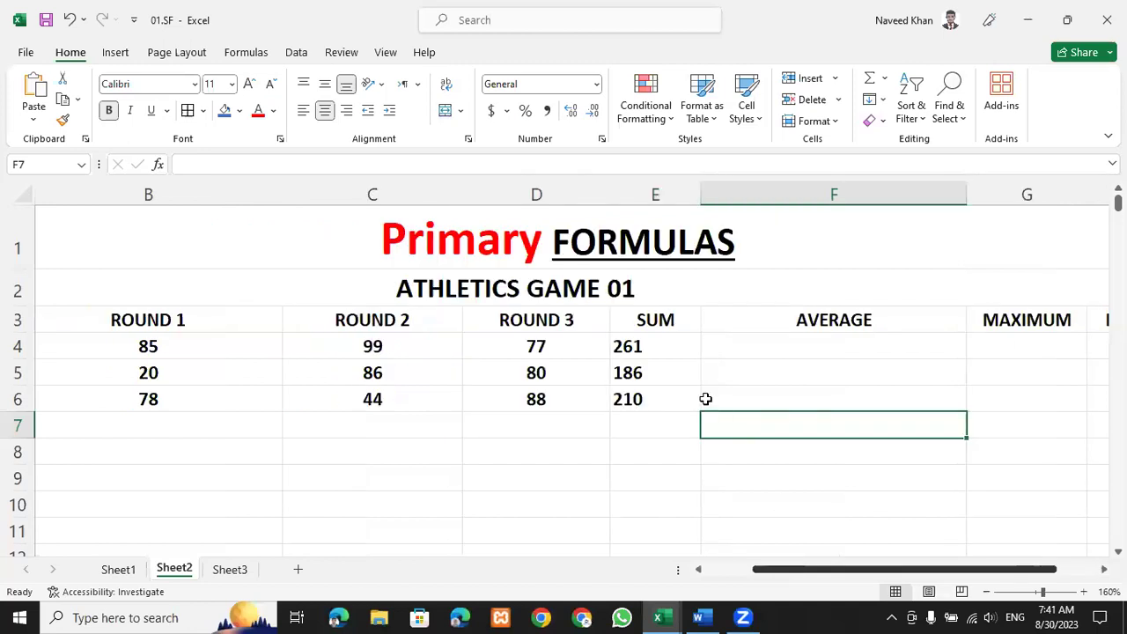
pyautogui.hscroll(-1, 685, 362)
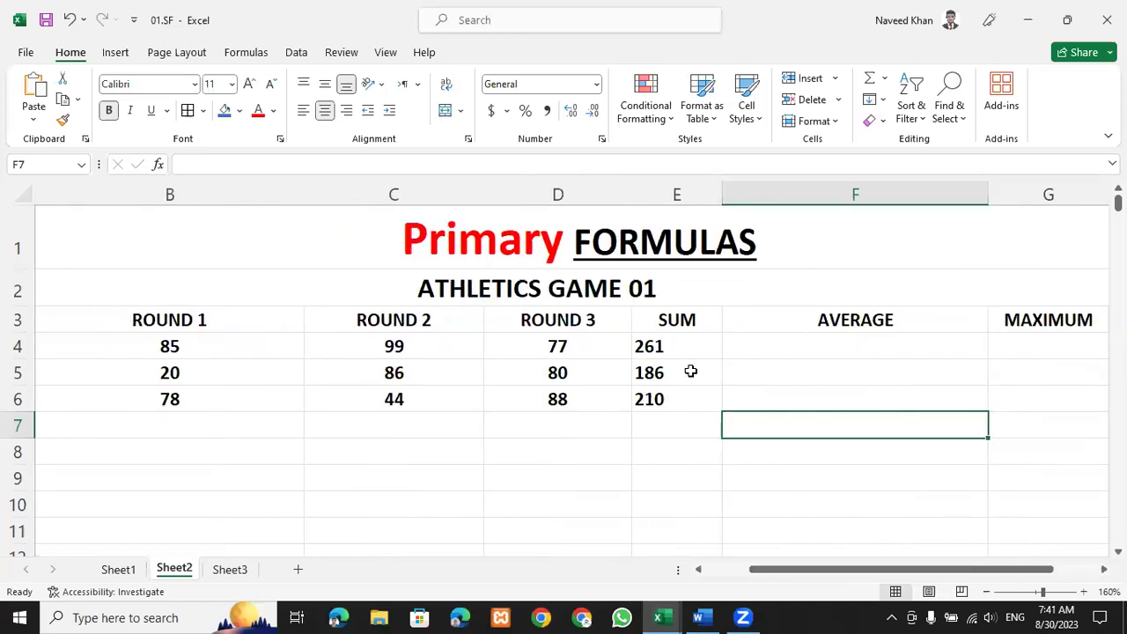
pyautogui.click(689, 369)
# Clear the row 5 and row 6 totals from the SUM column.
pyautogui.doubleClick(688, 373)
pyautogui.click(695, 447)
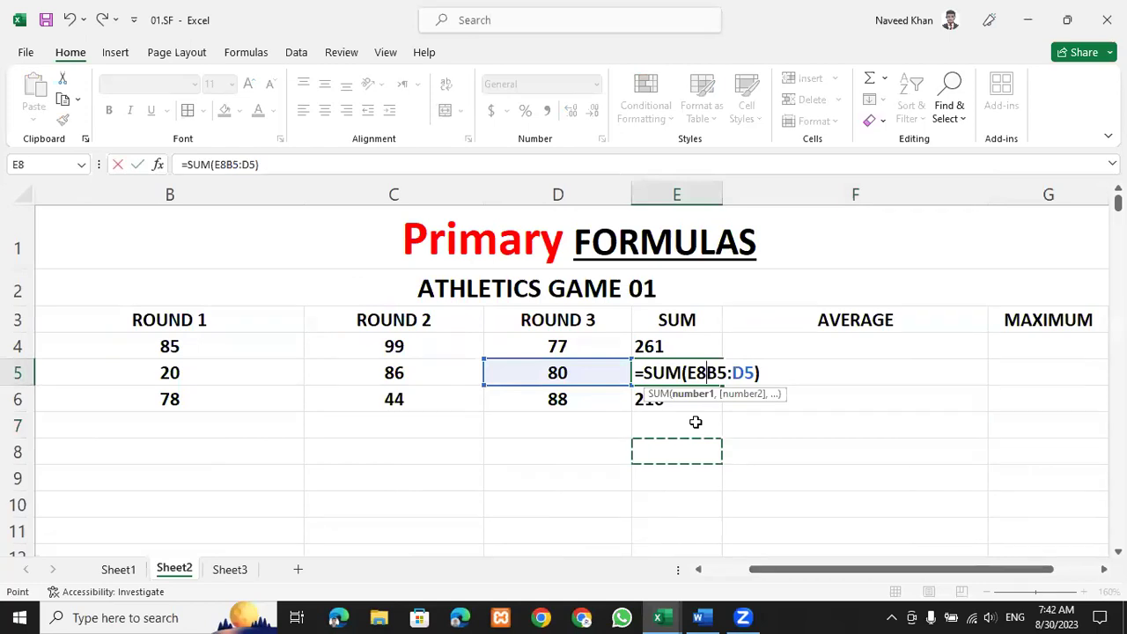
pyautogui.press('BackSpace')
pyautogui.press('BackSpace')
pyautogui.press('Return')
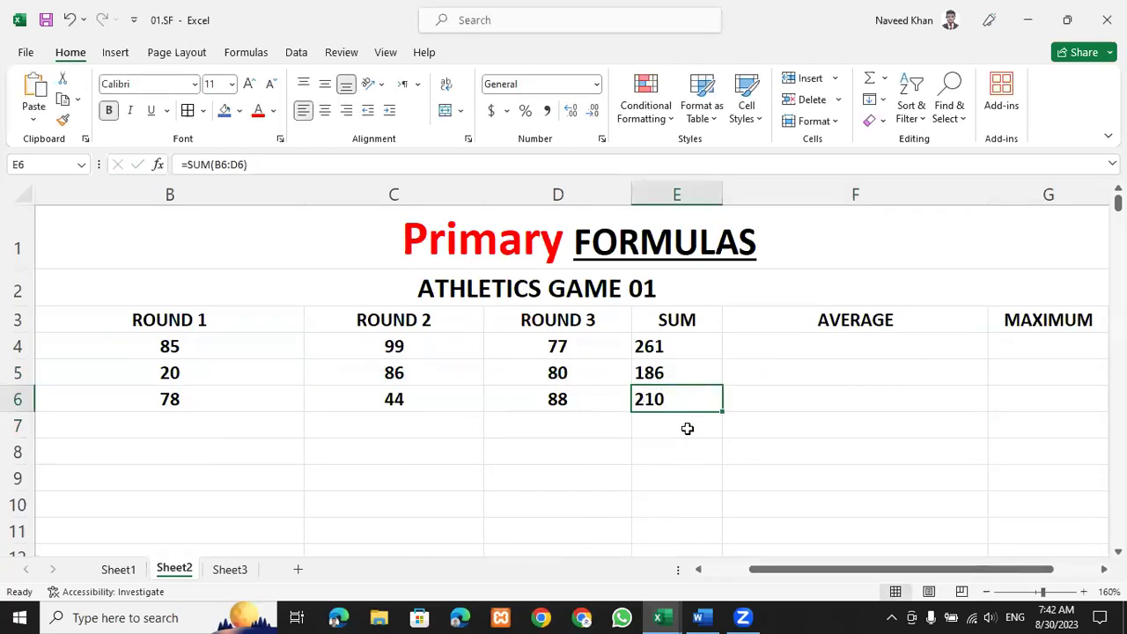
pyautogui.keyDown('shift'); pyautogui.click(687, 429); pyautogui.keyUp('shift')
pyautogui.press('Delete')
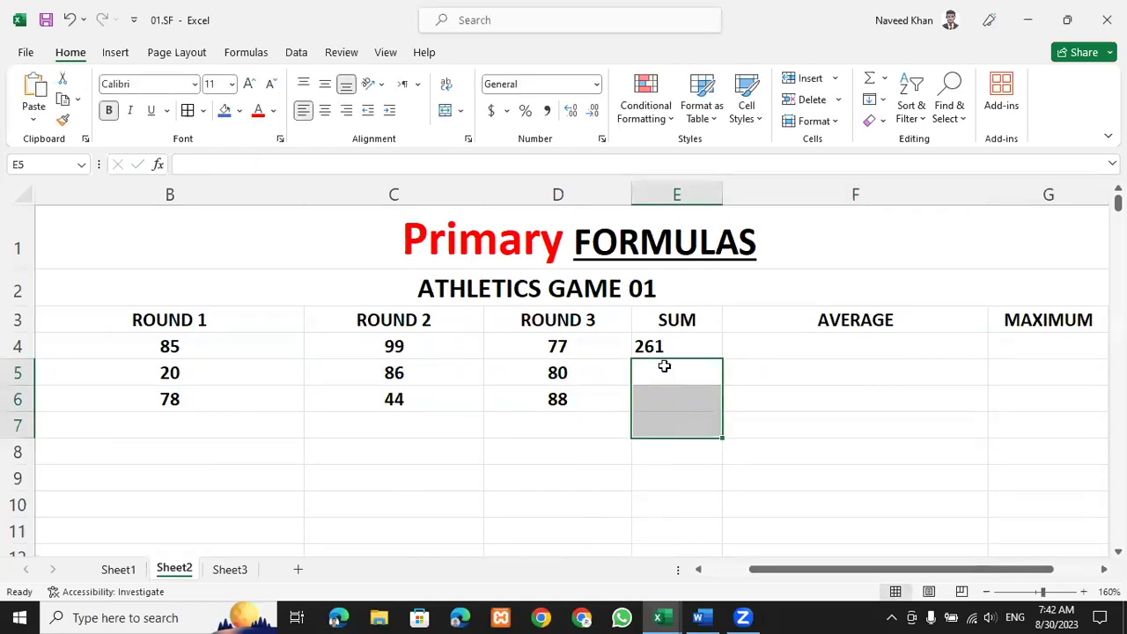
# Rebuild E5 as =SUM(B5:D5), giving 186.
pyautogui.click(664, 366)
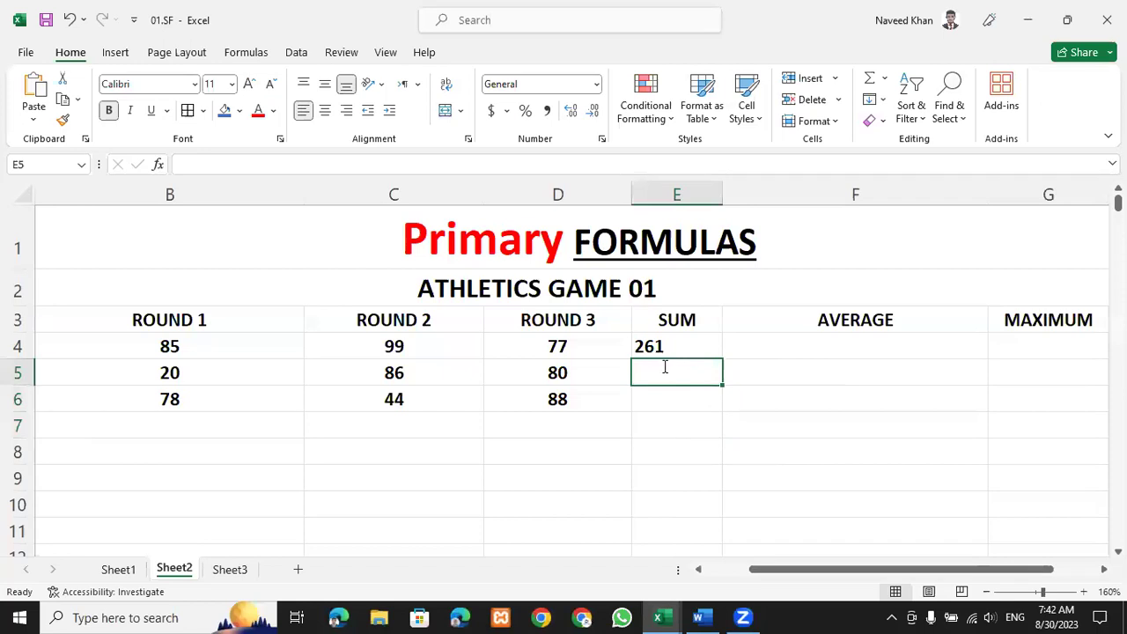
pyautogui.write('=sum')
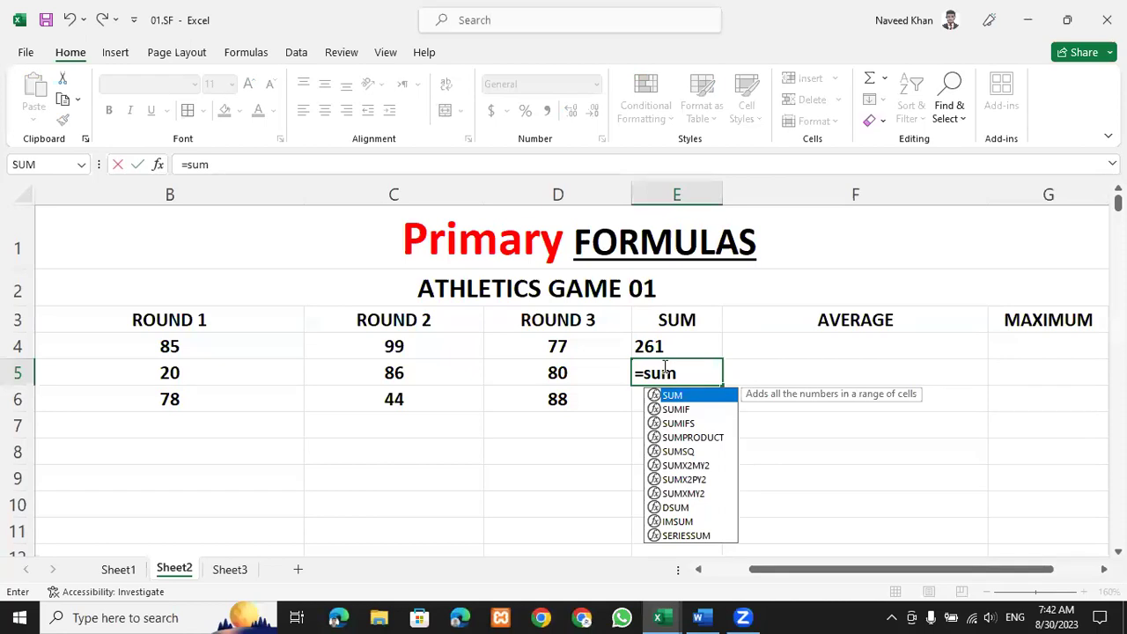
pyautogui.write('(')
pyautogui.moveTo(291, 374); pyautogui.dragTo(564, 373)
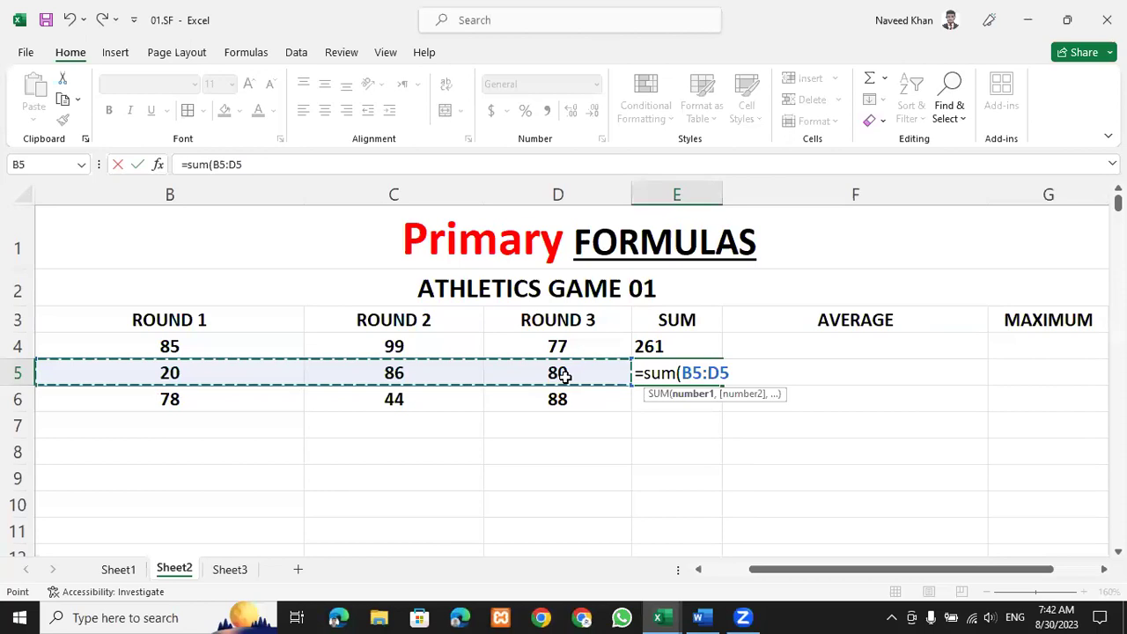
pyautogui.press('Return')
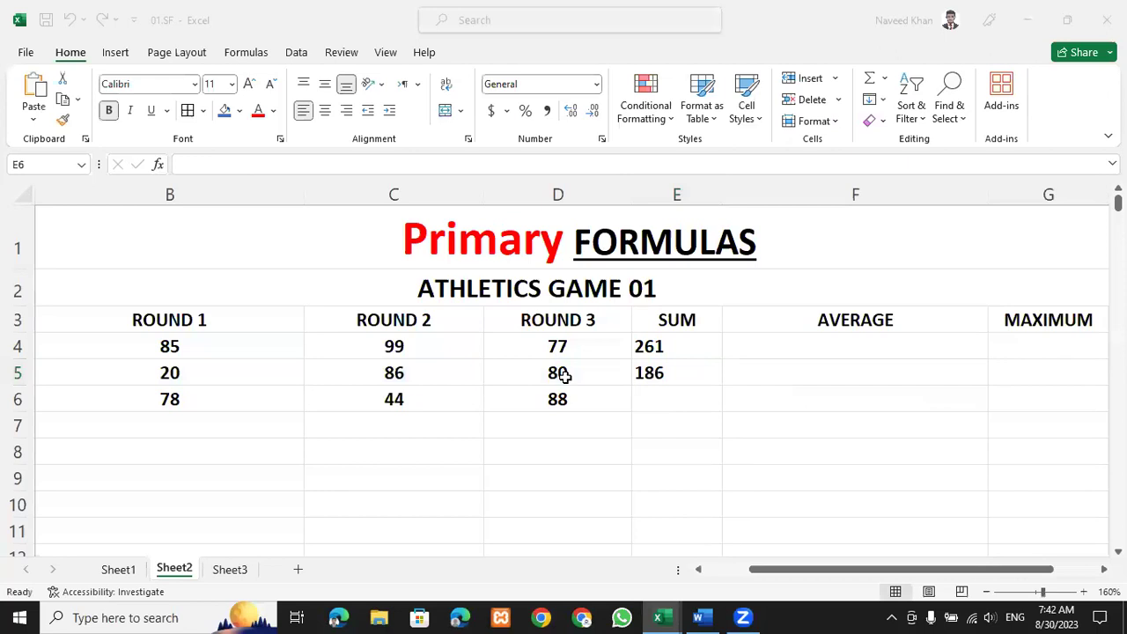
pyautogui.click(673, 371)
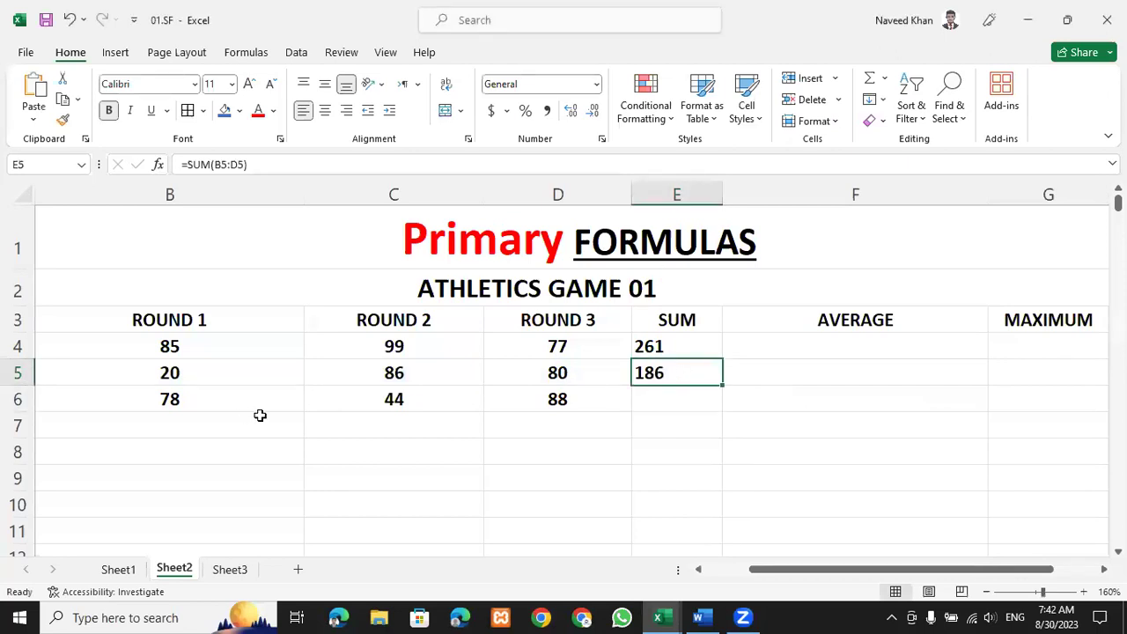
# Clear E5 and fill E4's SUM formula down through E6.
pyautogui.moveTo(197, 345); pyautogui.dragTo(246, 415)
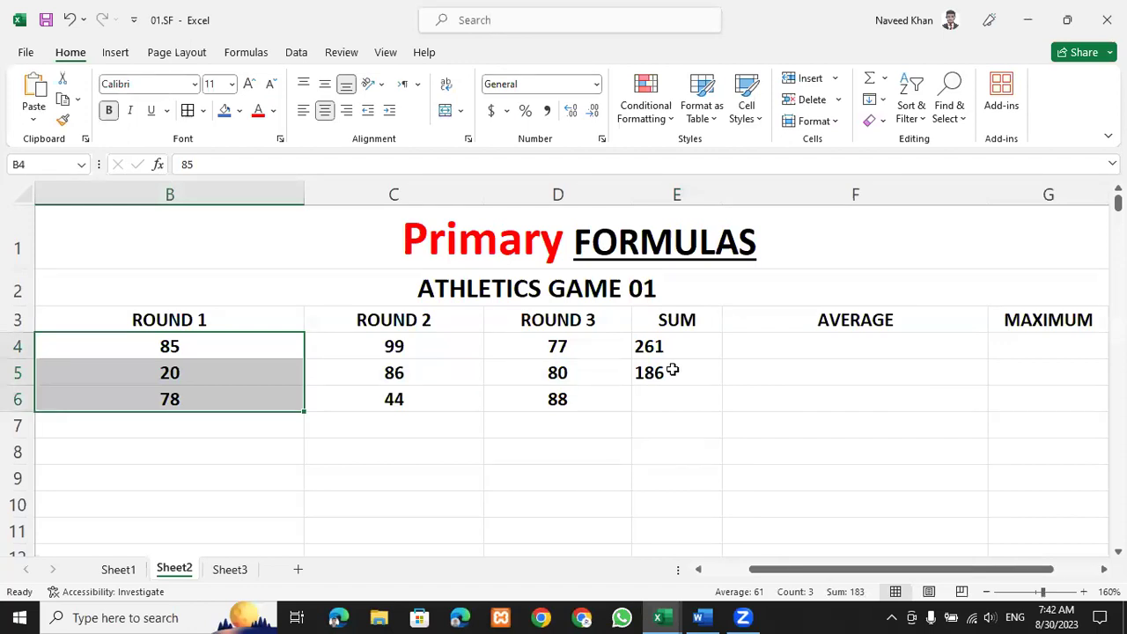
pyautogui.click(671, 370)
pyautogui.press('Delete')
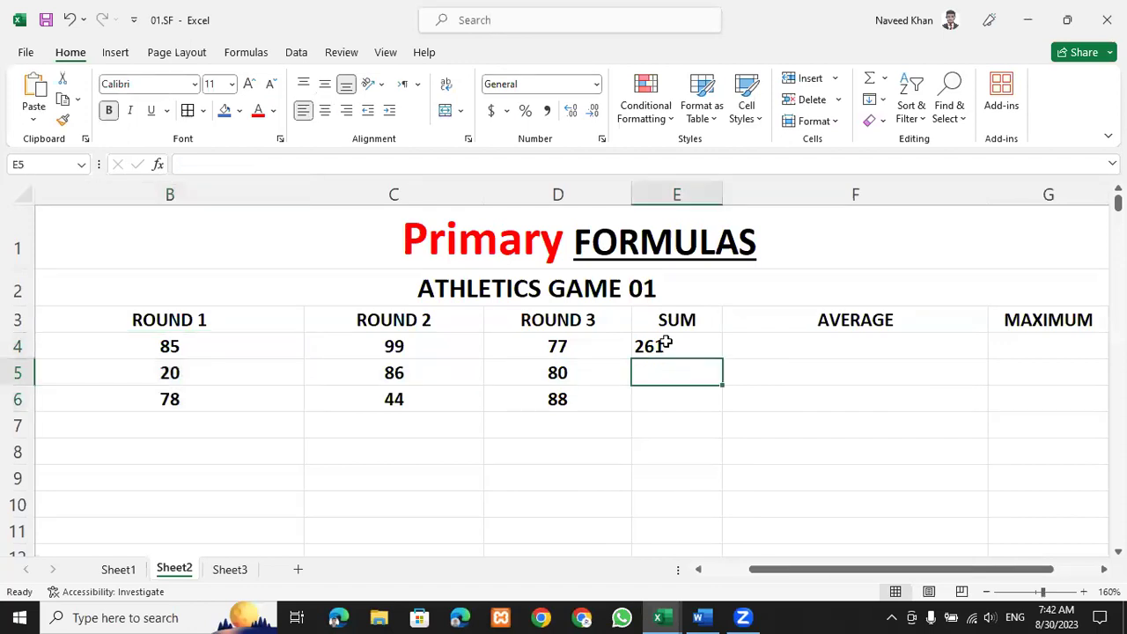
pyautogui.press('Up')
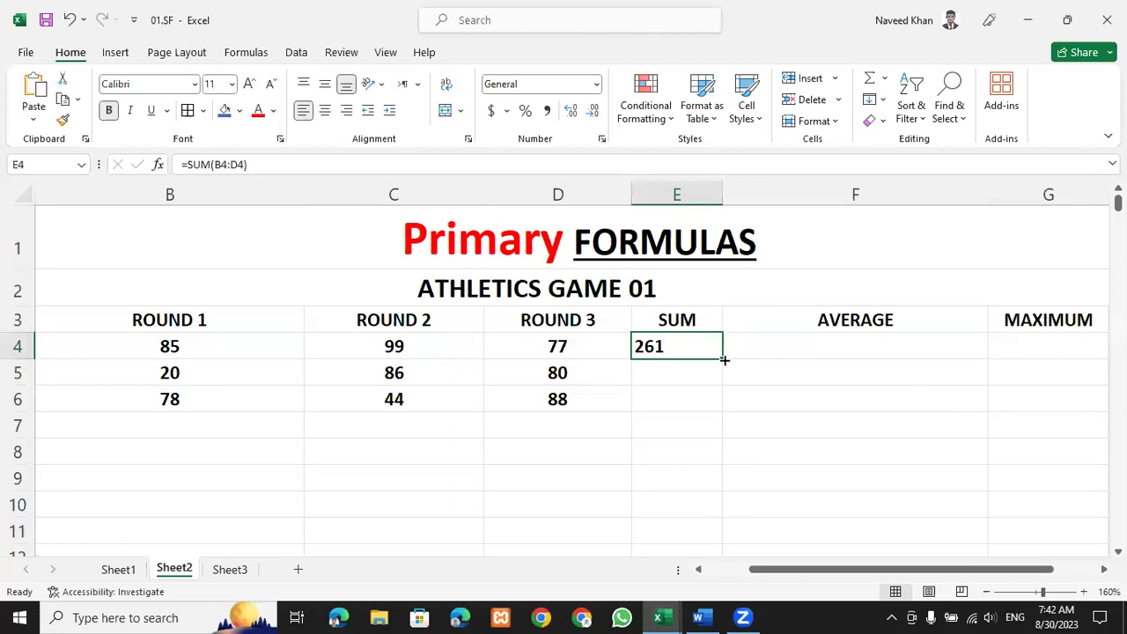
pyautogui.moveTo(721, 359); pyautogui.dragTo(669, 423)
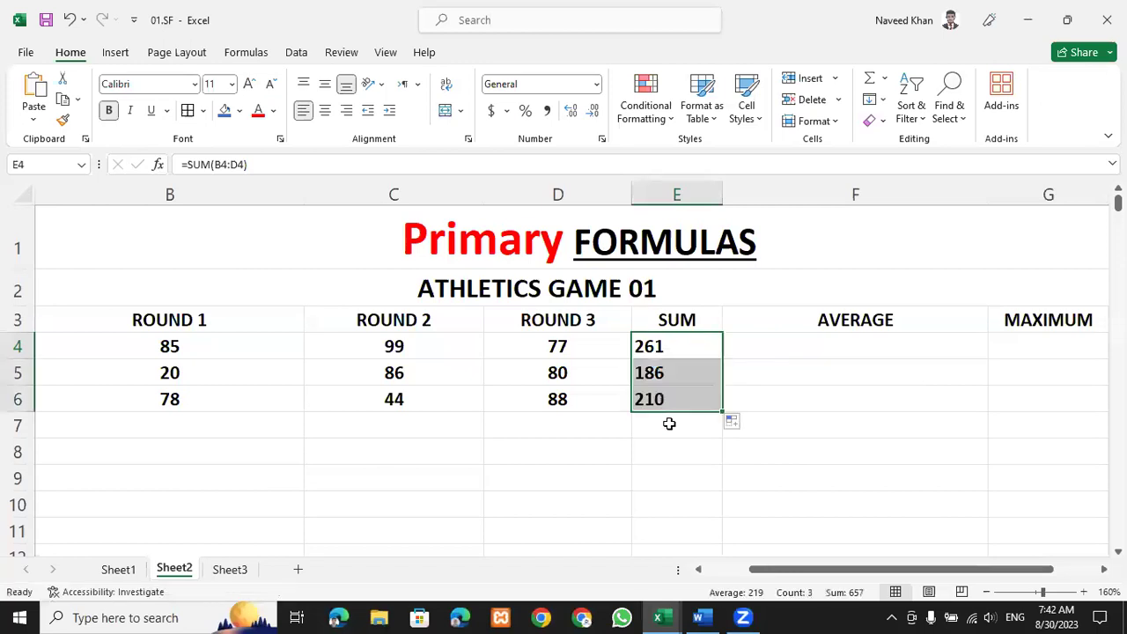
pyautogui.click(669, 423)
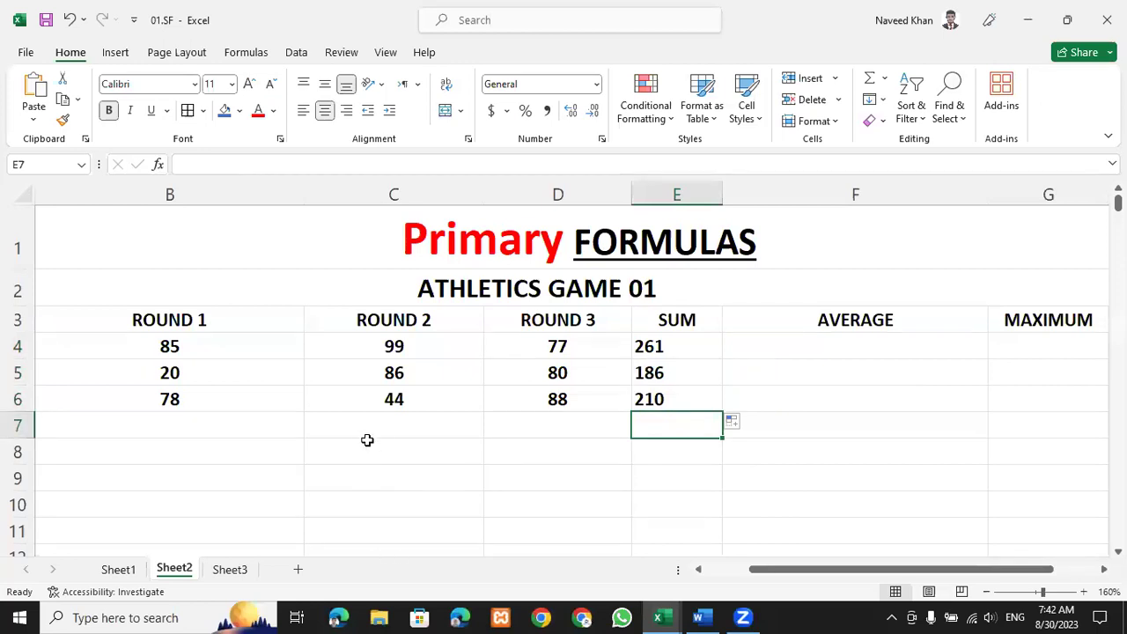
# Inspect the SUM formulas in E4, E5 and E6 showing 261, 186 and 210.
pyautogui.scroll(-6, 368, 456)
pyautogui.scroll(6, 684, 437)
pyautogui.click(649, 404)
pyautogui.click(538, 504)
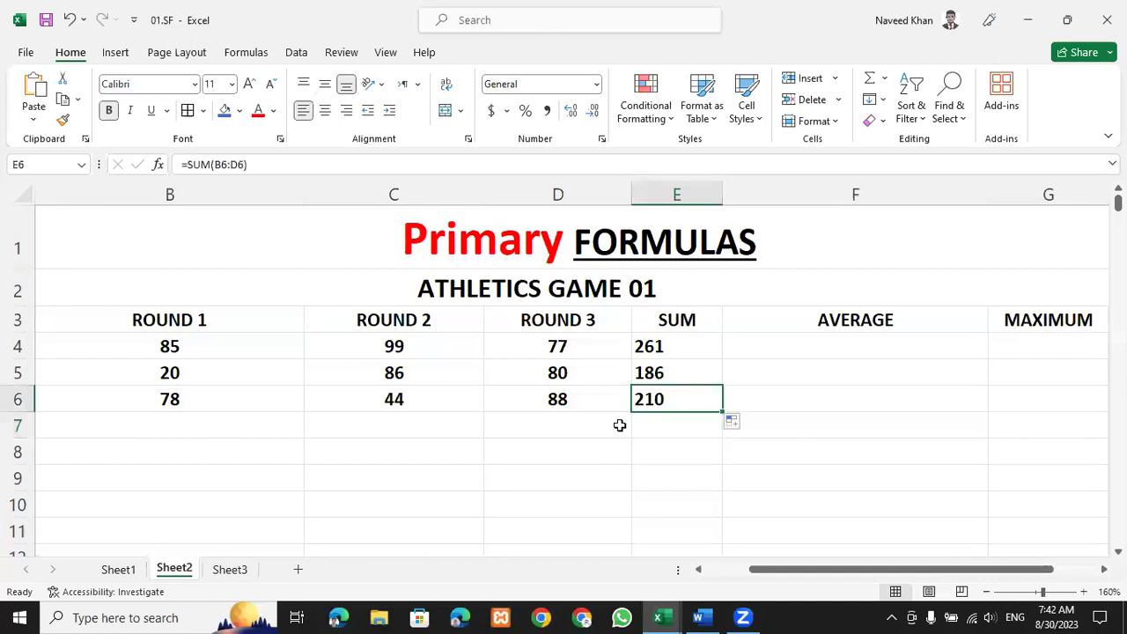
pyautogui.doubleClick(671, 347)
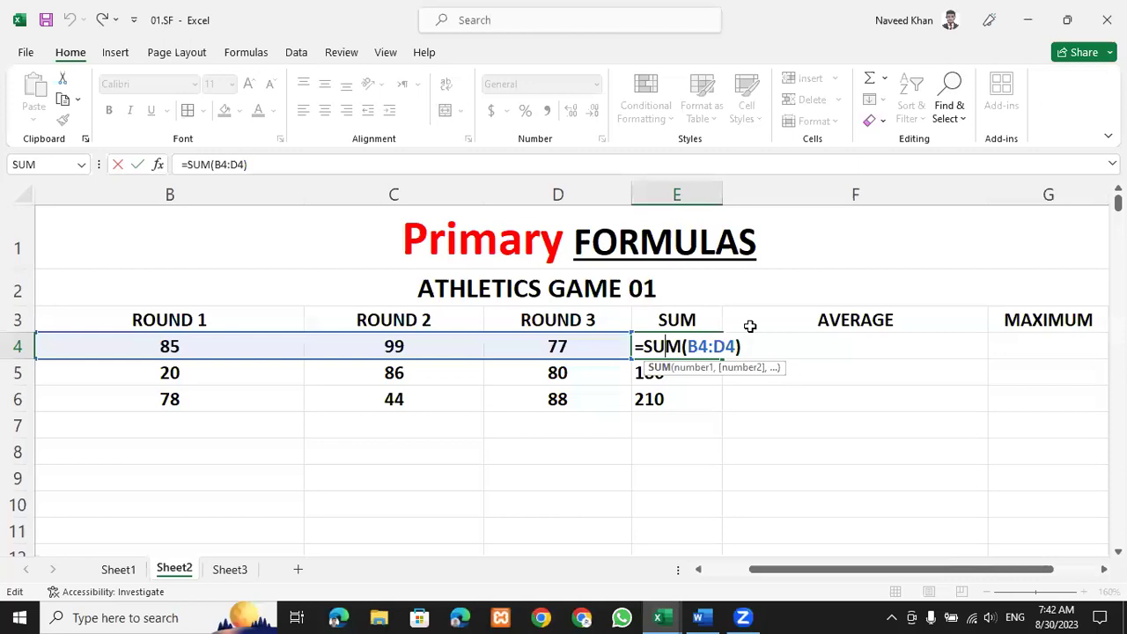
pyautogui.click(695, 373)
pyautogui.click(676, 404)
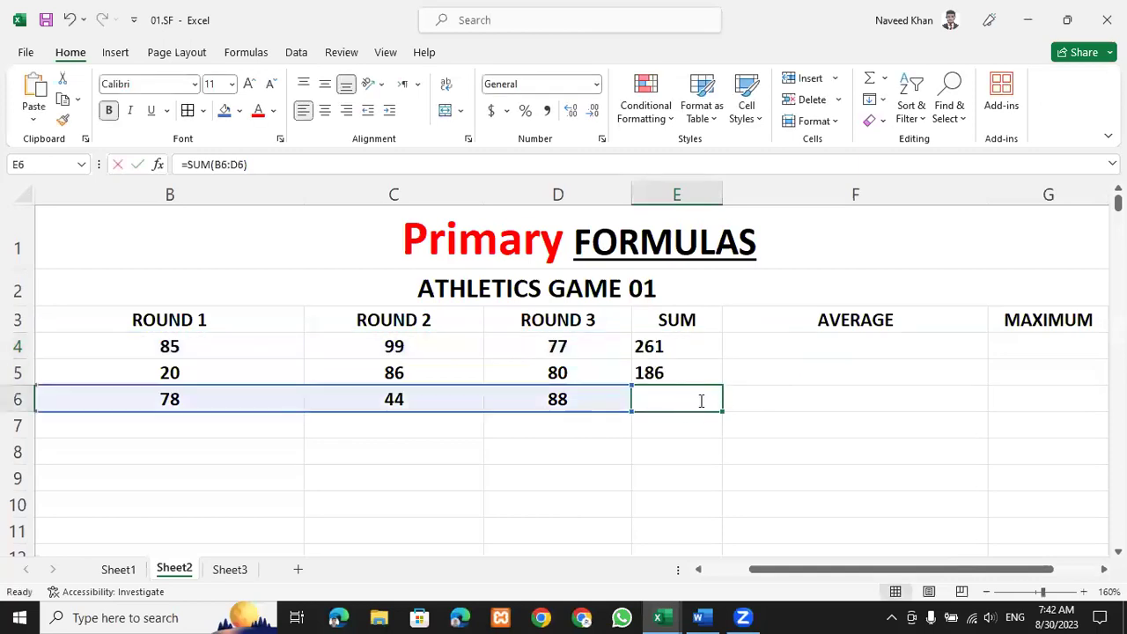
pyautogui.doubleClick(699, 400)
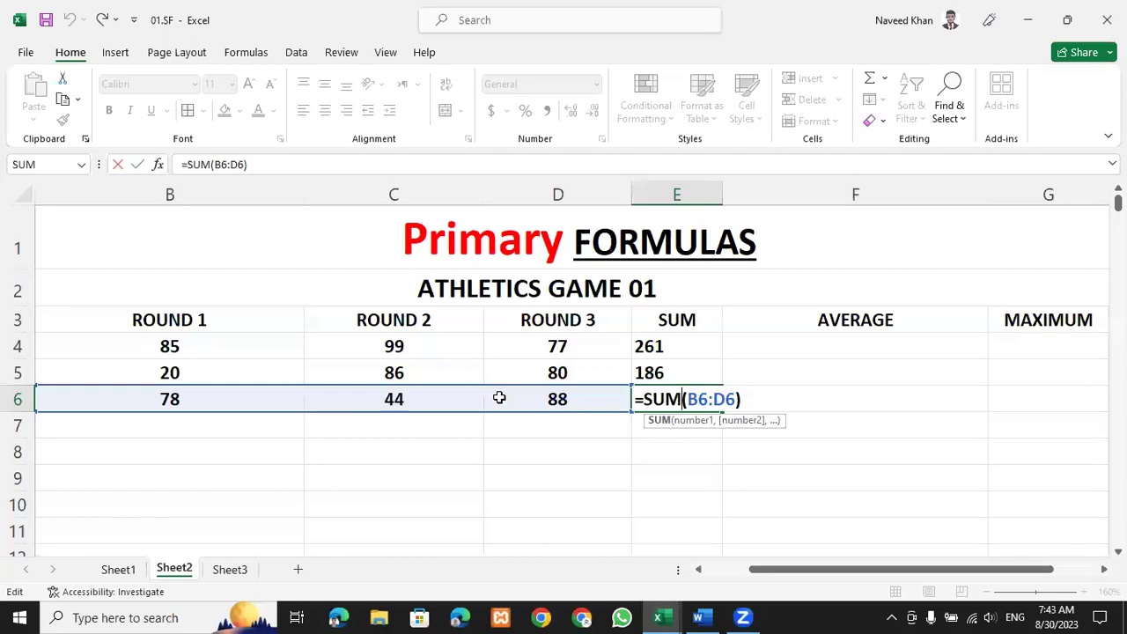
pyautogui.press('Return')
pyautogui.click(768, 474)
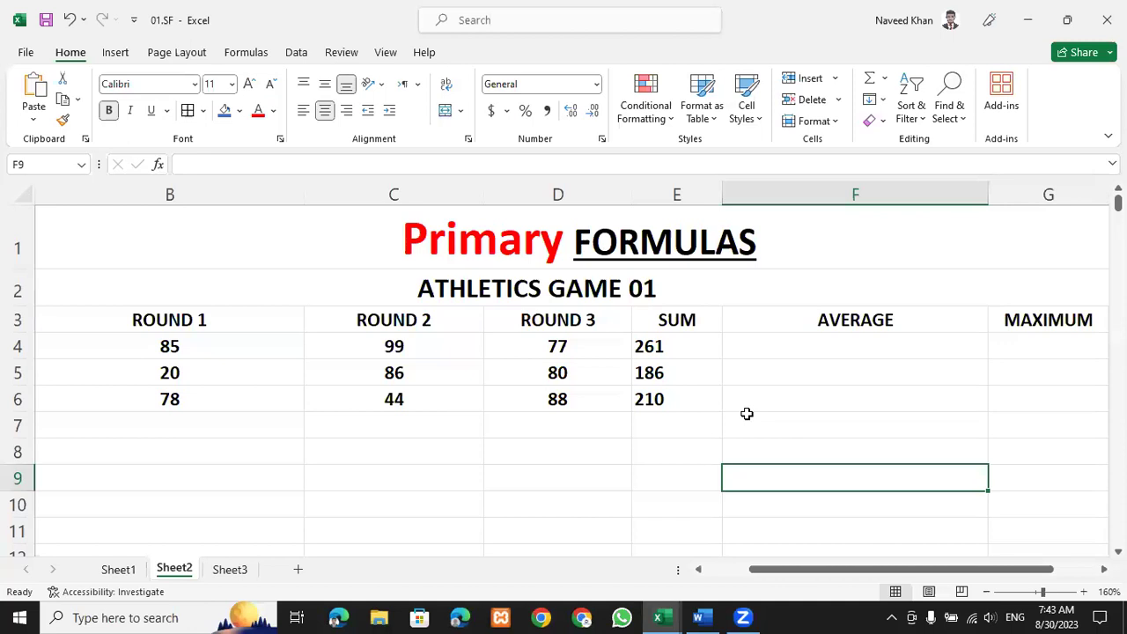
pyautogui.click(806, 350)
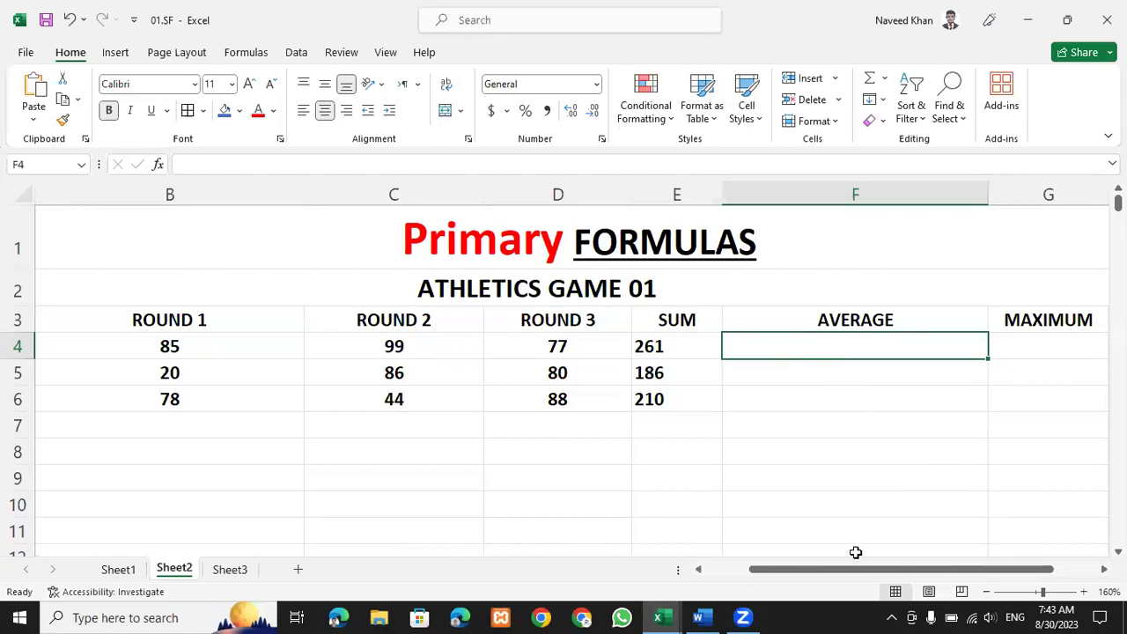
pyautogui.moveTo(848, 573); pyautogui.dragTo(920, 573)
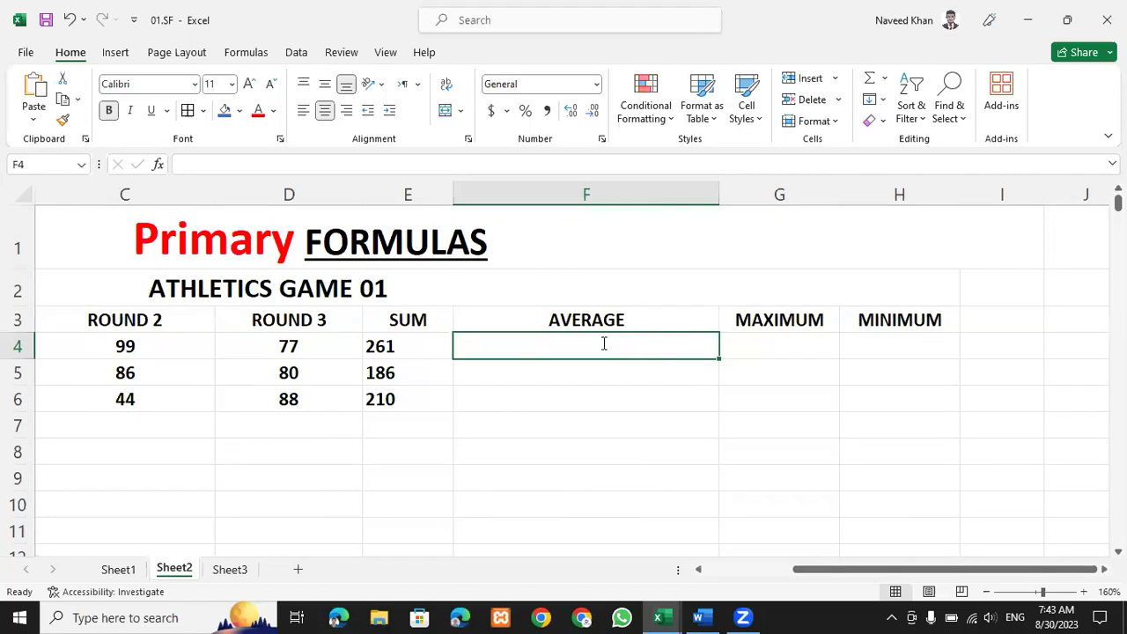
# Start an AVERAGE function in F4, correcting the mistyped function name.
pyautogui.write('=a')
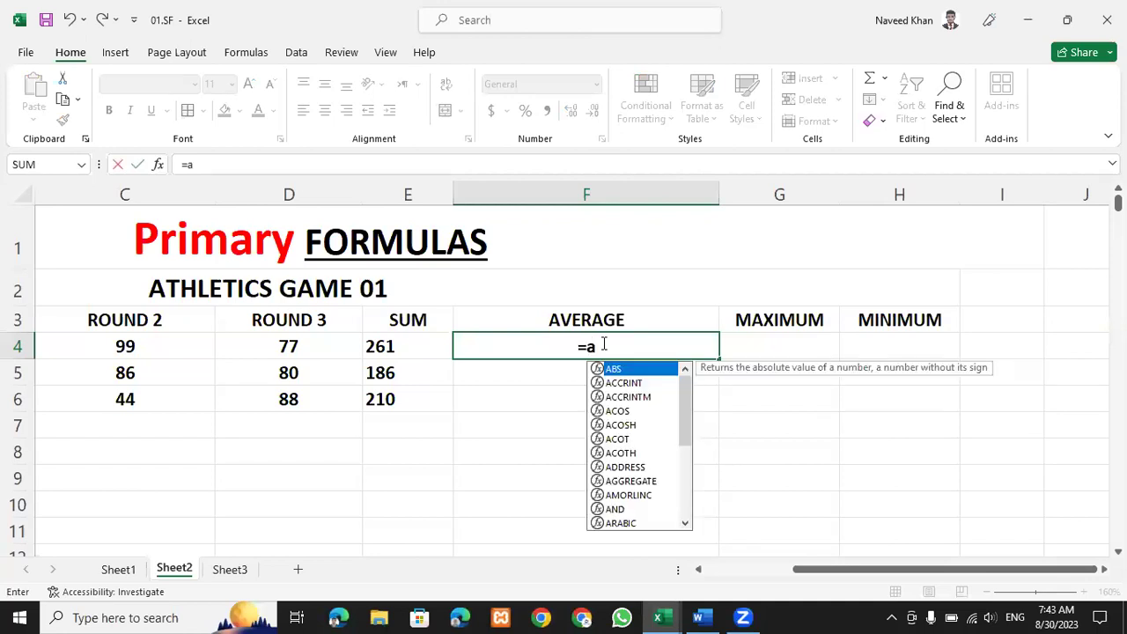
pyautogui.press('BackSpace')
pyautogui.press('BackSpace')
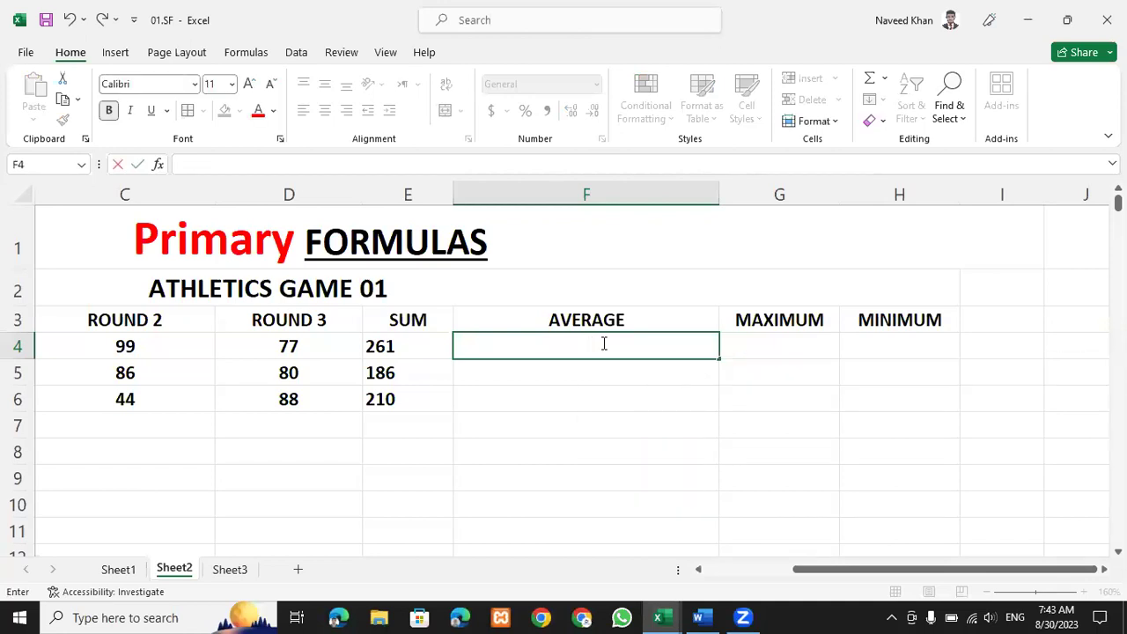
pyautogui.write('=')
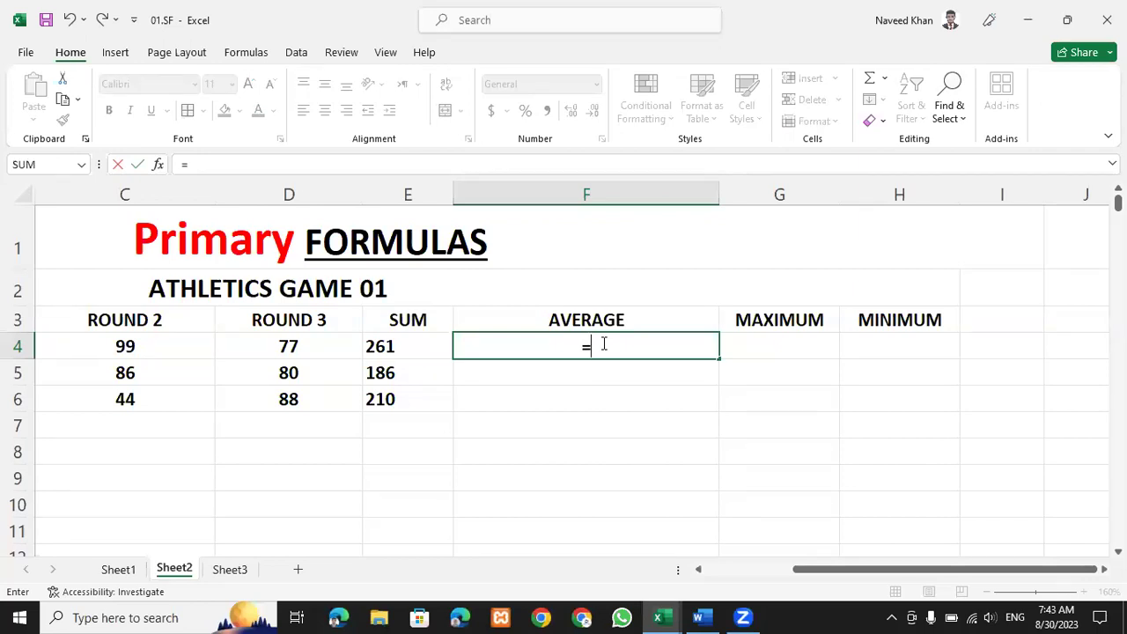
pyautogui.write('av')
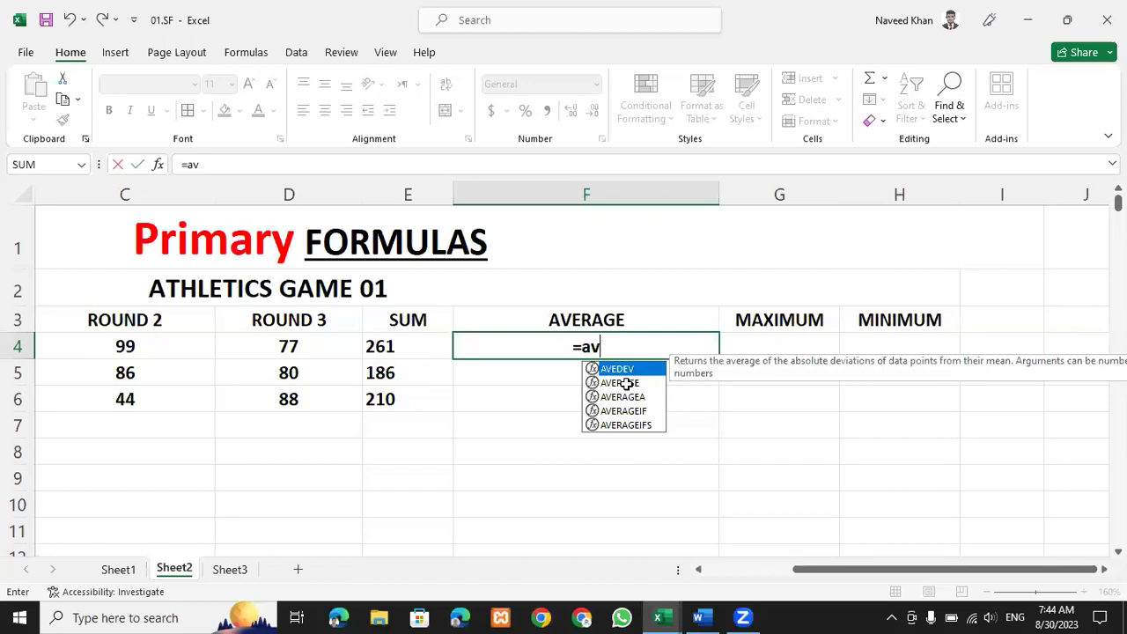
pyautogui.doubleClick(621, 385)
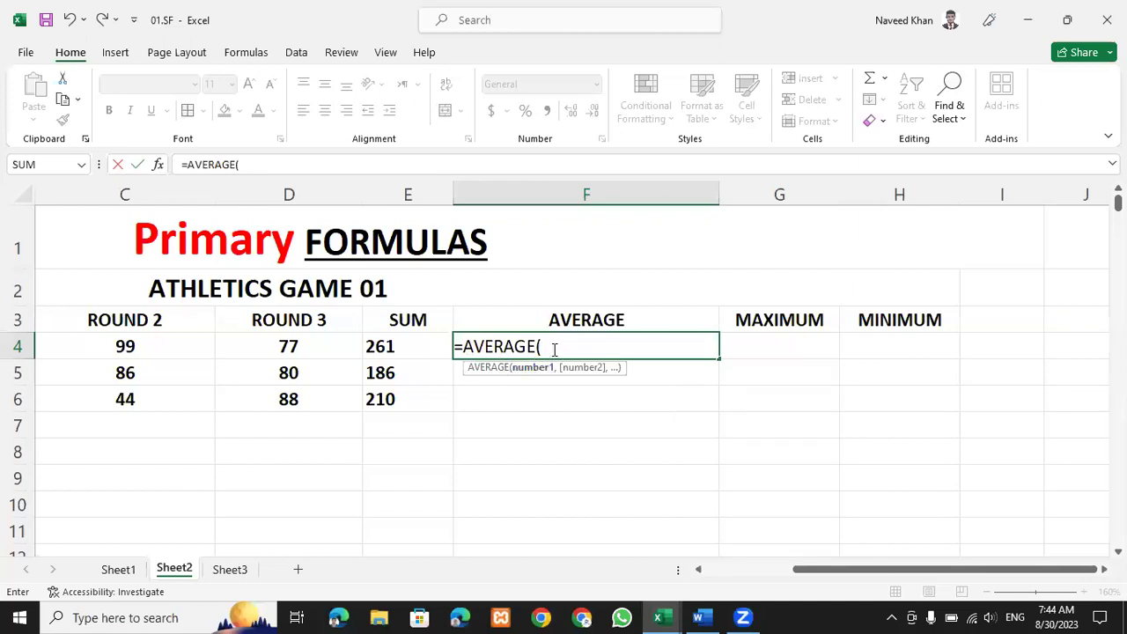
pyautogui.press('BackSpace')
pyautogui.press('BackSpace')
pyautogui.press('BackSpace')
pyautogui.press('BackSpace')
pyautogui.press('BackSpace')
pyautogui.press('BackSpace')
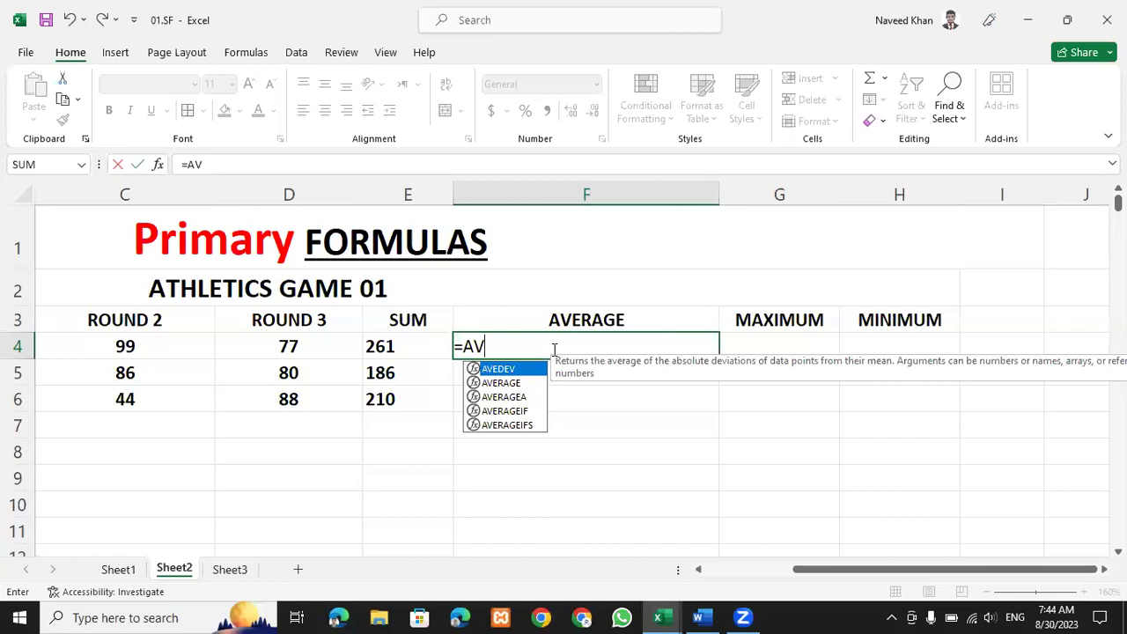
pyautogui.write('er')
pyautogui.press('BackSpace')
pyautogui.press('BackSpace')
pyautogui.press('Escape')
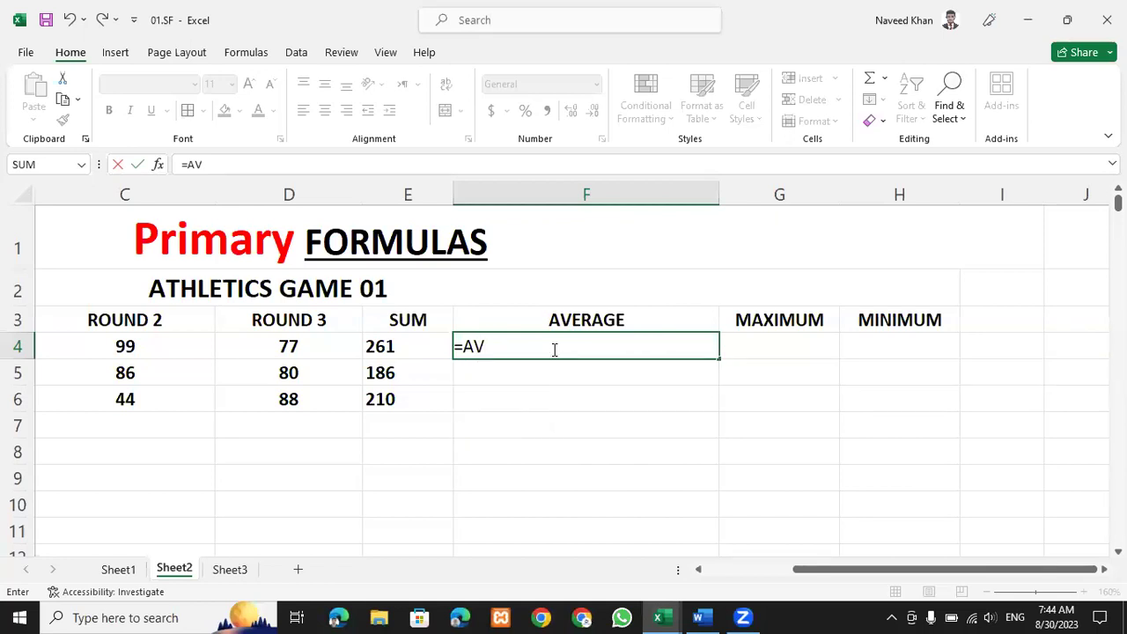
pyautogui.write('ERAGE')
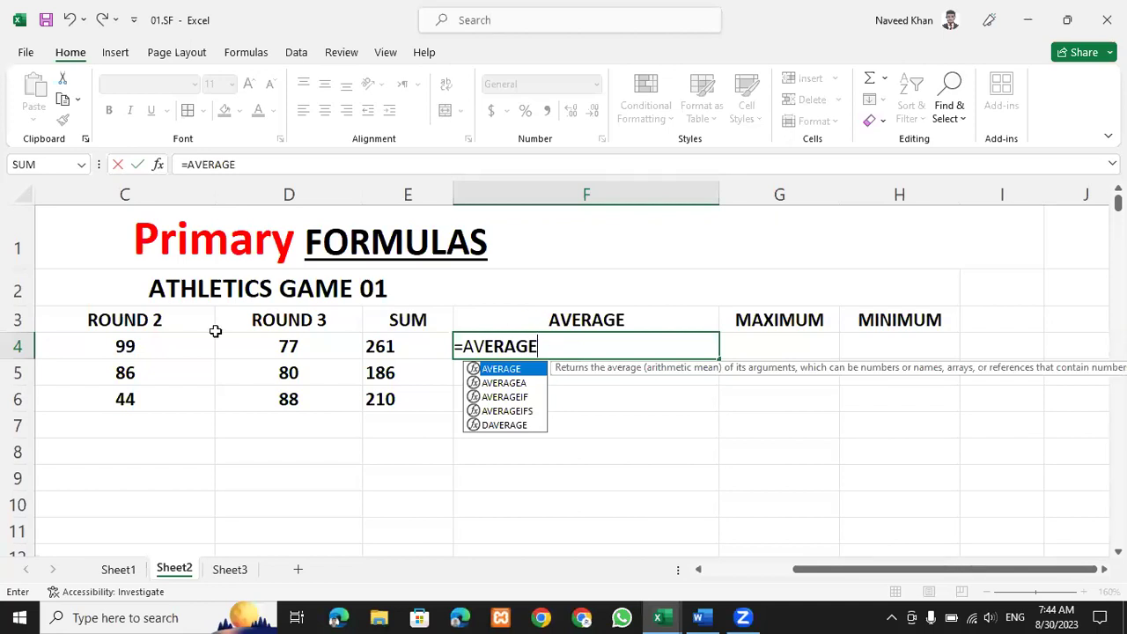
pyautogui.write('(')
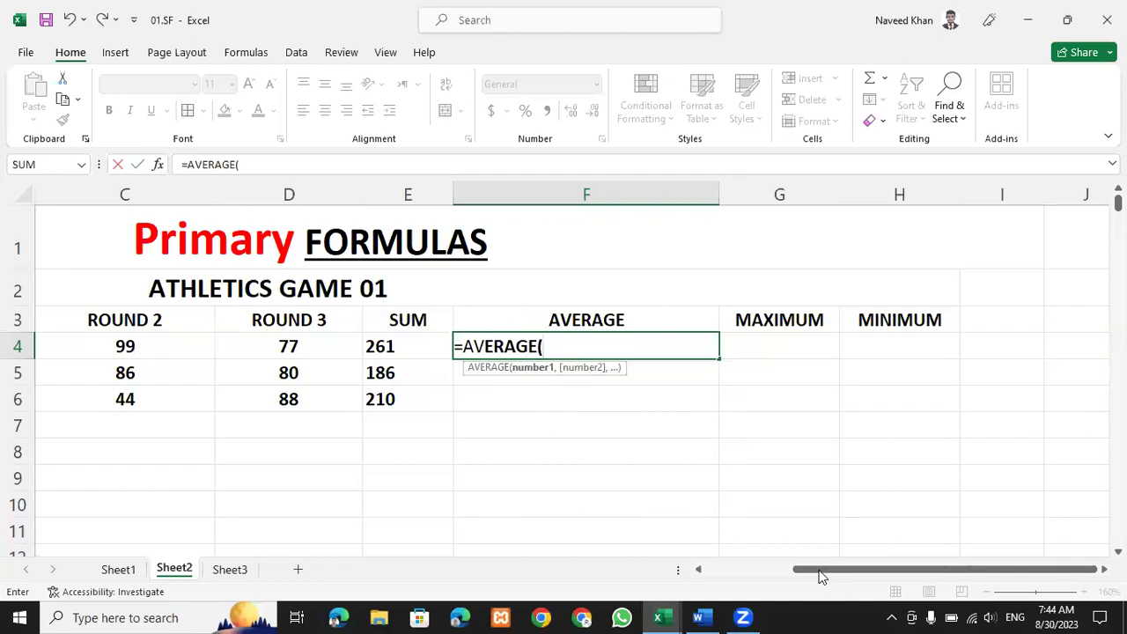
# Complete the formula as =AVERAGE(B4:D4) so F4 shows 87.
pyautogui.moveTo(795, 572); pyautogui.dragTo(779, 573)
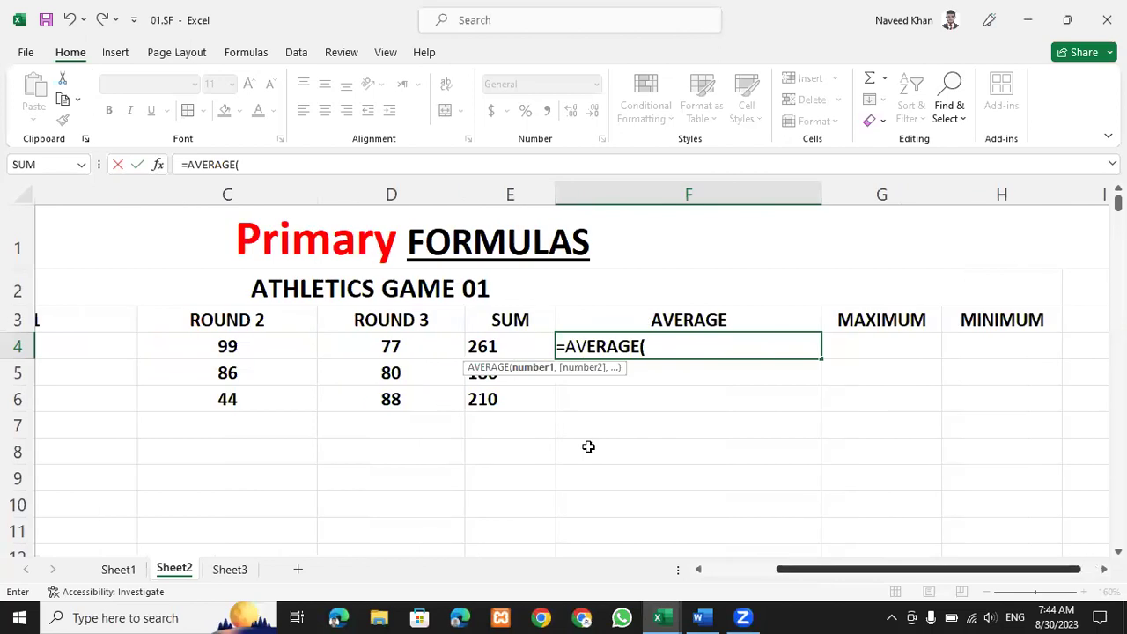
pyautogui.hscroll(-3, 588, 447)
pyautogui.moveTo(213, 347); pyautogui.dragTo(519, 347)
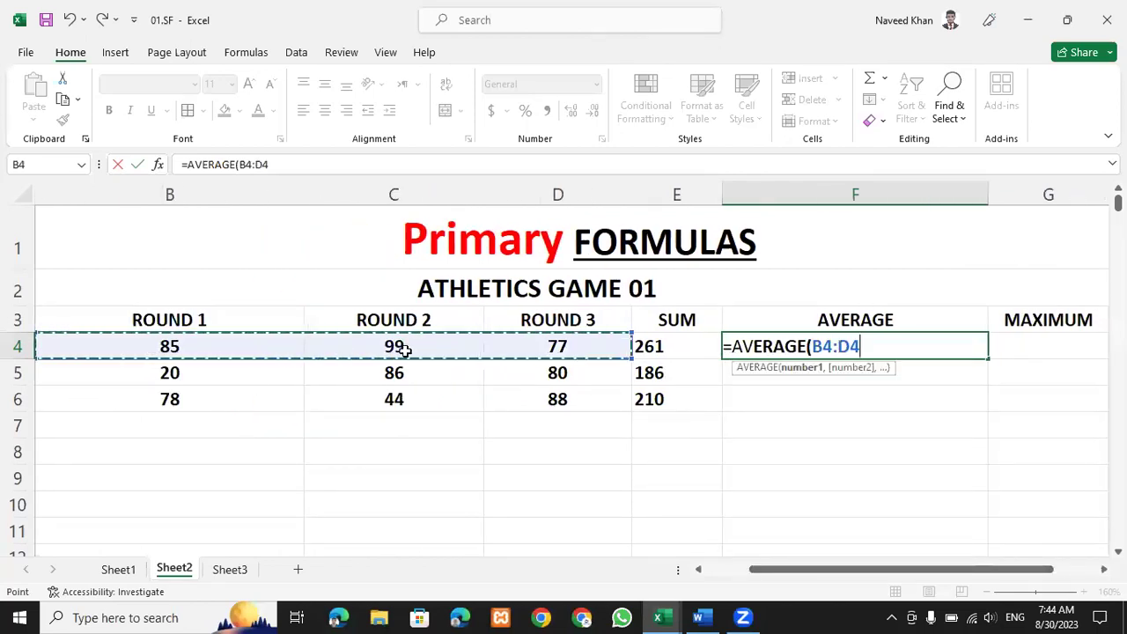
pyautogui.write(')')
pyautogui.press('Return')
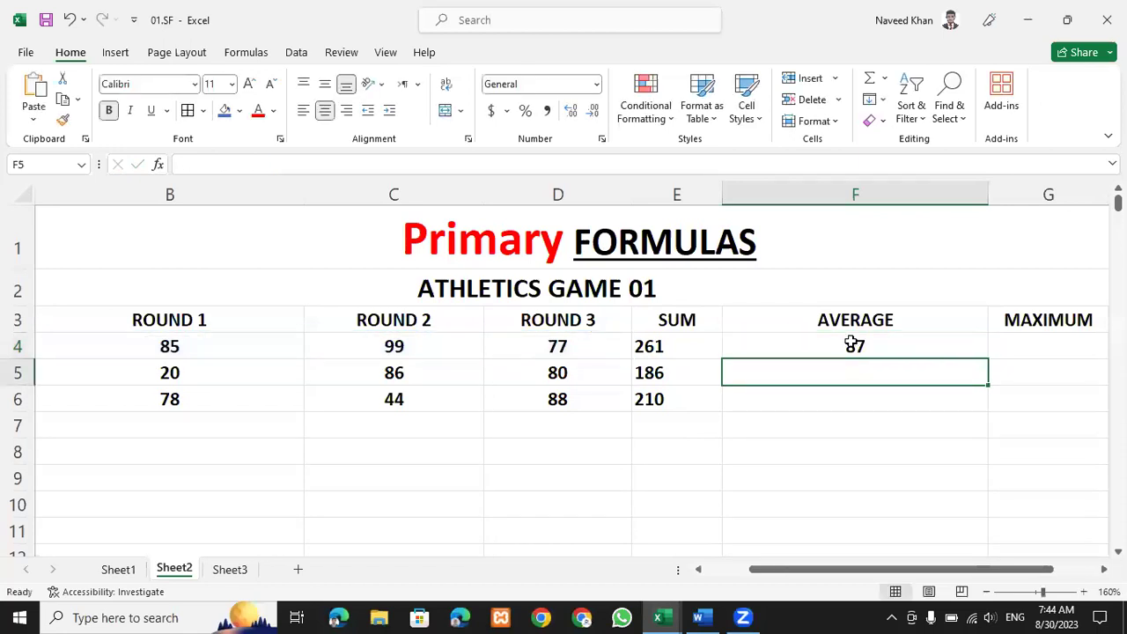
# Review F4's AVERAGE formula and the B4:D4 scores it covers.
pyautogui.click(851, 343)
pyautogui.click(172, 348)
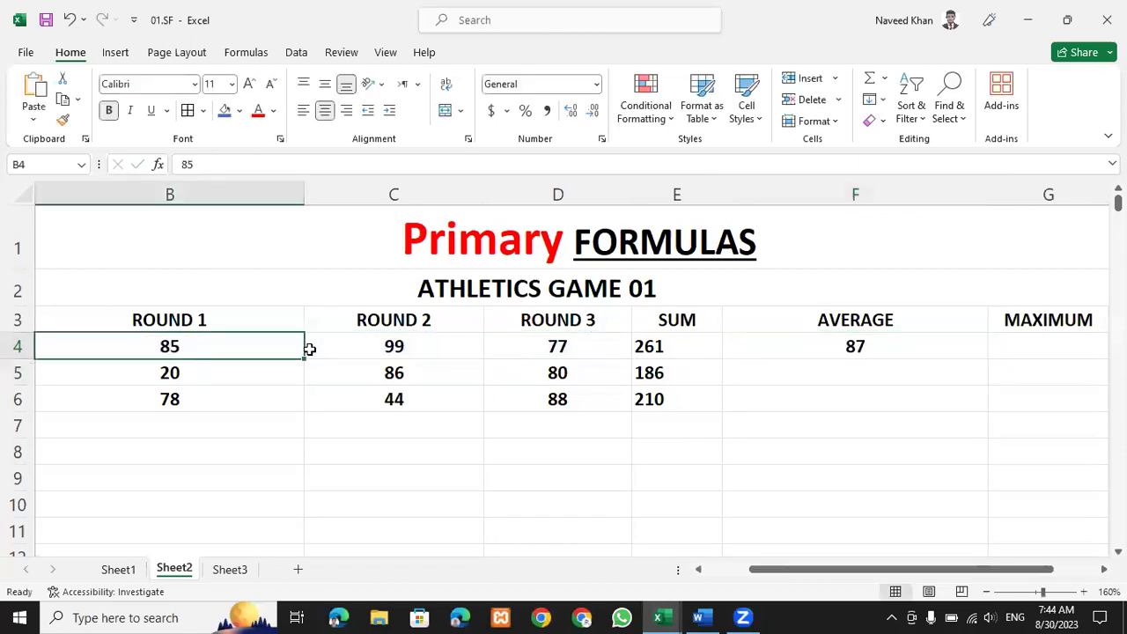
pyautogui.moveTo(310, 349); pyautogui.dragTo(555, 350)
pyautogui.click(856, 346)
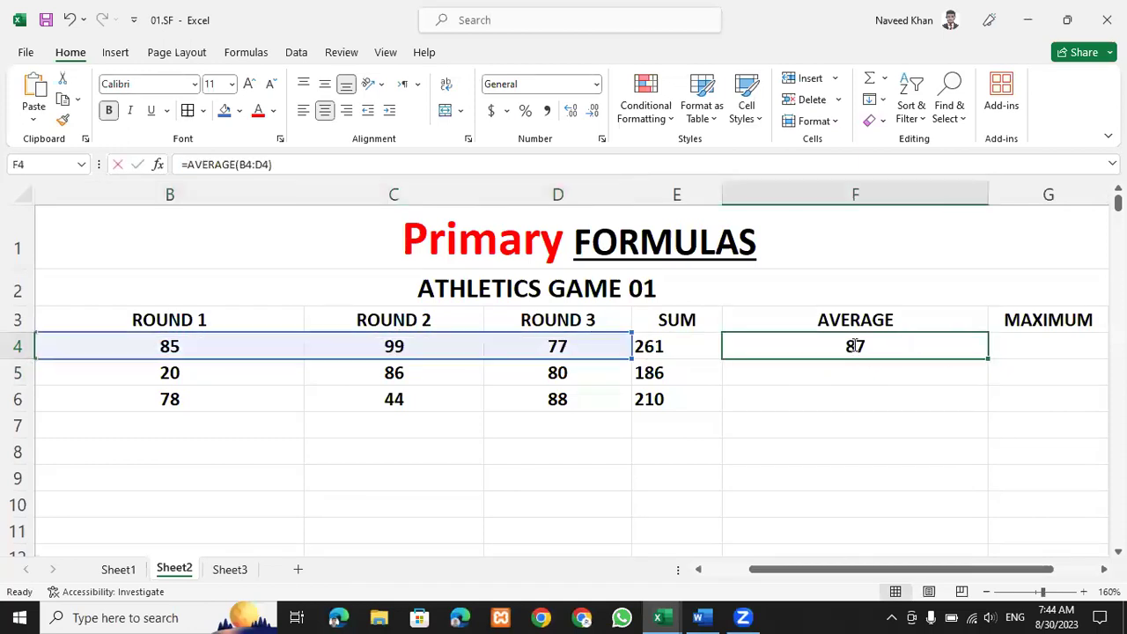
pyautogui.doubleClick(856, 346)
pyautogui.press('Return')
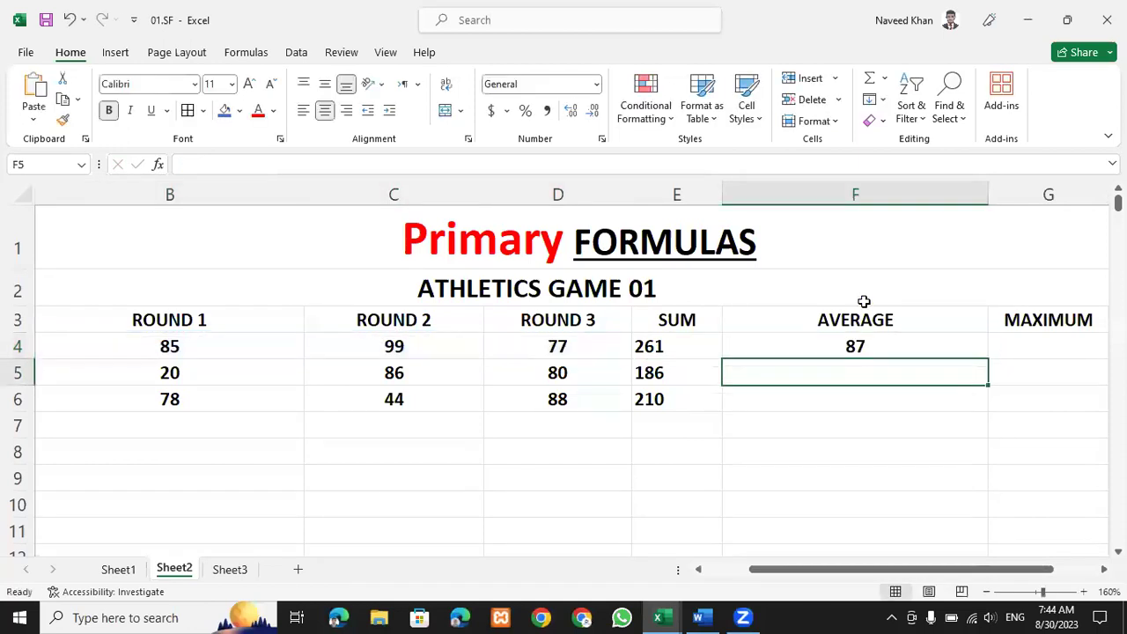
pyautogui.click(526, 478)
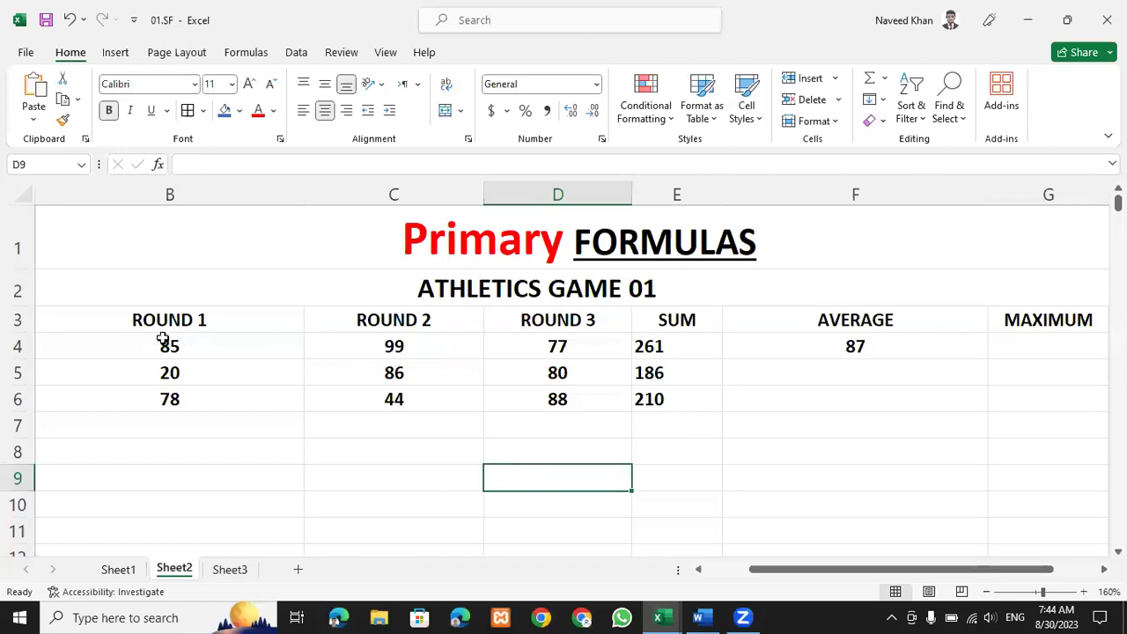
pyautogui.moveTo(170, 346); pyautogui.dragTo(532, 346)
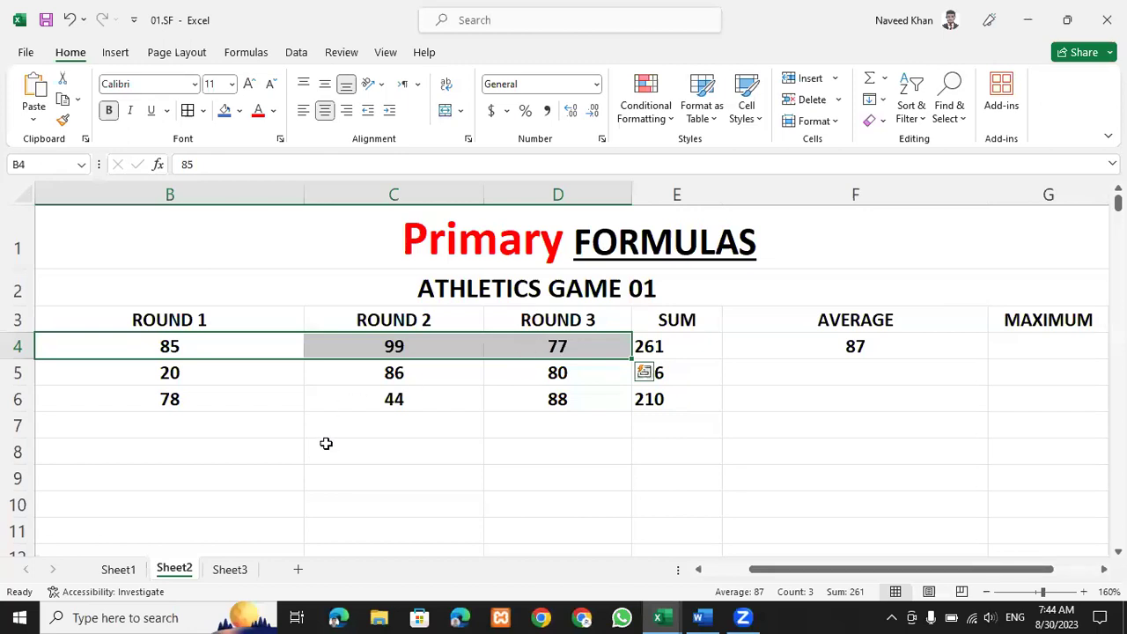
pyautogui.click(383, 476)
# Delete =AVERAGE(B4:D4) from F4 and begin a new formula with =.
pyautogui.click(837, 343)
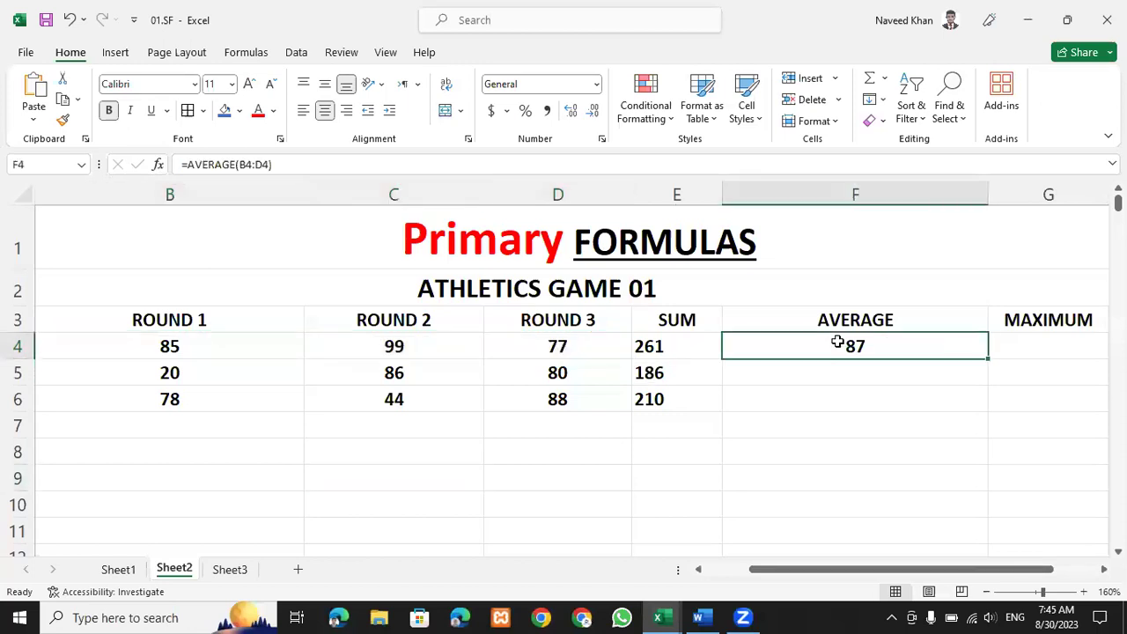
pyautogui.press('Delete')
pyautogui.write('=')
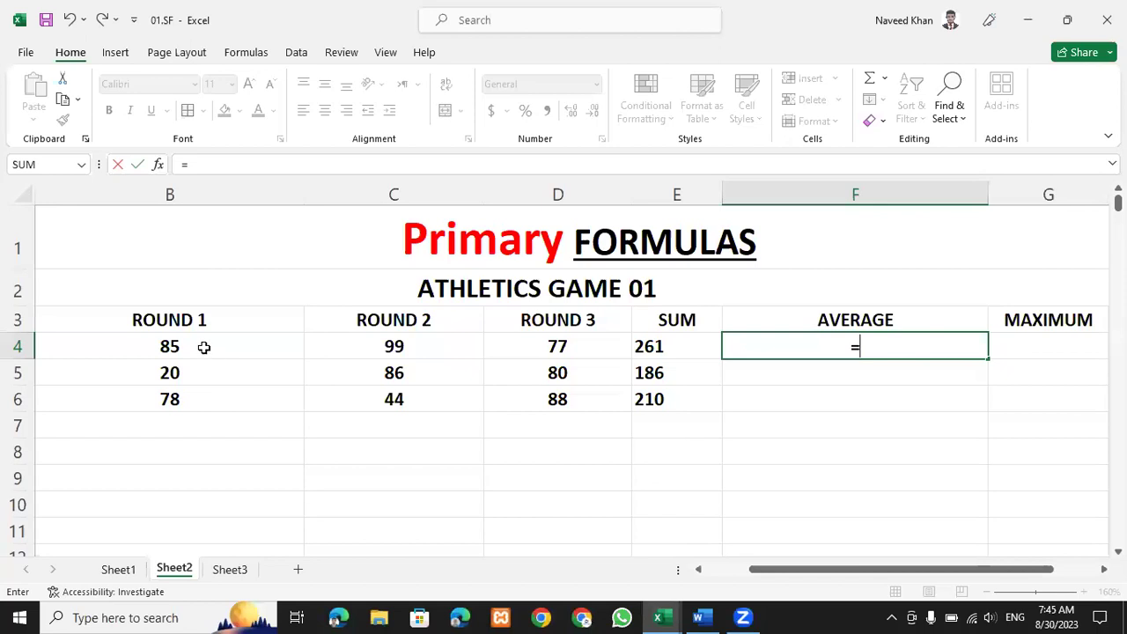
# Enter the trial formula =B4:D4/3 in F4.
pyautogui.moveTo(204, 346); pyautogui.dragTo(499, 343)
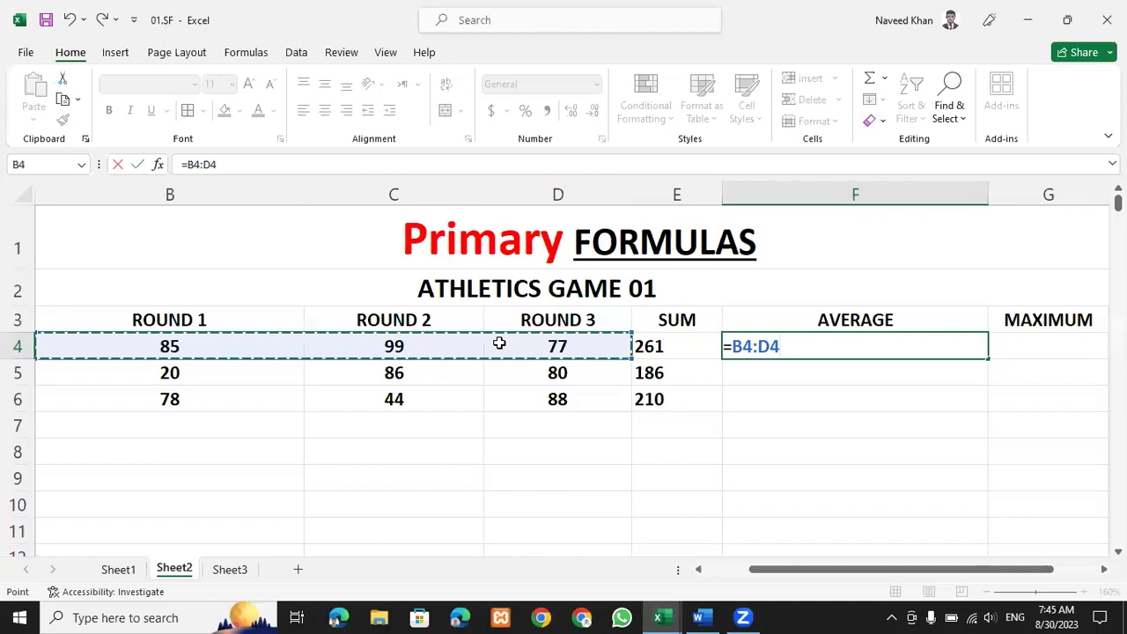
pyautogui.write('?')
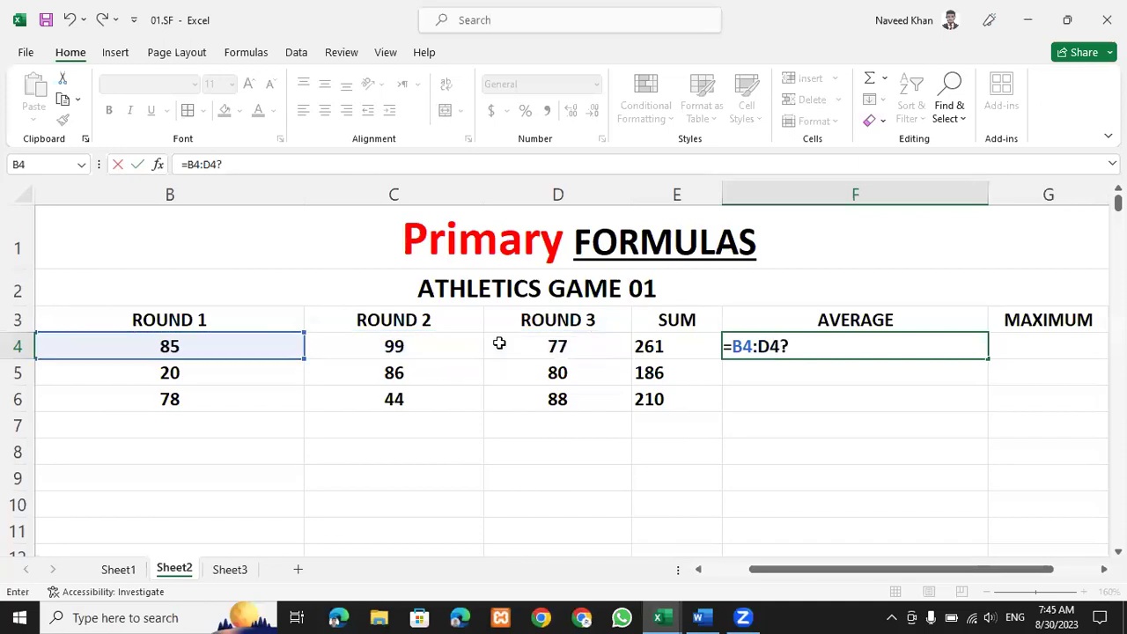
pyautogui.press('BackSpace')
pyautogui.write('/')
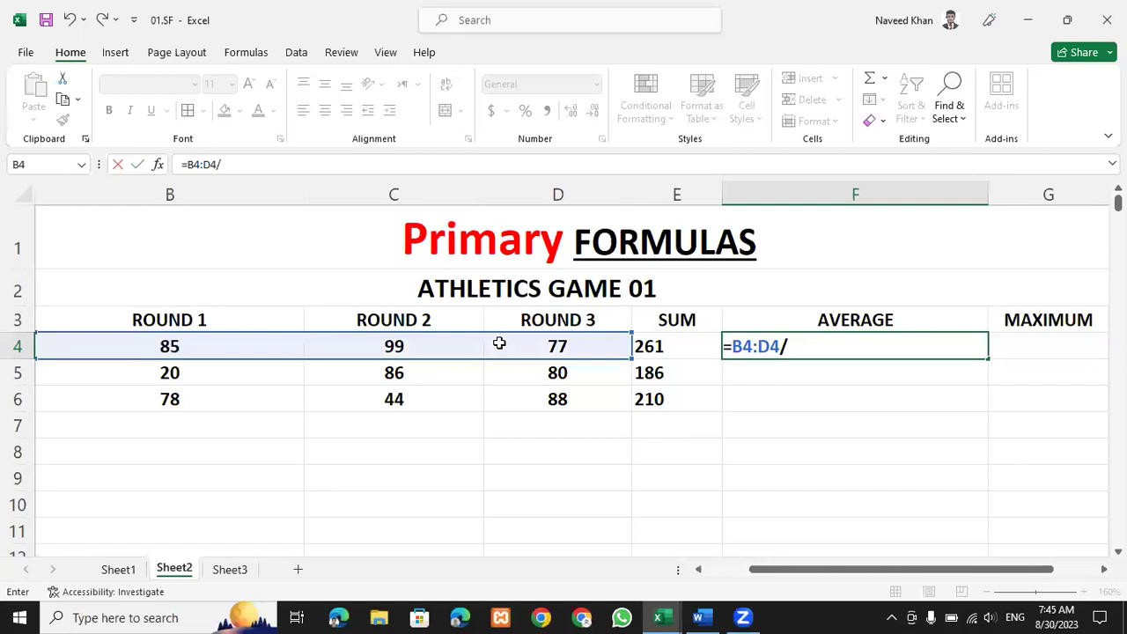
pyautogui.write('3')
pyautogui.press('Return')
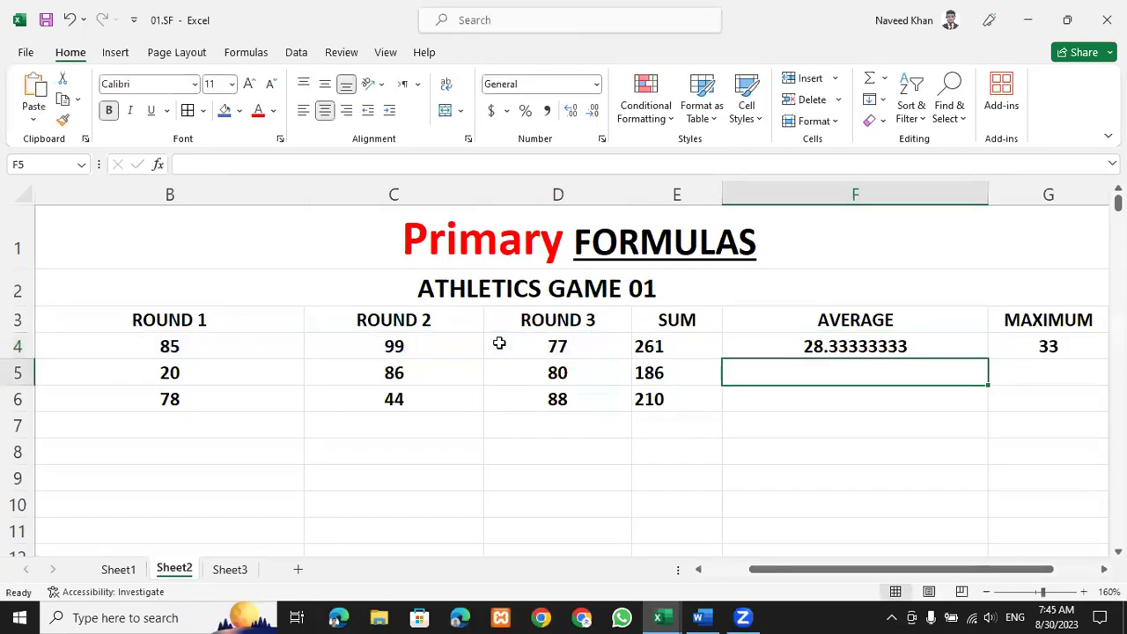
# Delete the wrong 28.33333333 result, leaving F4 empty.
pyautogui.click(828, 348)
pyautogui.press('Delete')
pyautogui.press('Down')
pyautogui.press('Down')
pyautogui.press('Up')
pyautogui.press('Up')
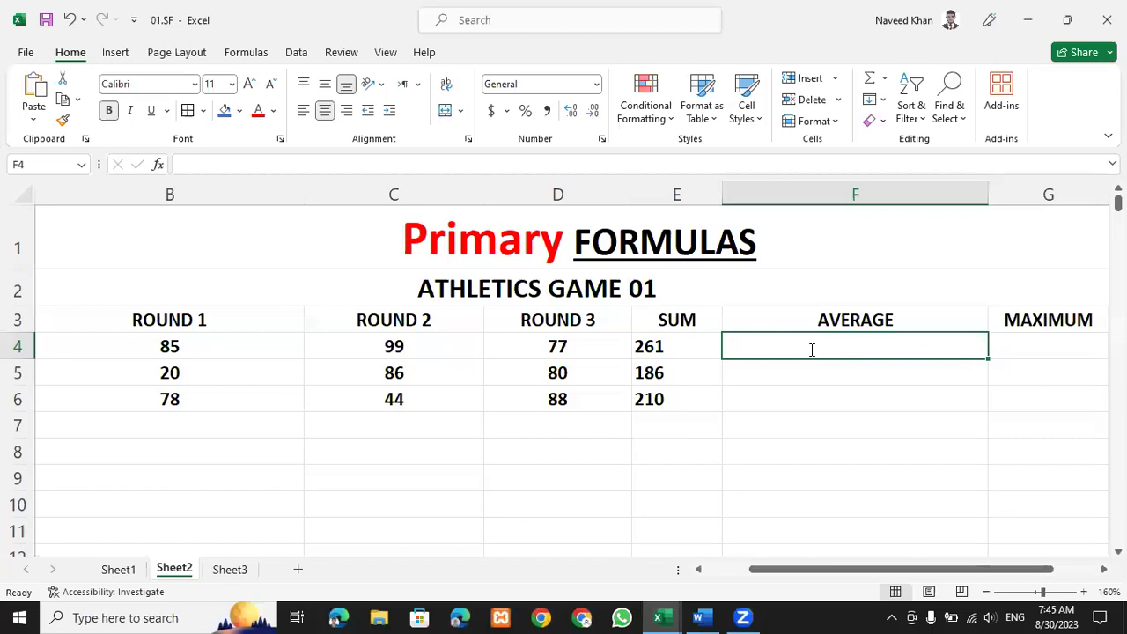
pyautogui.write('=')
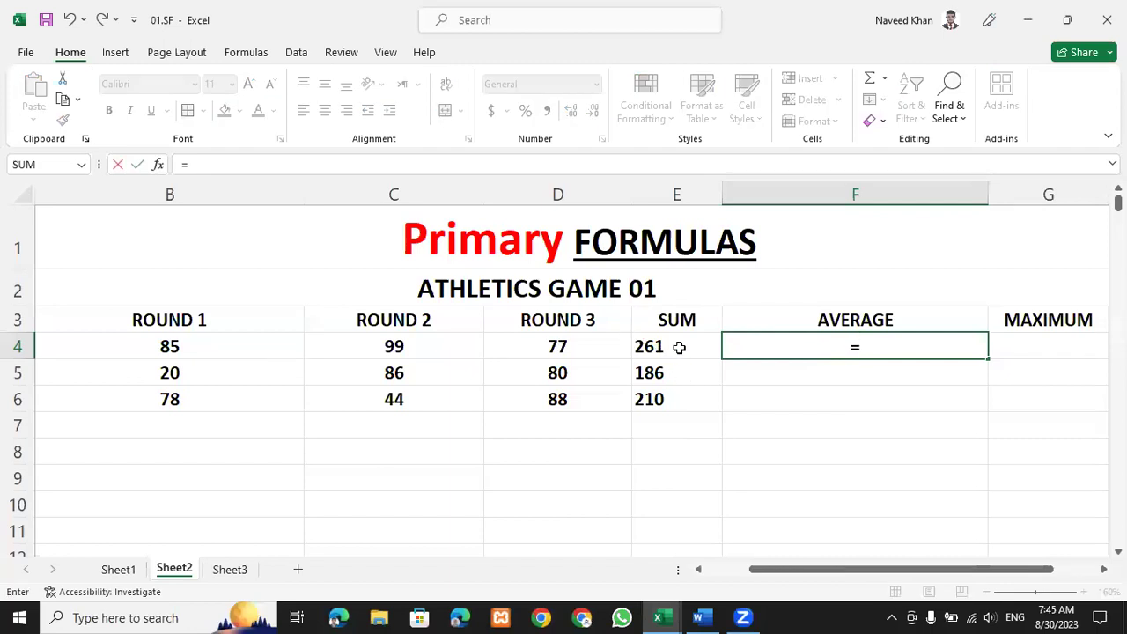
pyautogui.click(679, 348)
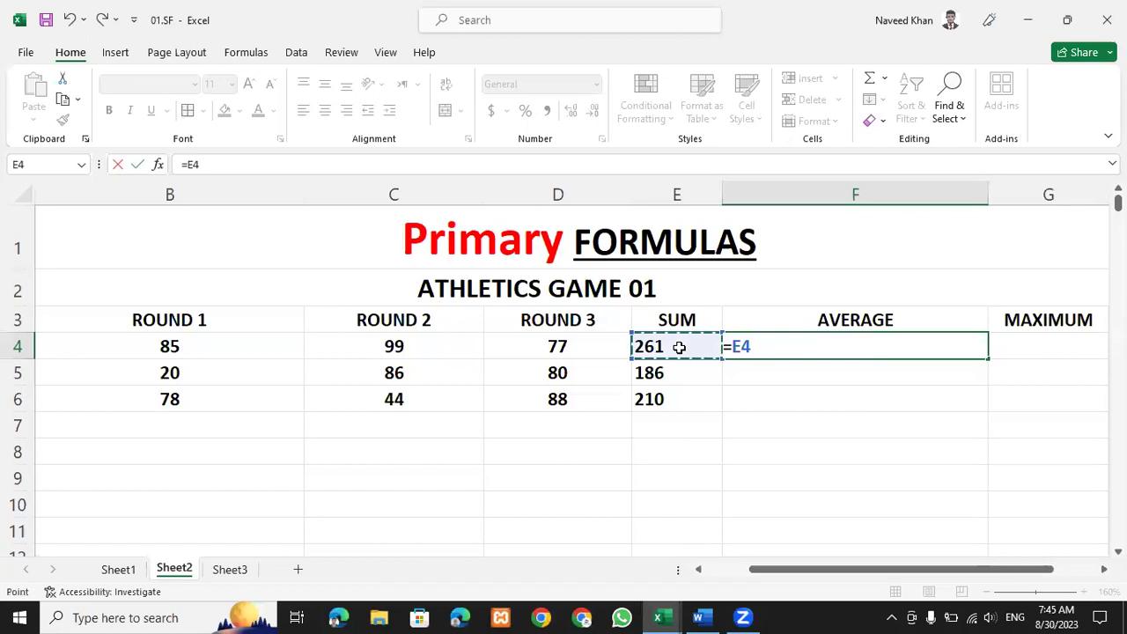
pyautogui.write('/')
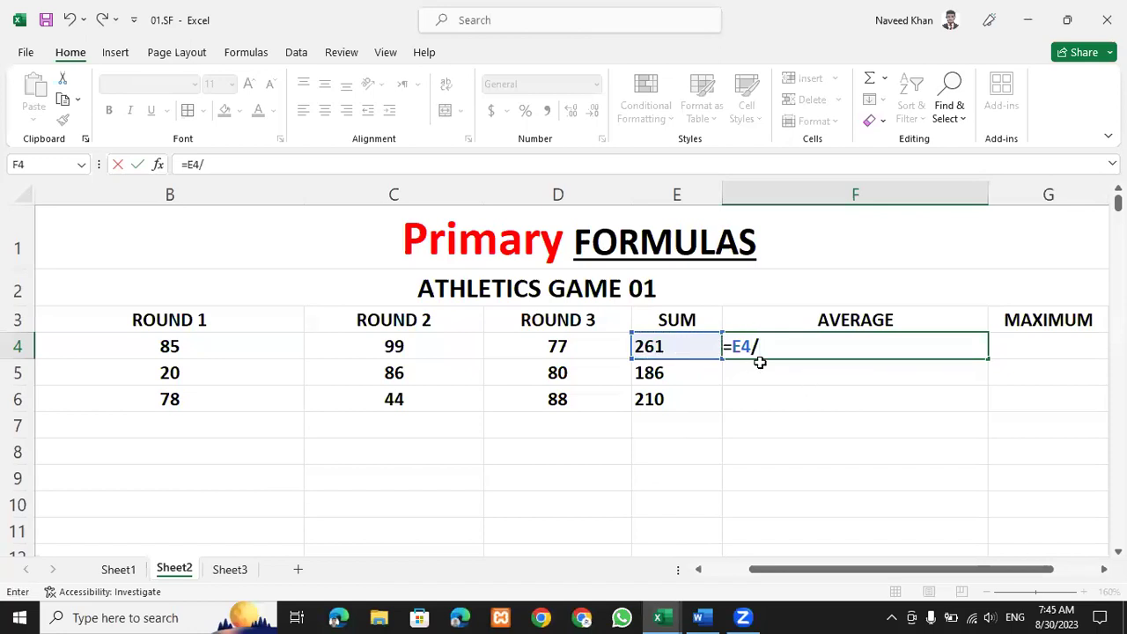
pyautogui.write('3')
pyautogui.press('Return')
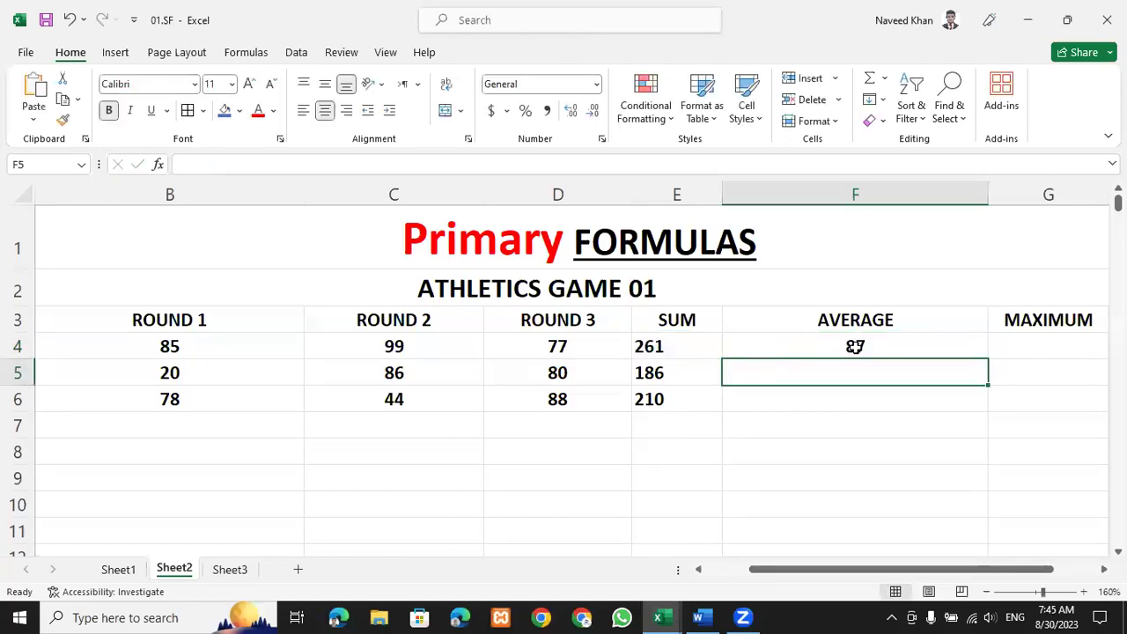
pyautogui.doubleClick(855, 346)
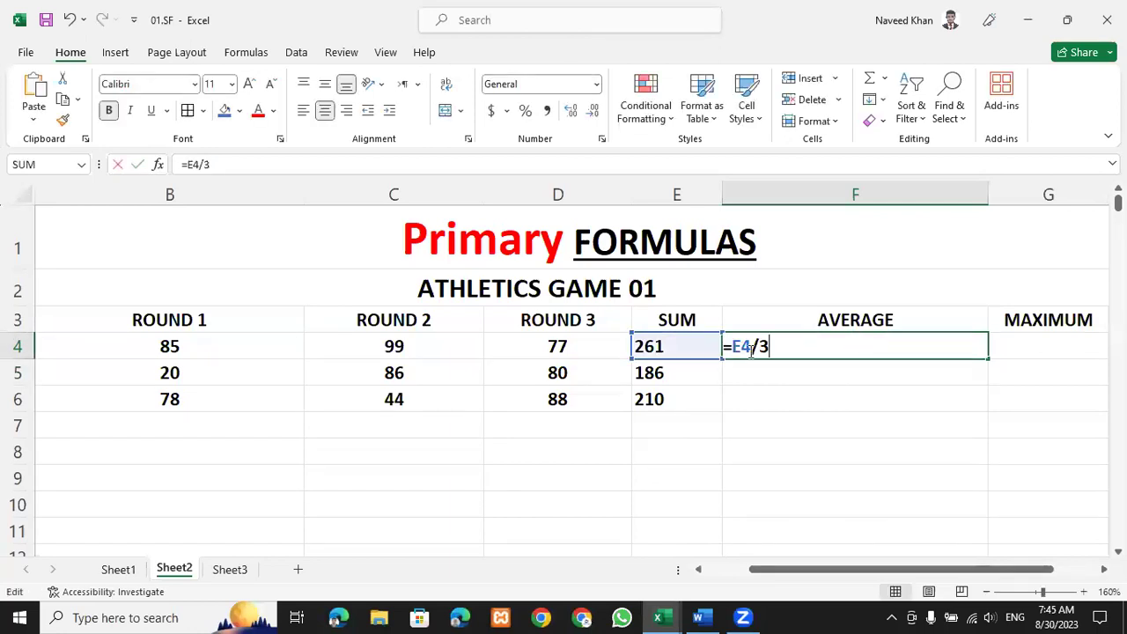
pyautogui.click(220, 341)
pyautogui.click(368, 345)
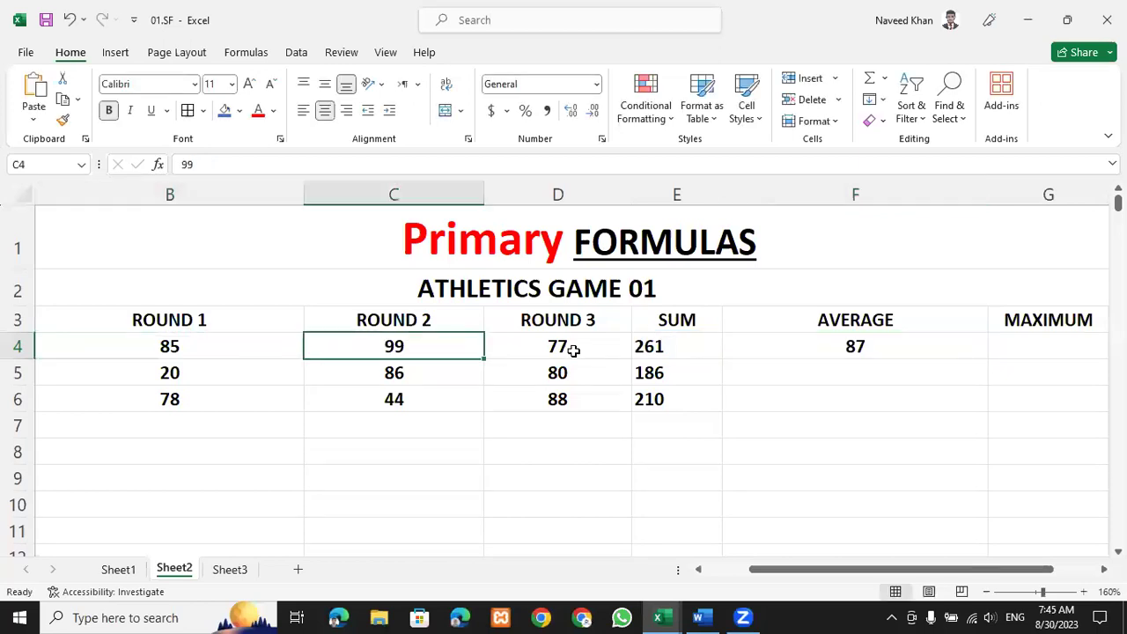
pyautogui.click(564, 351)
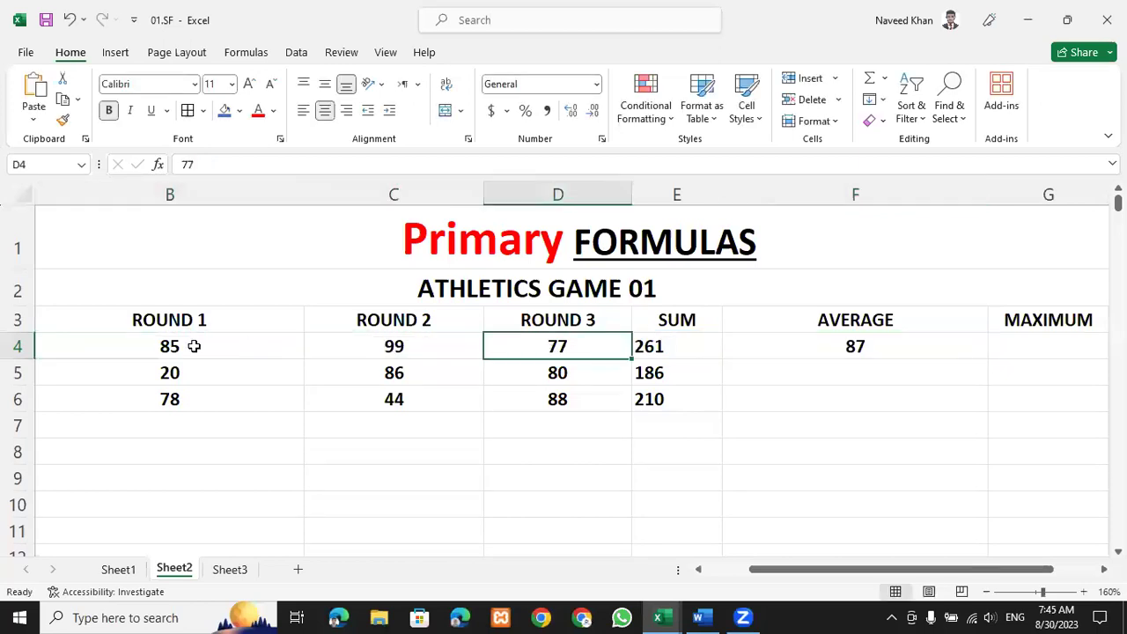
pyautogui.doubleClick(848, 347)
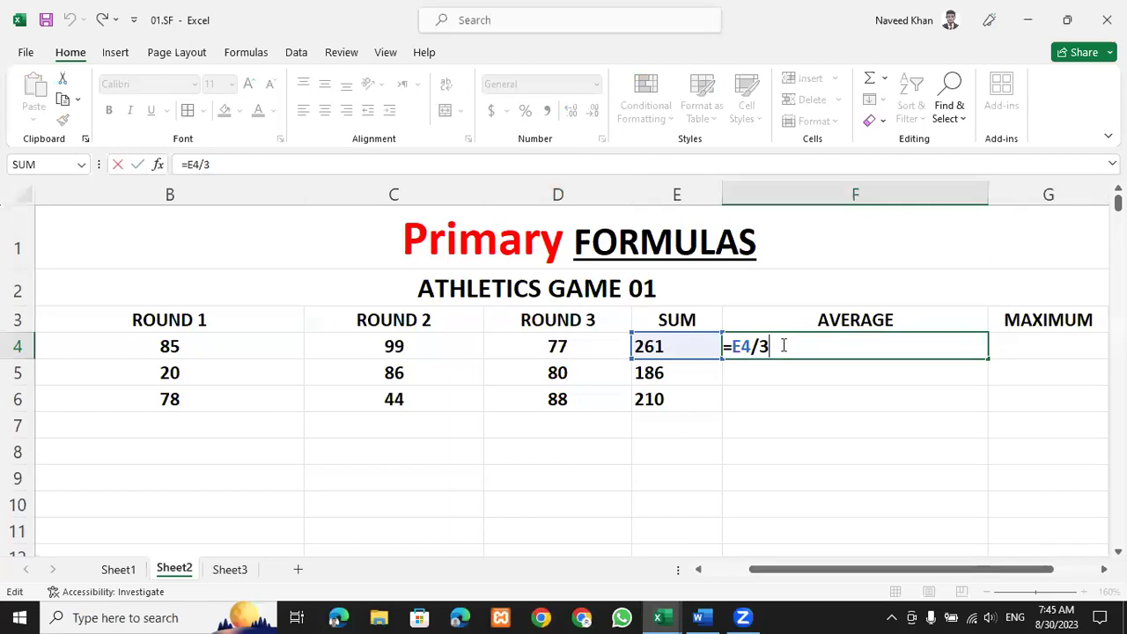
pyautogui.press('BackSpace')
pyautogui.press('BackSpace')
pyautogui.press('BackSpace')
pyautogui.press('BackSpace')
pyautogui.press('BackSpace')
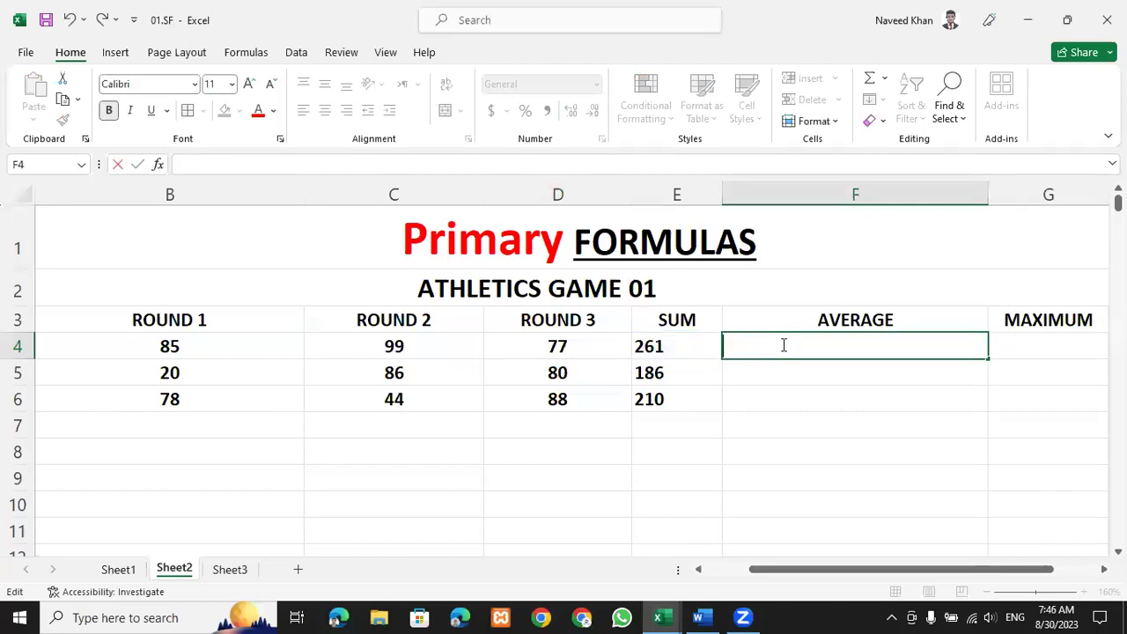
# Enter =AVERAGE(B4:D4) in F4 and fill it down to F6, giving 87, 62 and 70.
pyautogui.write('=AVE')
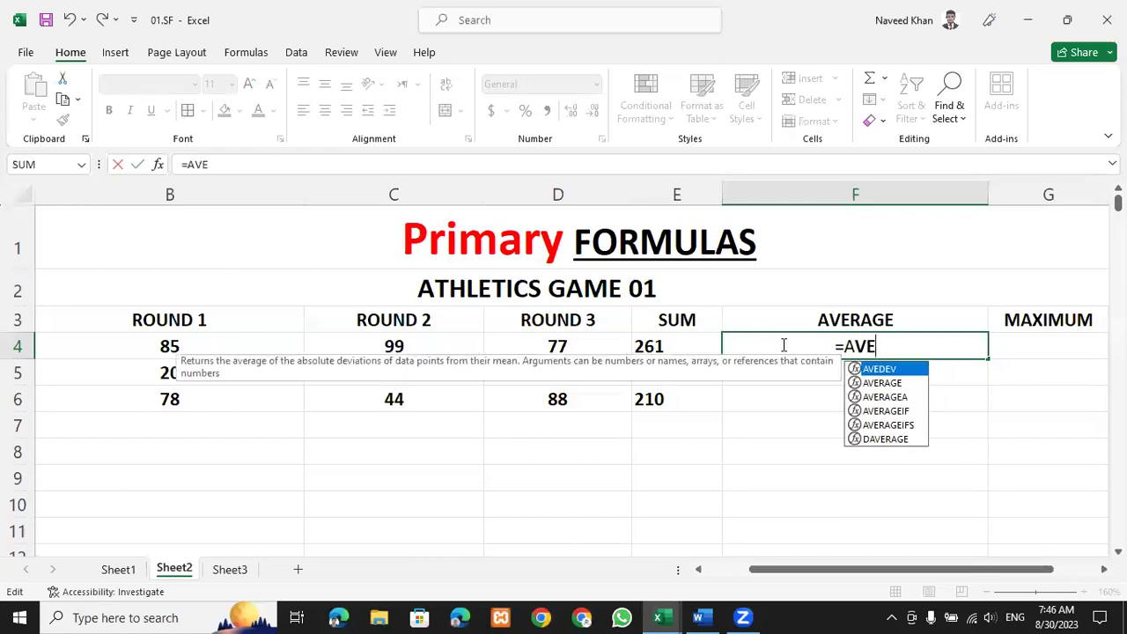
pyautogui.press('BackSpace')
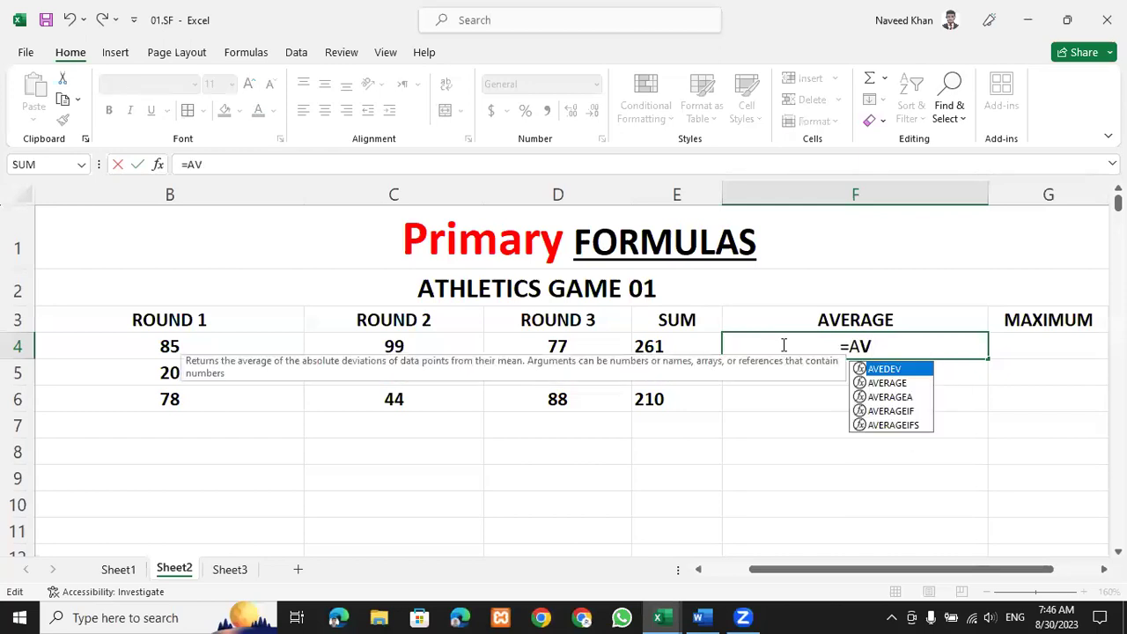
pyautogui.press('Down')
pyautogui.press('Tab')
pyautogui.moveTo(202, 345); pyautogui.dragTo(557, 344)
pyautogui.write(')')
pyautogui.press('Return')
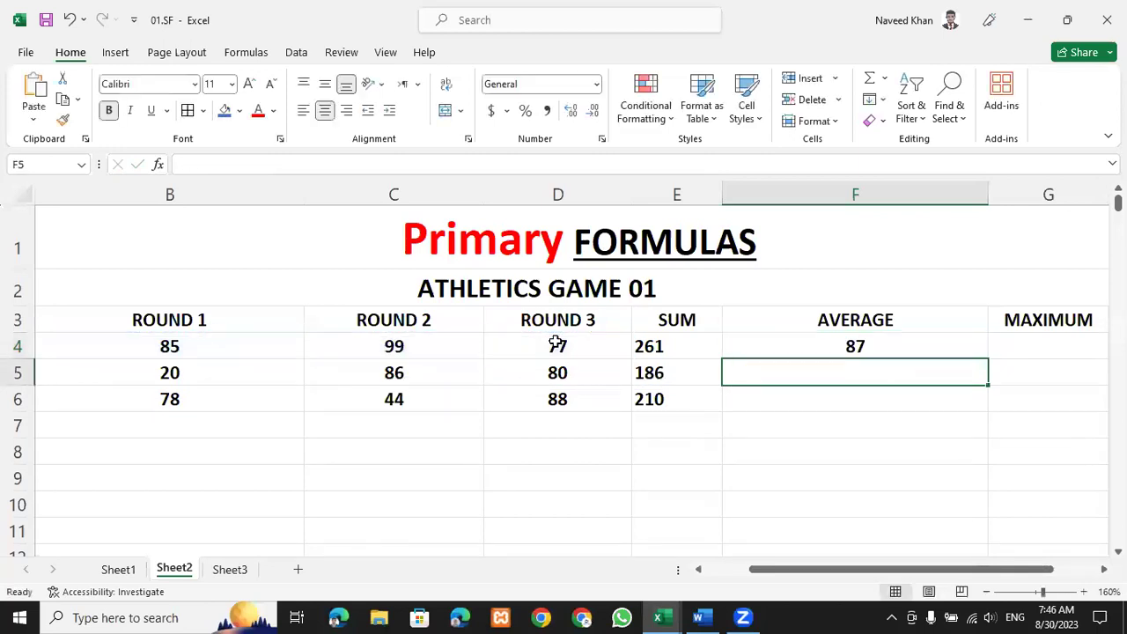
pyautogui.click(811, 336)
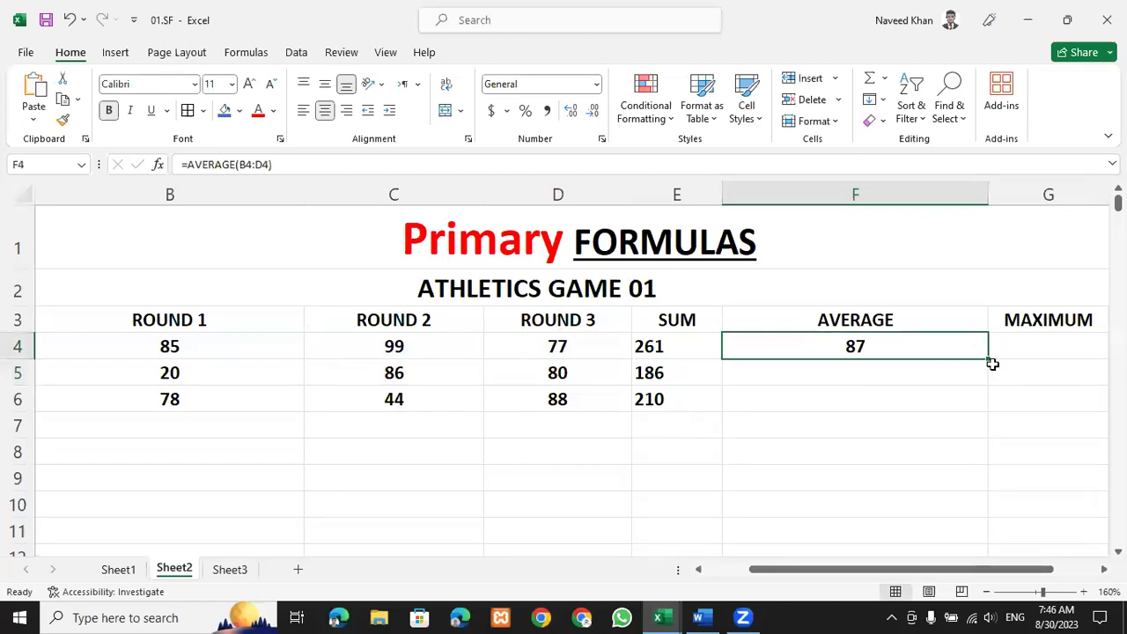
pyautogui.moveTo(989, 360); pyautogui.dragTo(958, 566)
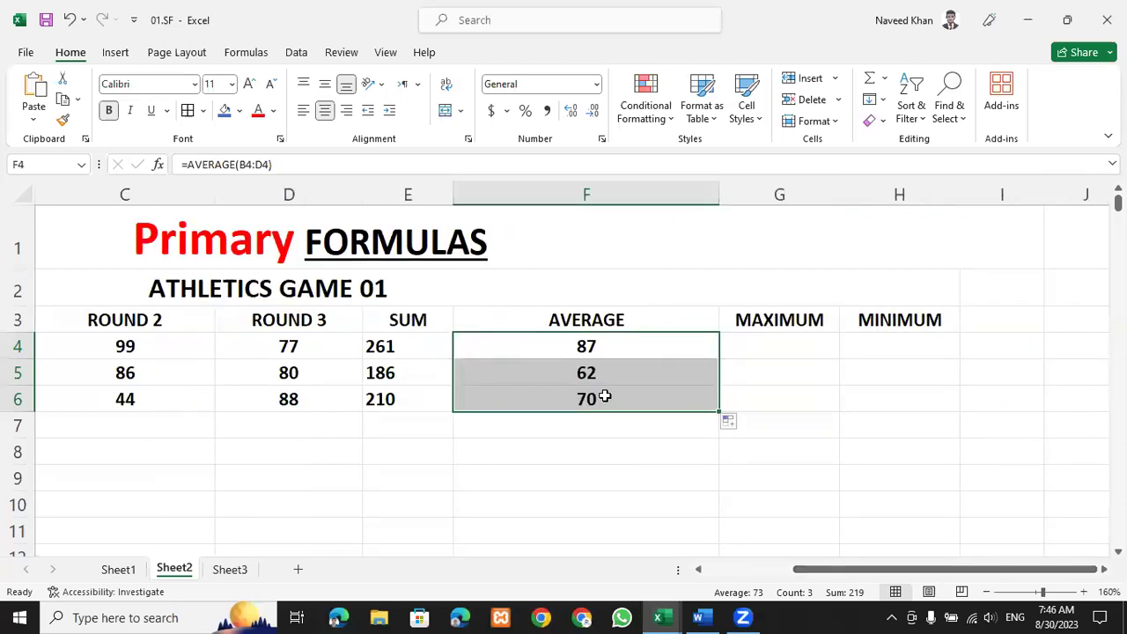
# Narrow column B (ROUND 1) so the table through the MAXIMUM and MINIMUM columns fits on screen.
pyautogui.scroll(-2, 712, 357)
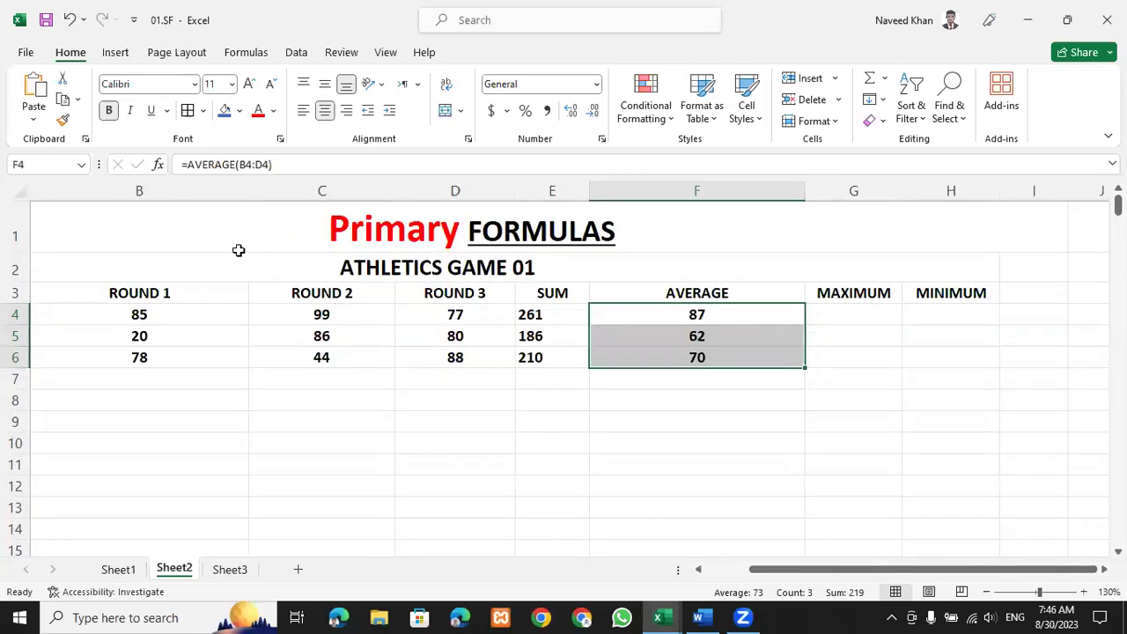
pyautogui.moveTo(247, 192); pyautogui.dragTo(173, 194)
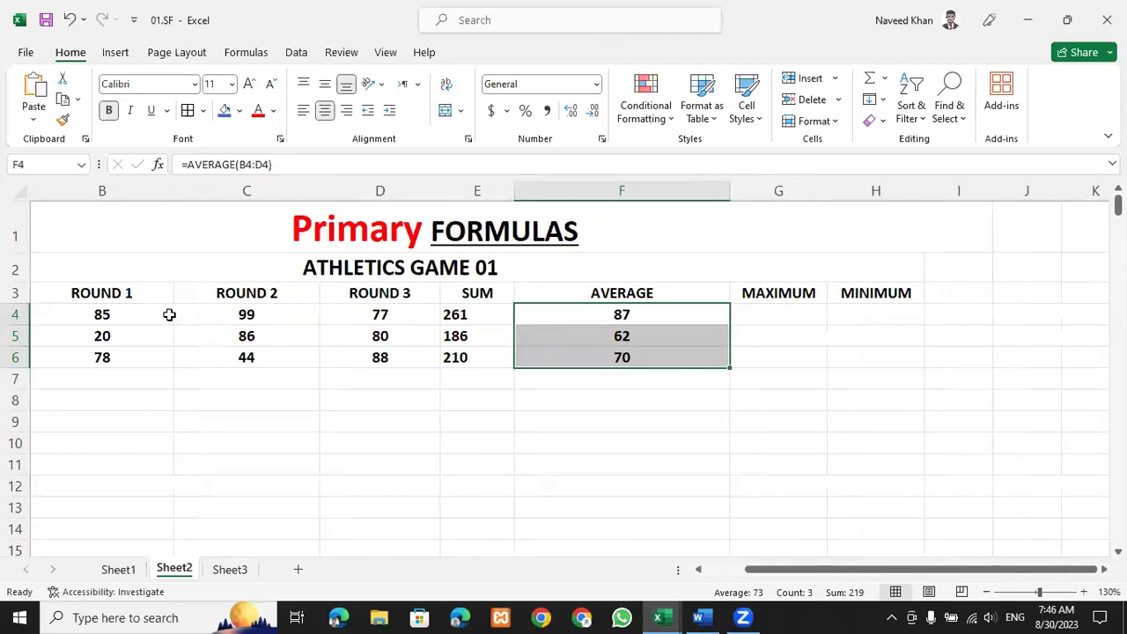
pyautogui.scroll(1, 729, 552)
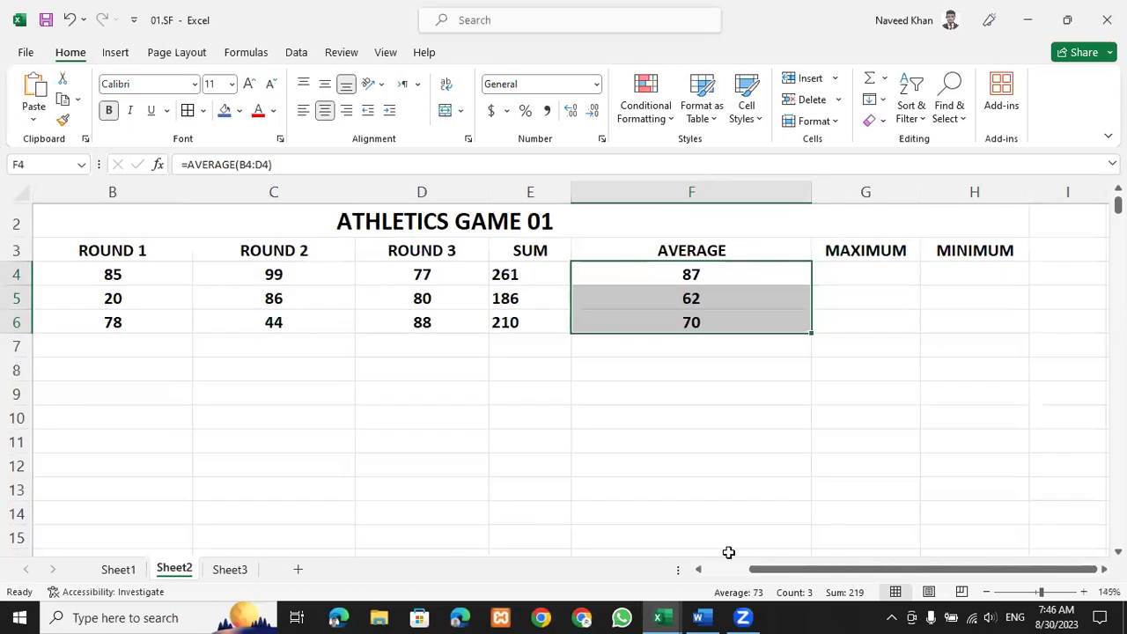
pyautogui.moveTo(768, 574); pyautogui.dragTo(500, 424)
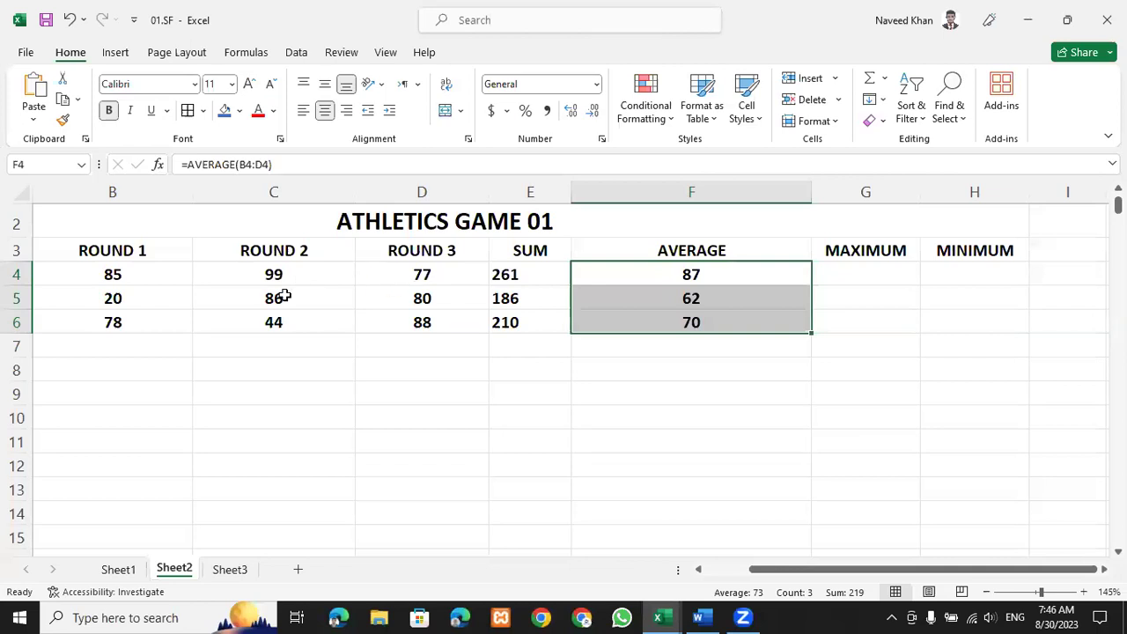
pyautogui.moveTo(149, 272); pyautogui.dragTo(442, 333)
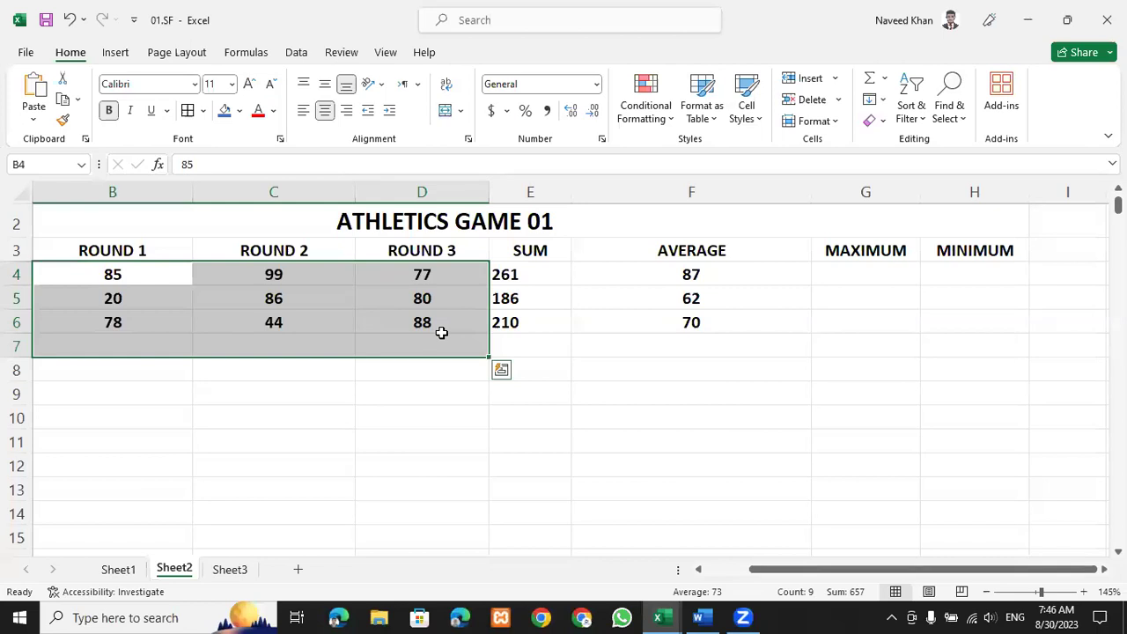
pyautogui.click(293, 273)
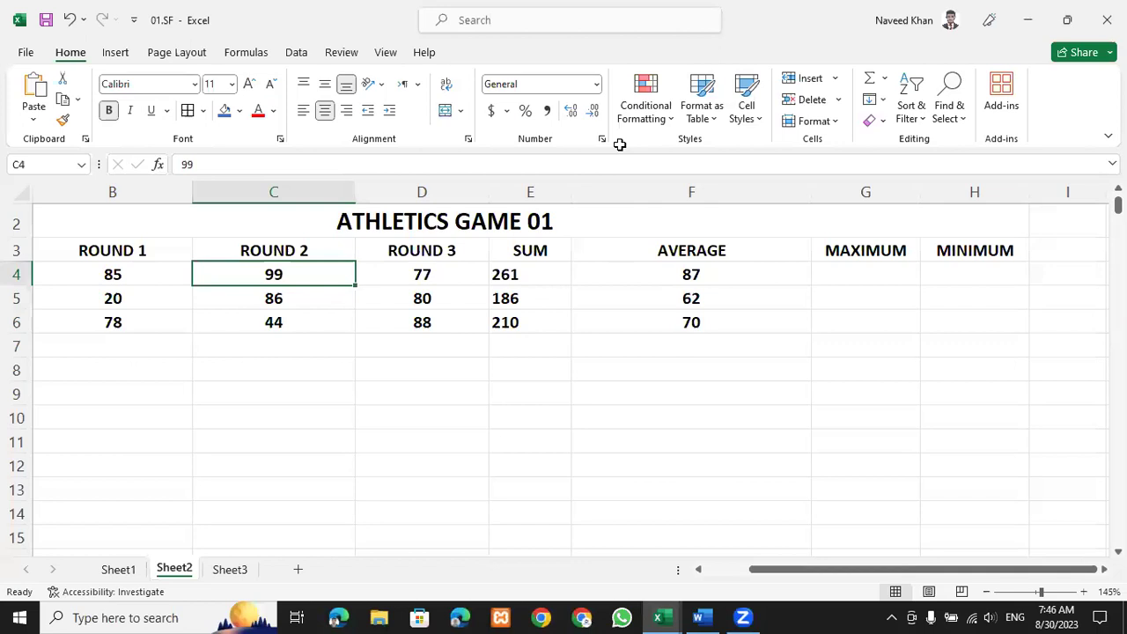
# Enter =MAX(B4:D4) in G4 to get row 4's highest score, 99.
pyautogui.click(852, 277)
pyautogui.write('=ma')
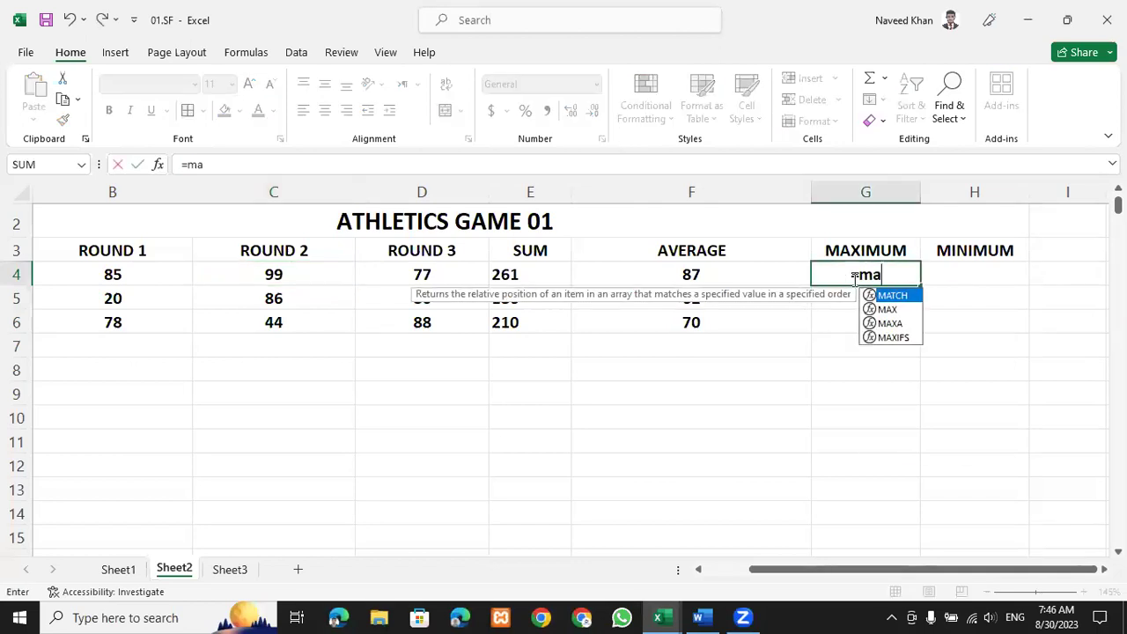
pyautogui.write('z')
pyautogui.press('BackSpace')
pyautogui.write('x')
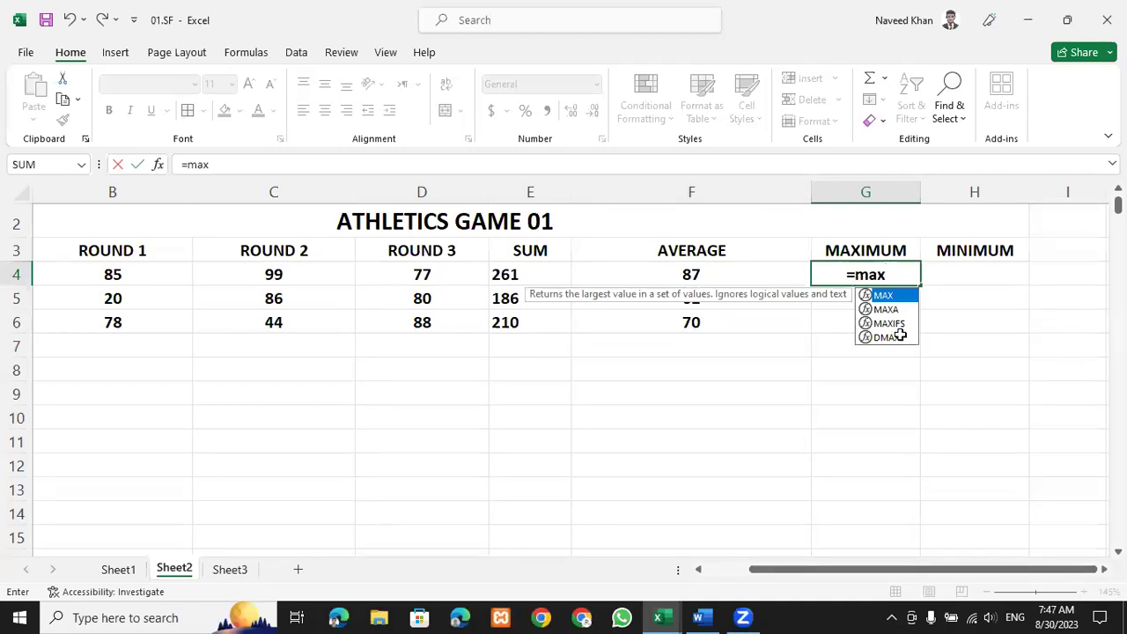
pyautogui.write('(')
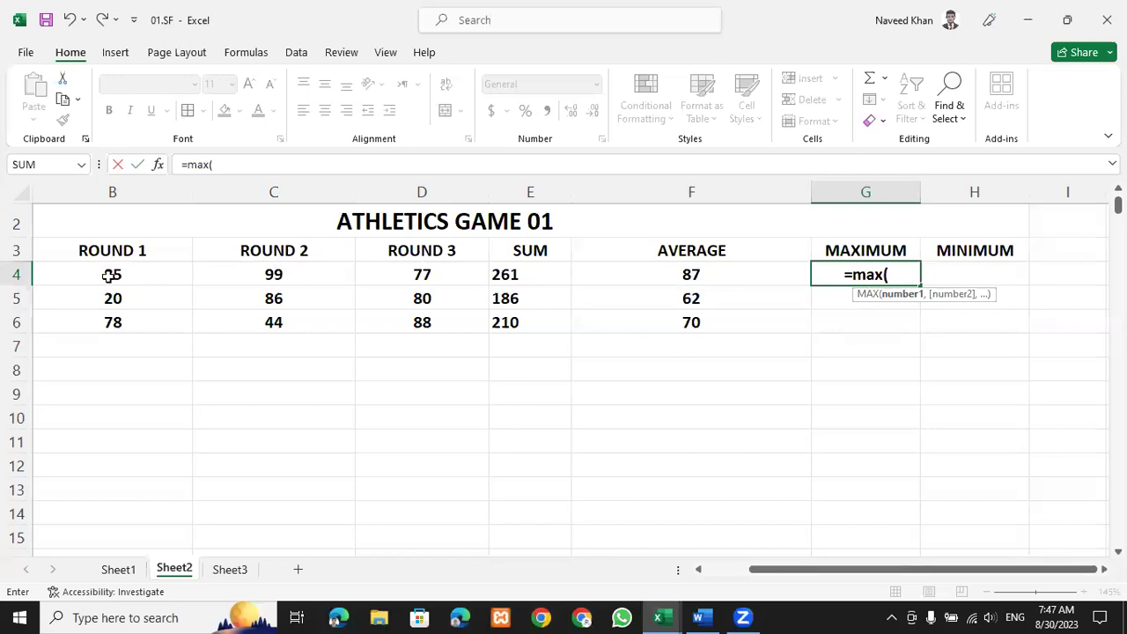
pyautogui.moveTo(146, 277); pyautogui.dragTo(395, 275)
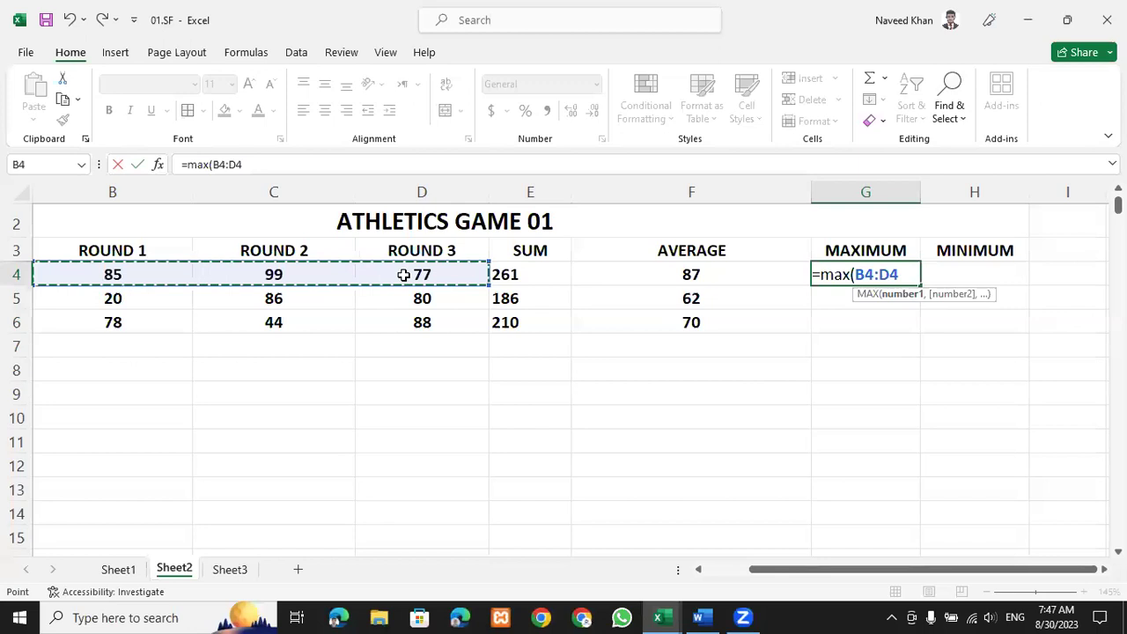
pyautogui.write(')')
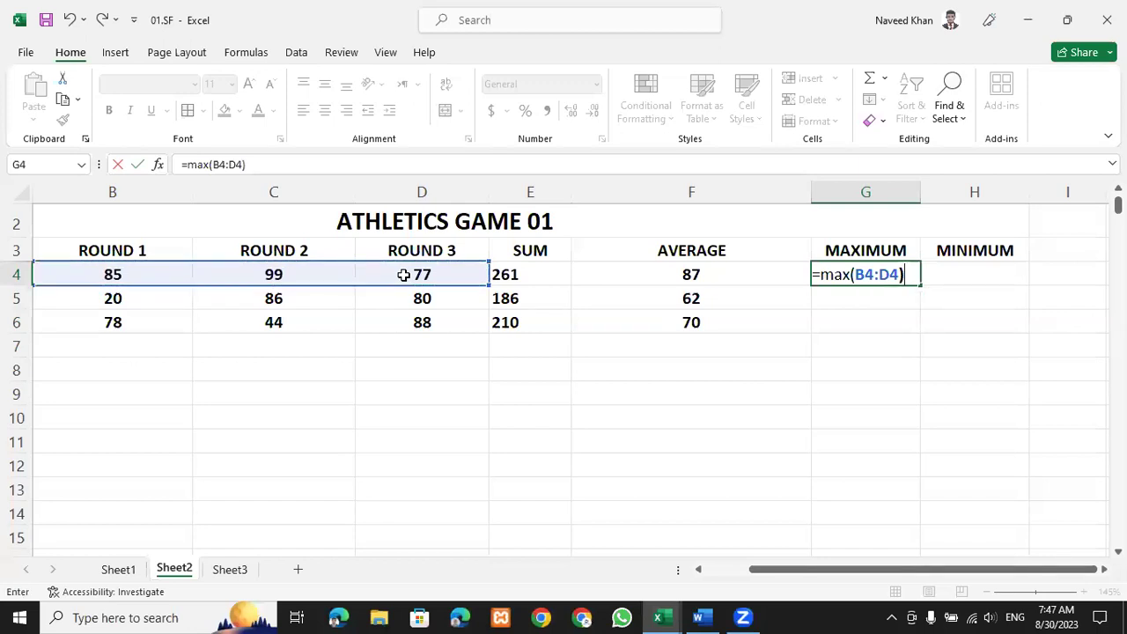
pyautogui.press('Return')
# Fill the MAX formula from G4 down to G6, showing 86 and 88.
pyautogui.moveTo(109, 276); pyautogui.dragTo(396, 275)
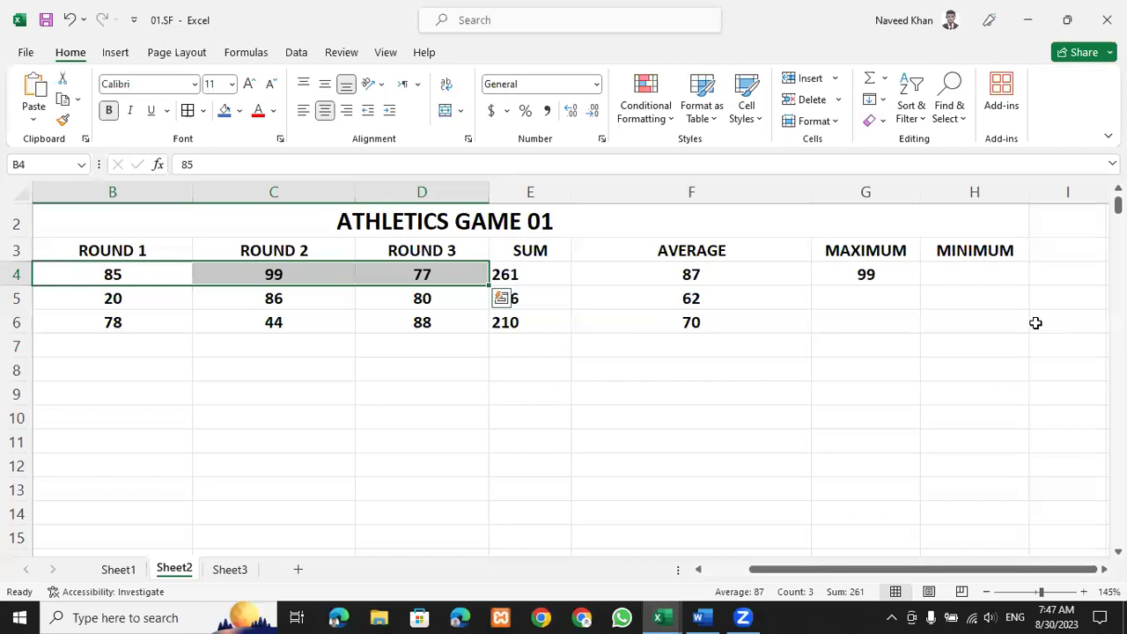
pyautogui.click(915, 283)
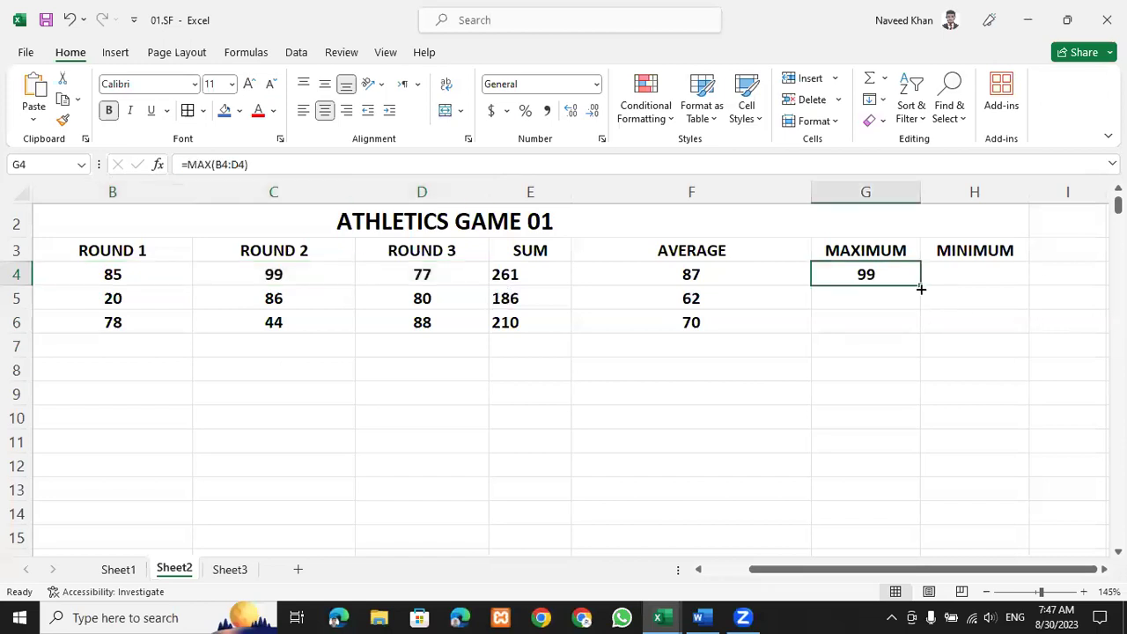
pyautogui.moveTo(918, 324); pyautogui.dragTo(916, 341)
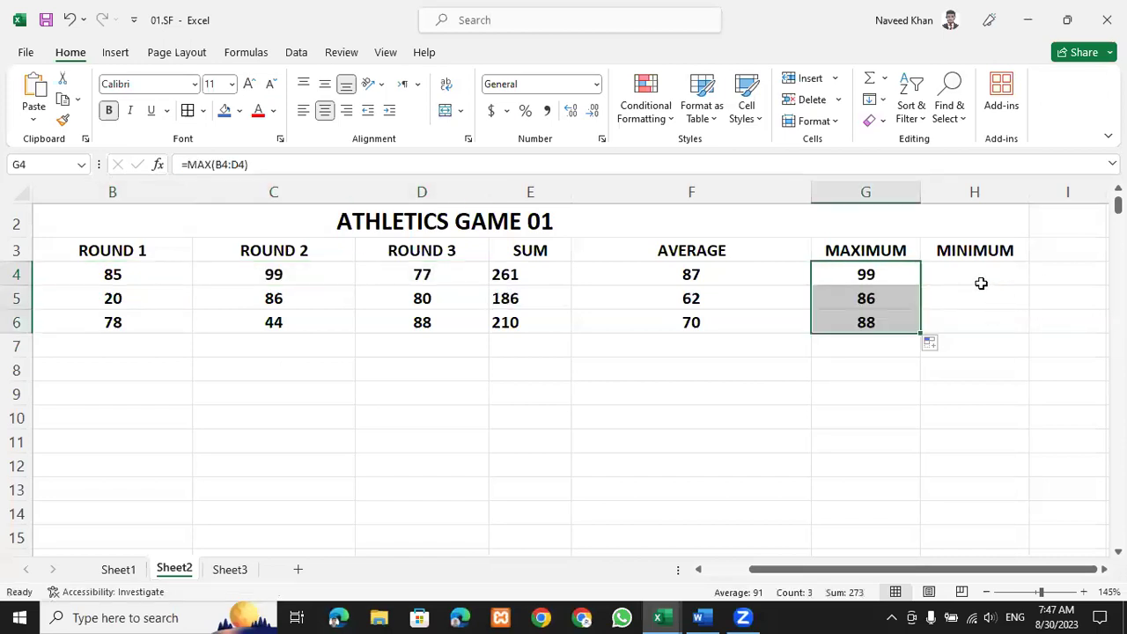
pyautogui.click(981, 276)
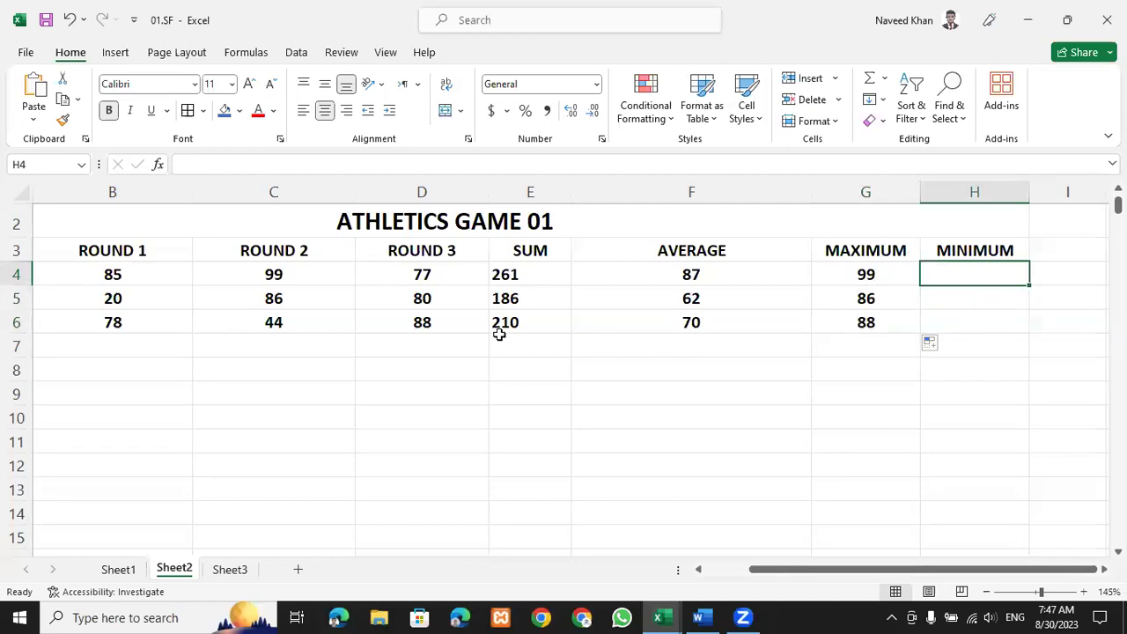
# Enter =MIN(B4:D4) in H4 to get row 4's lowest score, 77.
pyautogui.moveTo(118, 276); pyautogui.dragTo(361, 308)
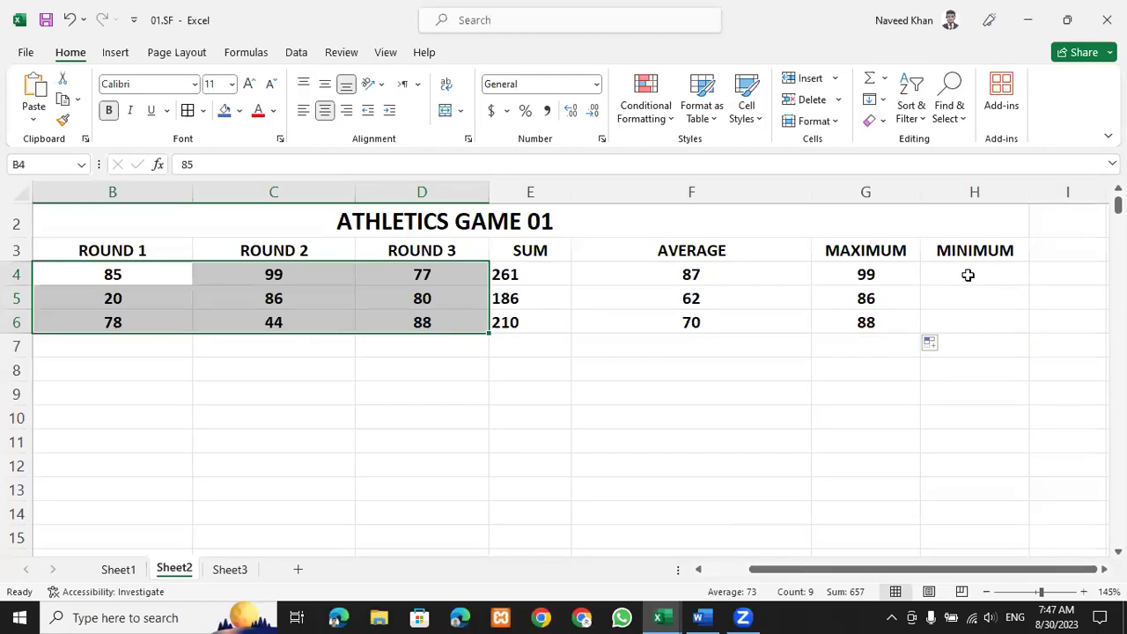
pyautogui.click(968, 275)
pyautogui.write('=')
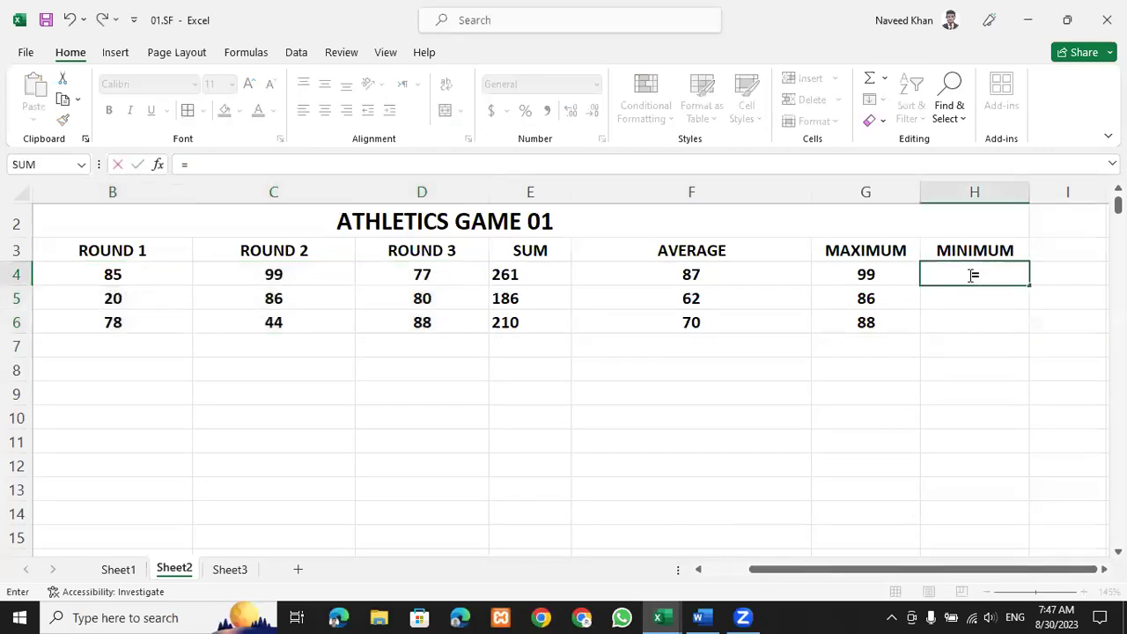
pyautogui.write('mi9')
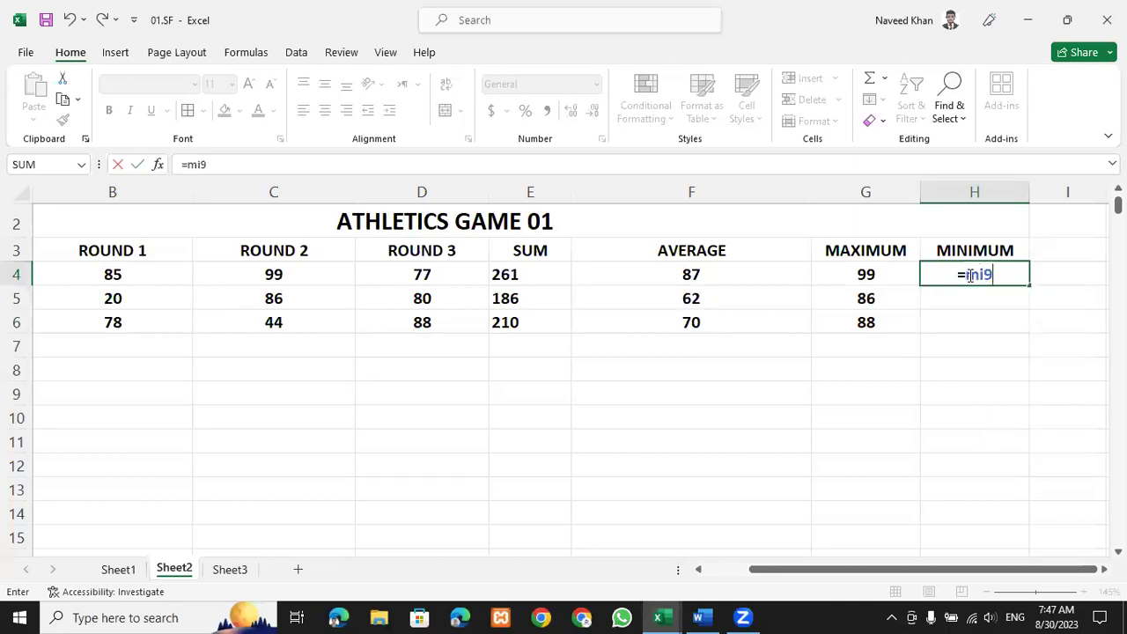
pyautogui.press('BackSpace')
pyautogui.write('n')
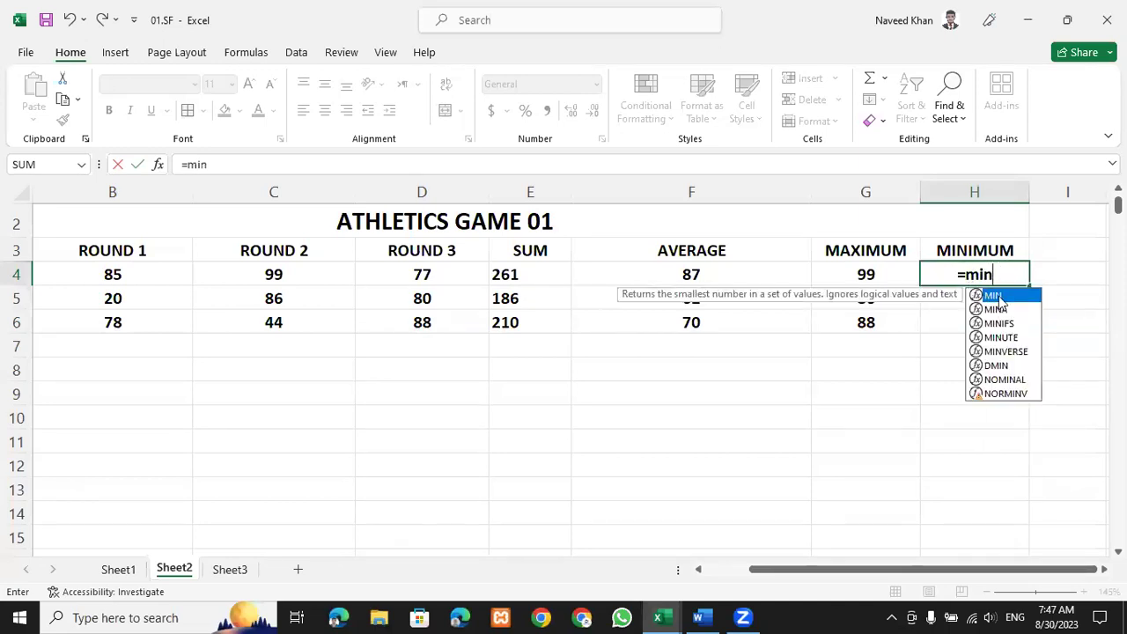
pyautogui.doubleClick(1008, 296)
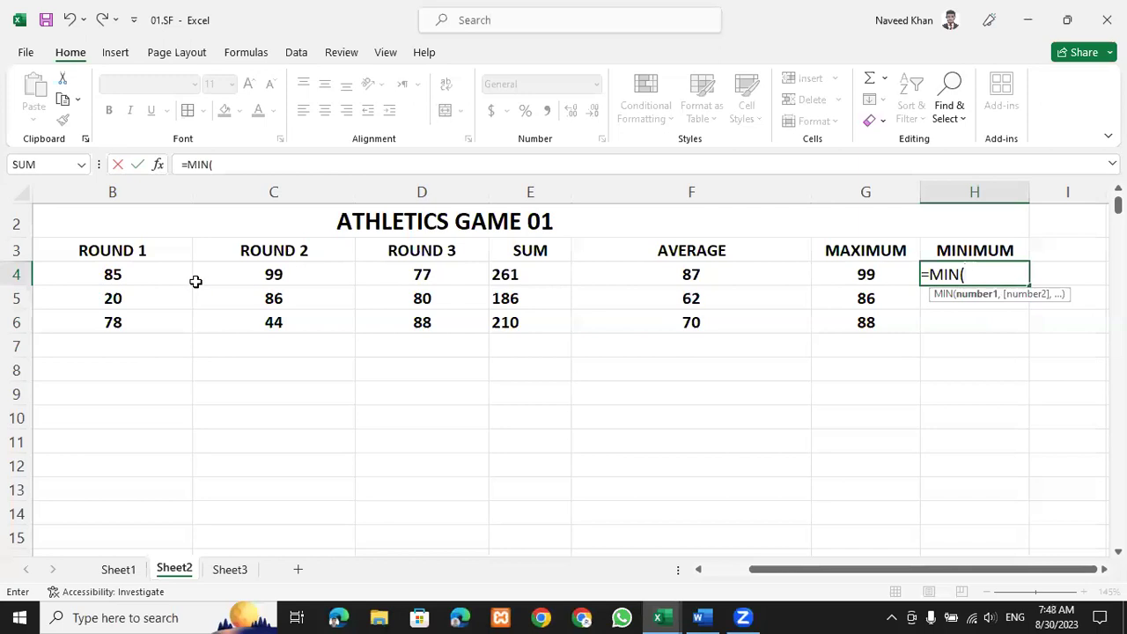
pyautogui.moveTo(112, 275); pyautogui.dragTo(403, 275)
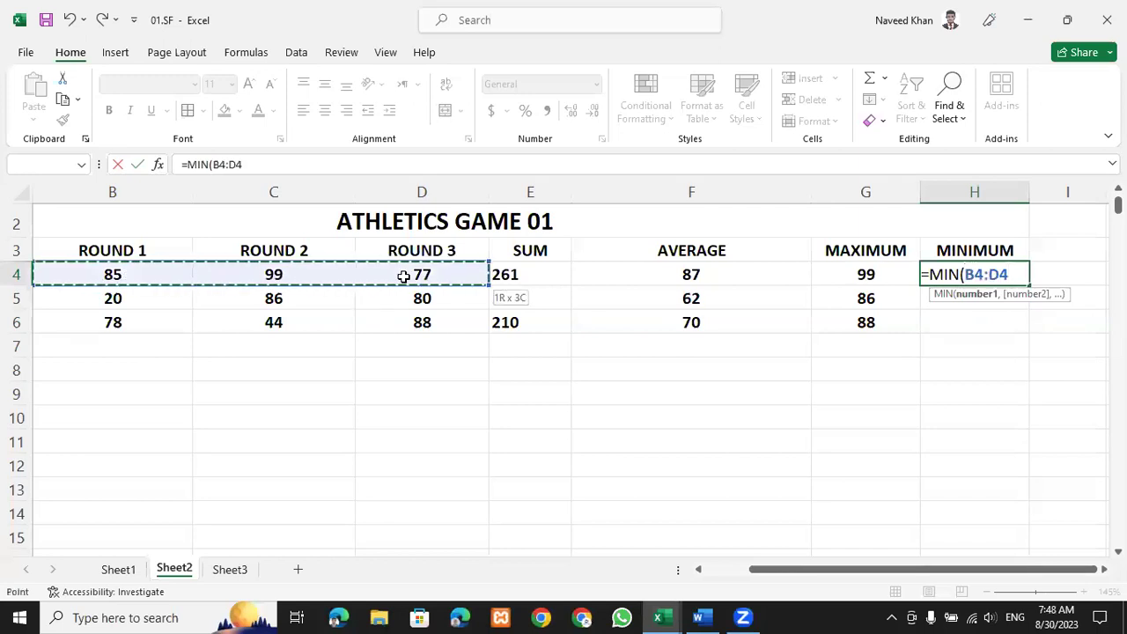
pyautogui.write(')')
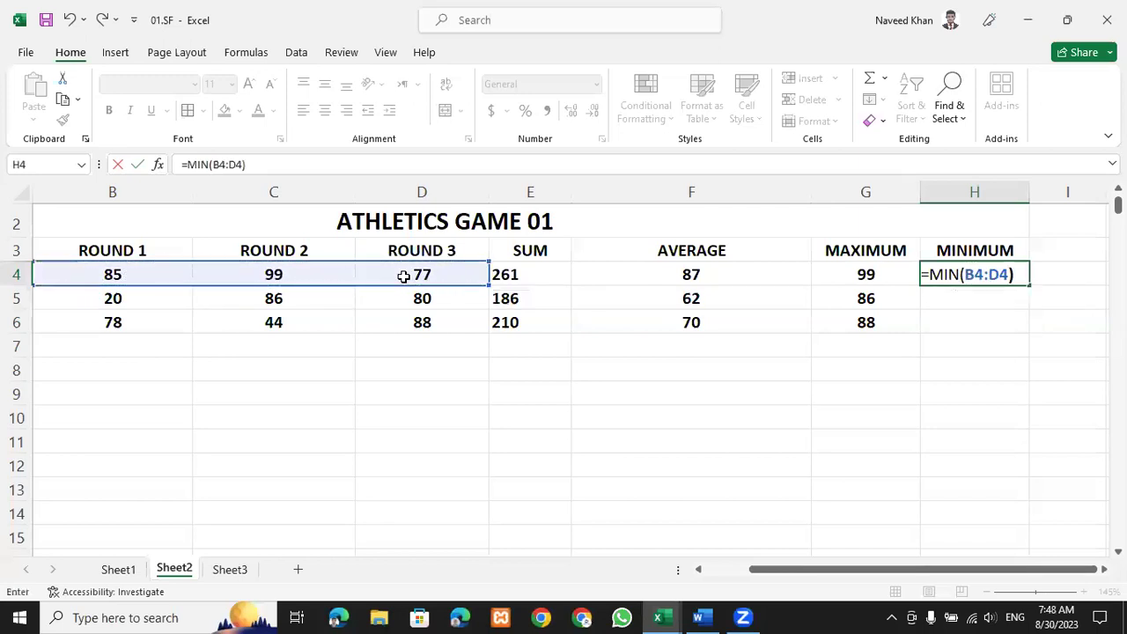
pyautogui.press('Return')
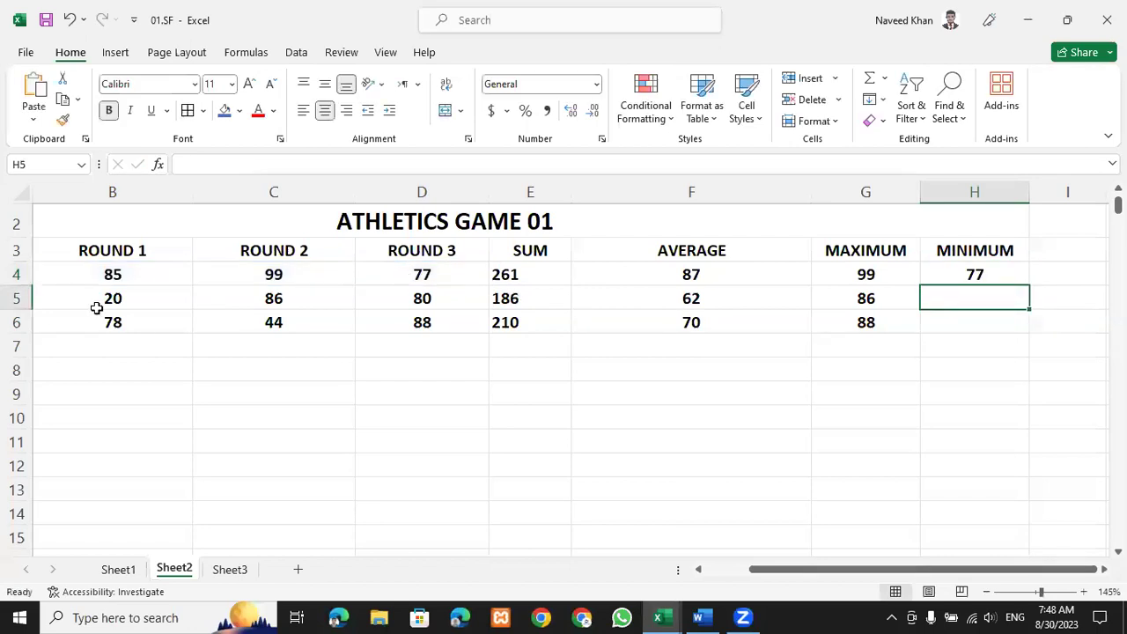
# Check row 4's scores and formulas, then fill the MIN formula down to H6 (20, 44).
pyautogui.click(126, 276)
pyautogui.click(436, 275)
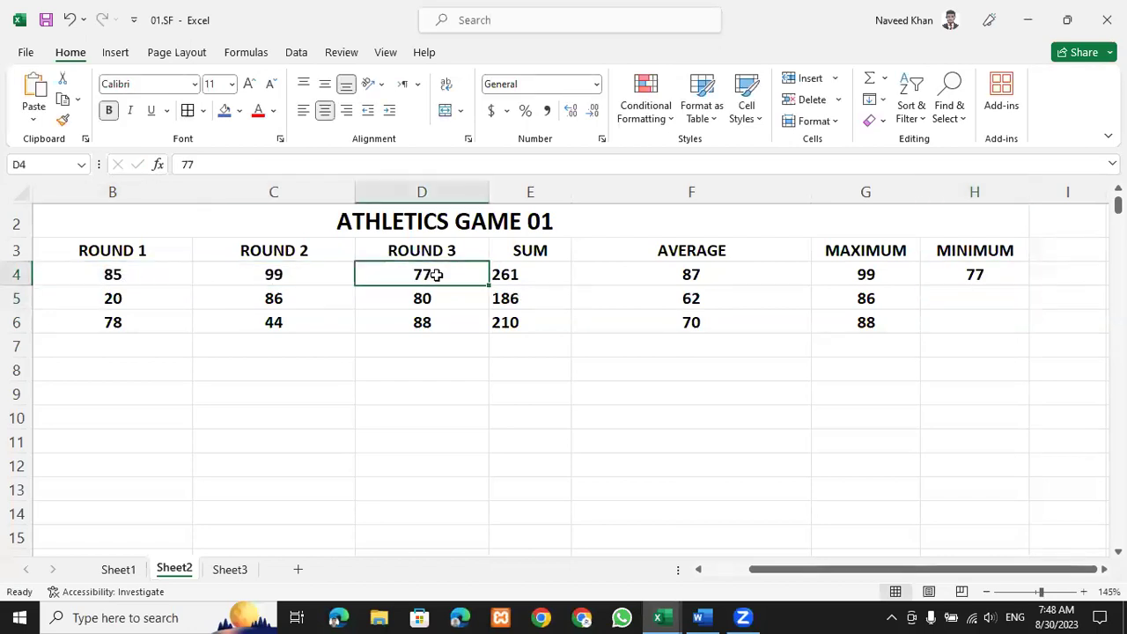
pyautogui.click(704, 271)
pyautogui.click(866, 271)
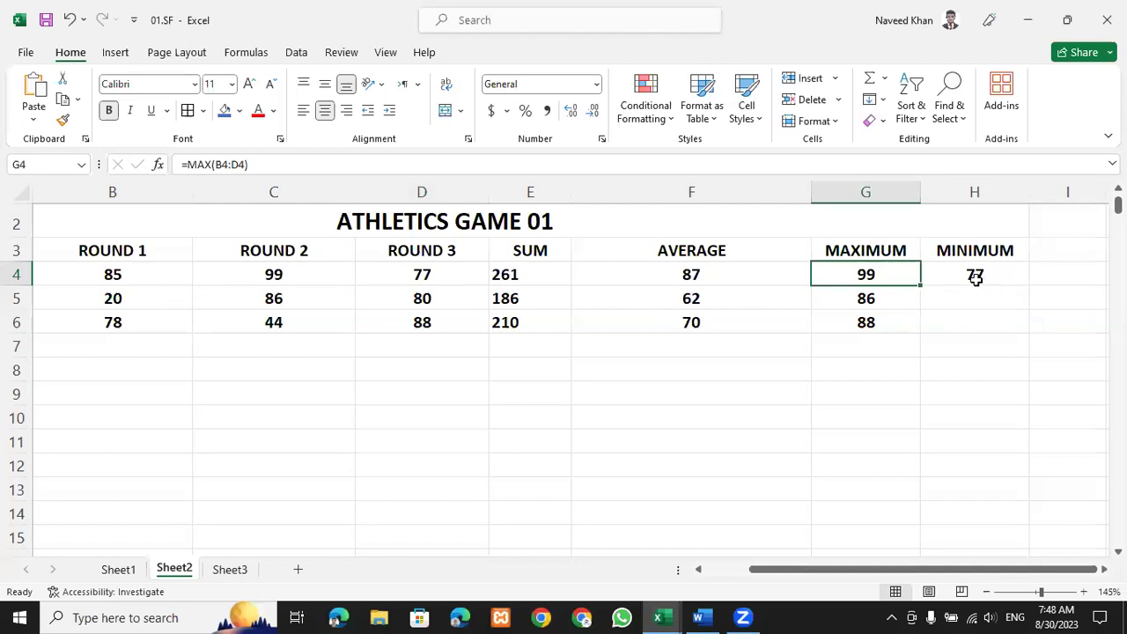
pyautogui.click(1019, 281)
pyautogui.moveTo(1028, 286); pyautogui.dragTo(1027, 330)
pyautogui.click(947, 363)
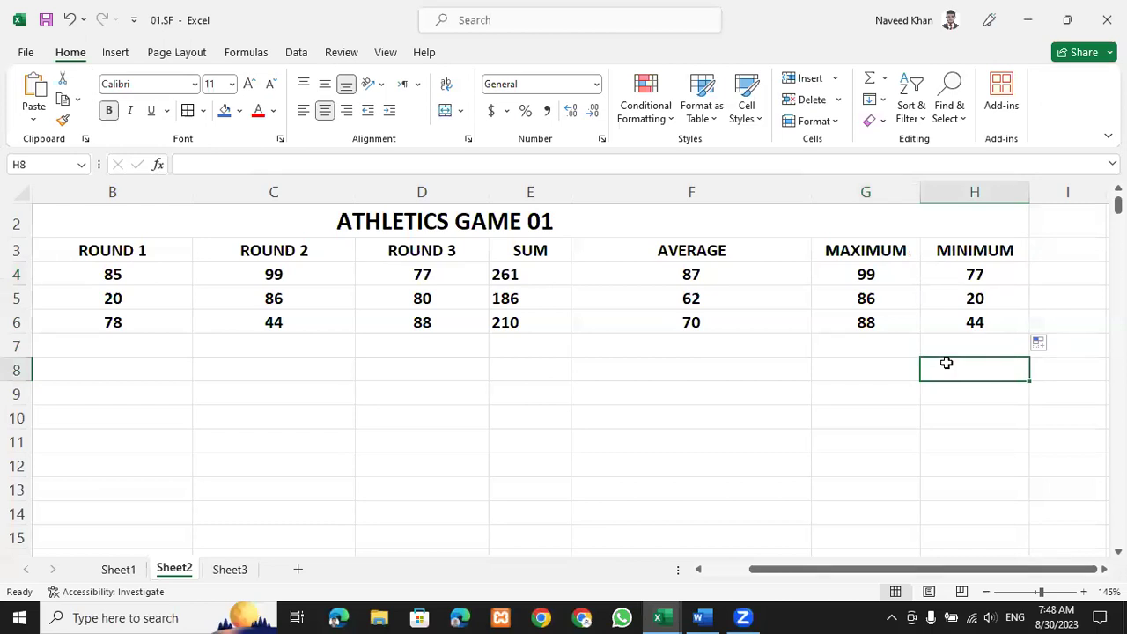
pyautogui.scroll(1, 938, 322)
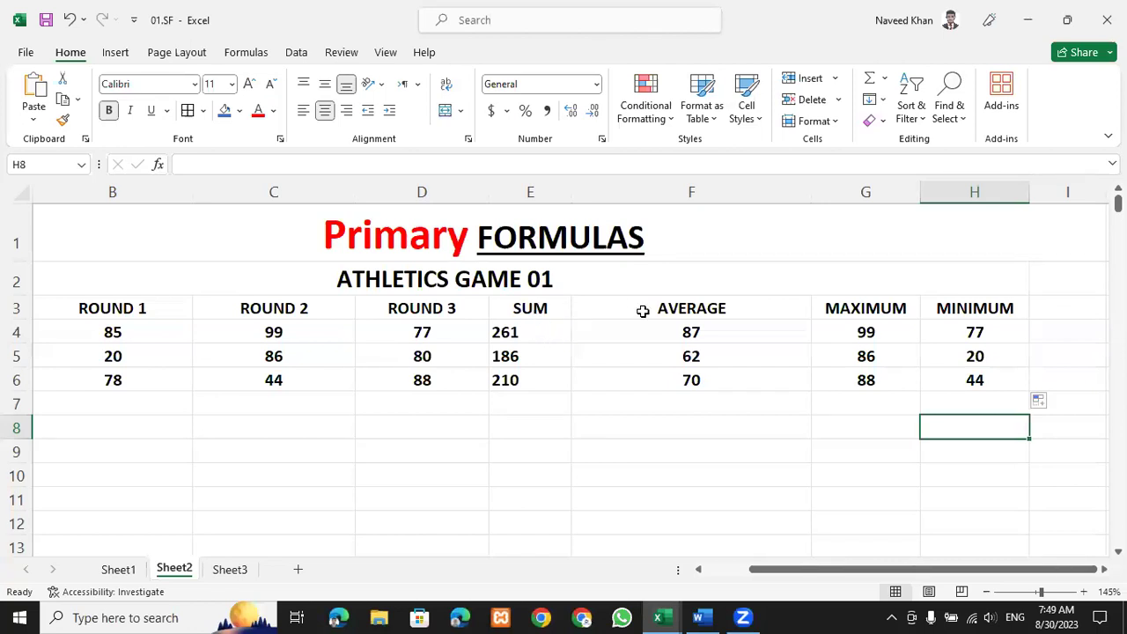
pyautogui.press('Up')
pyautogui.press('Up')
pyautogui.press('Up')
pyautogui.press('Up')
pyautogui.press('Up')
pyautogui.press('Left')
pyautogui.press('Left')
pyautogui.press('Left')
pyautogui.press('Right')
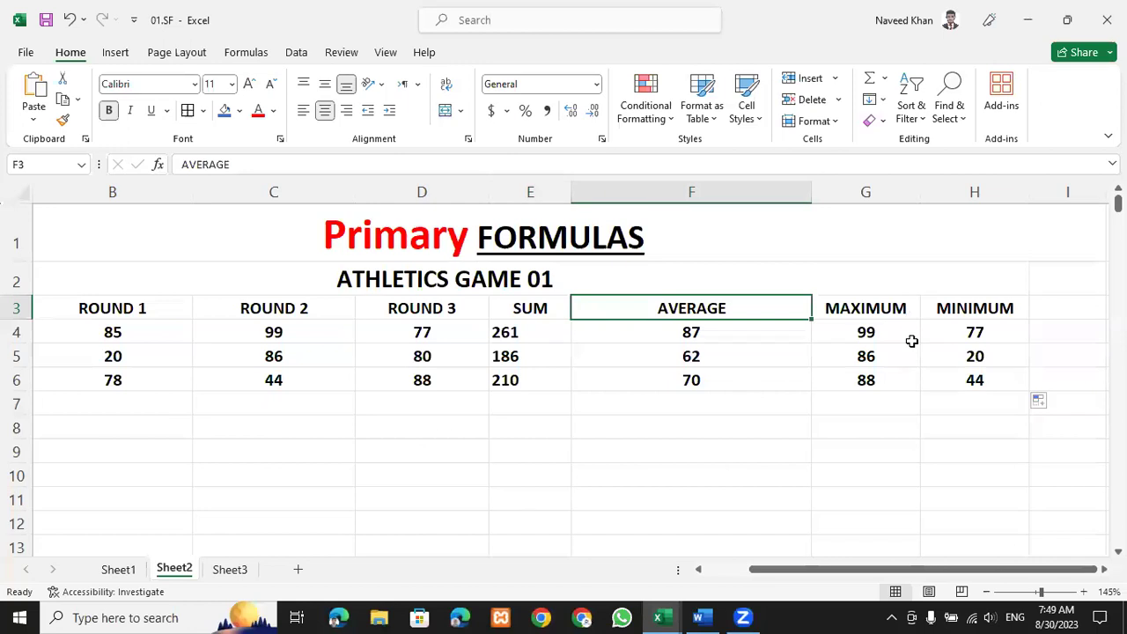
pyautogui.press('Right')
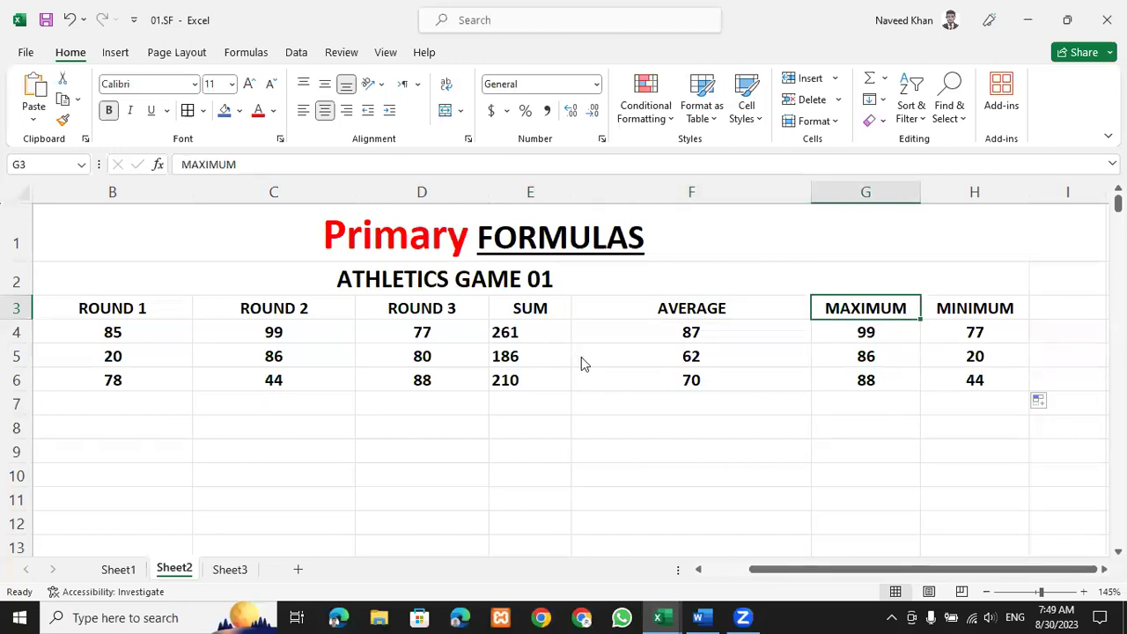
pyautogui.press('Right')
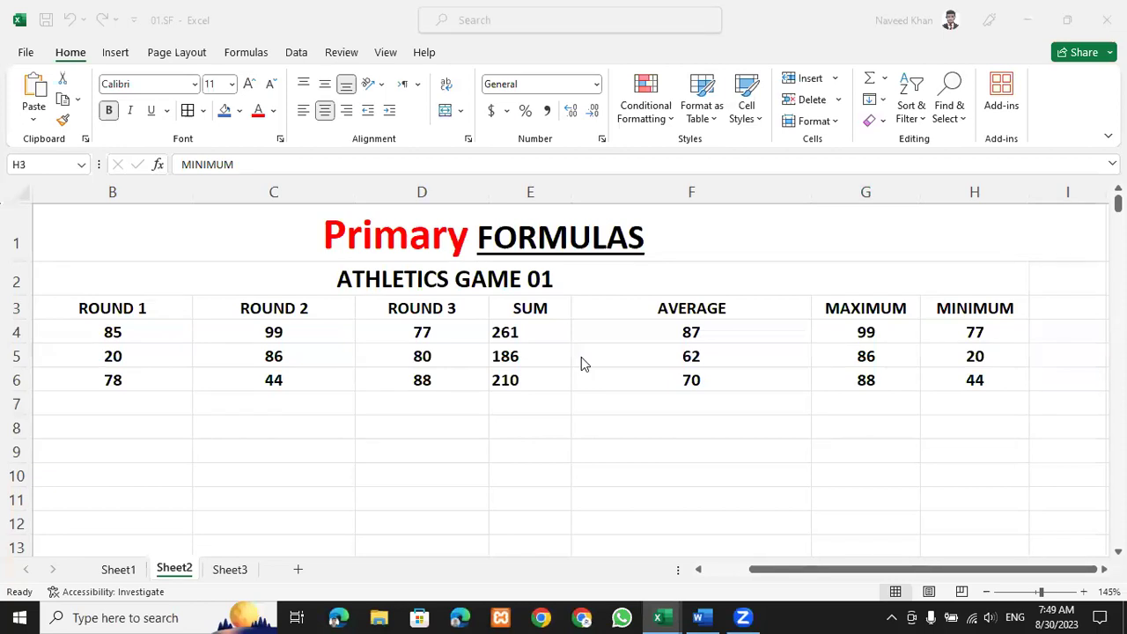